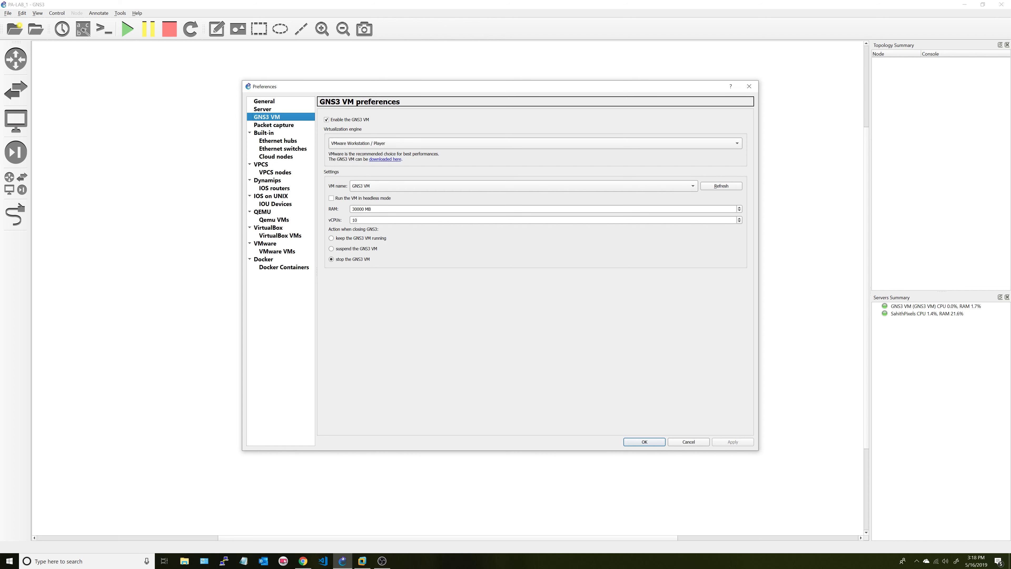
- Keep the GNS3 VM at 30000 MB RAM and 10 vCPUs and save the preferences
key(Tab)
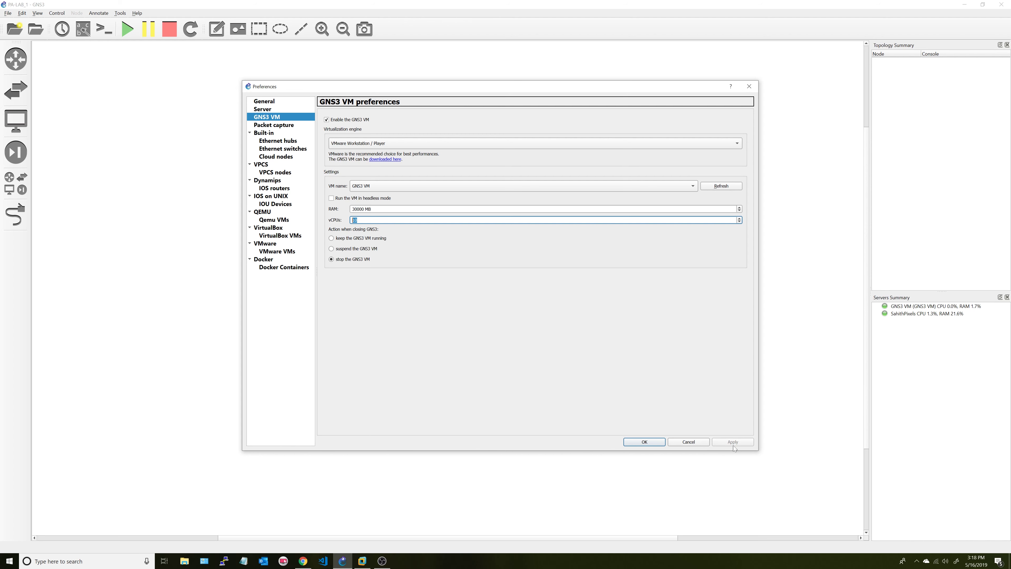
click(649, 445)
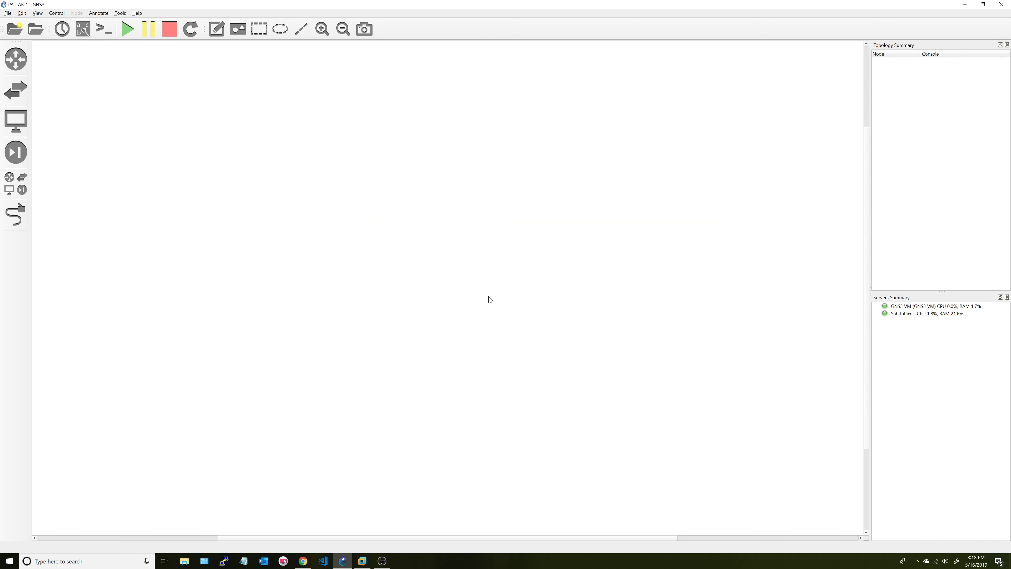
- Show the installed appliances list and select PA-VM 8.0.0
click(21, 190)
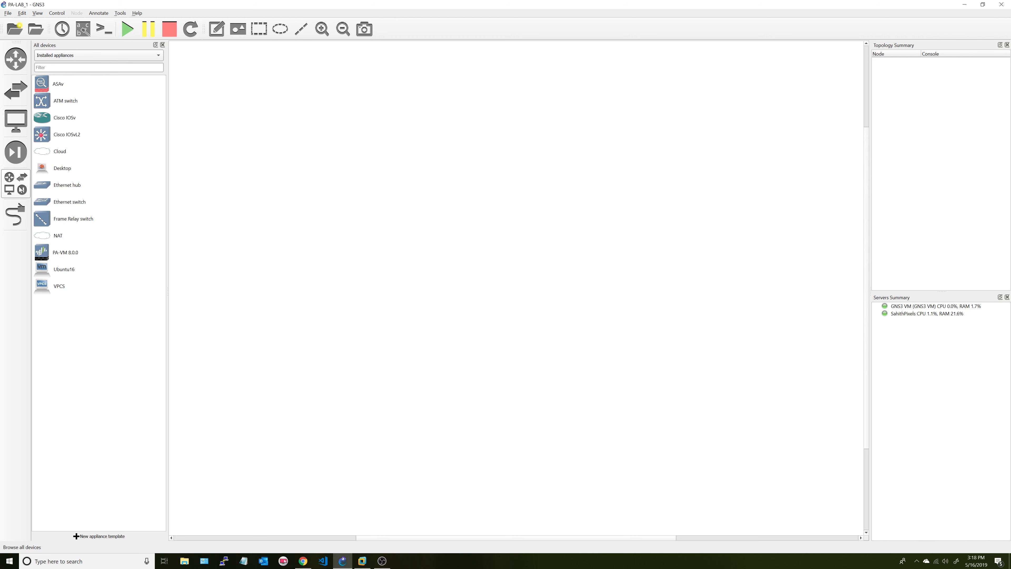
click(21, 190)
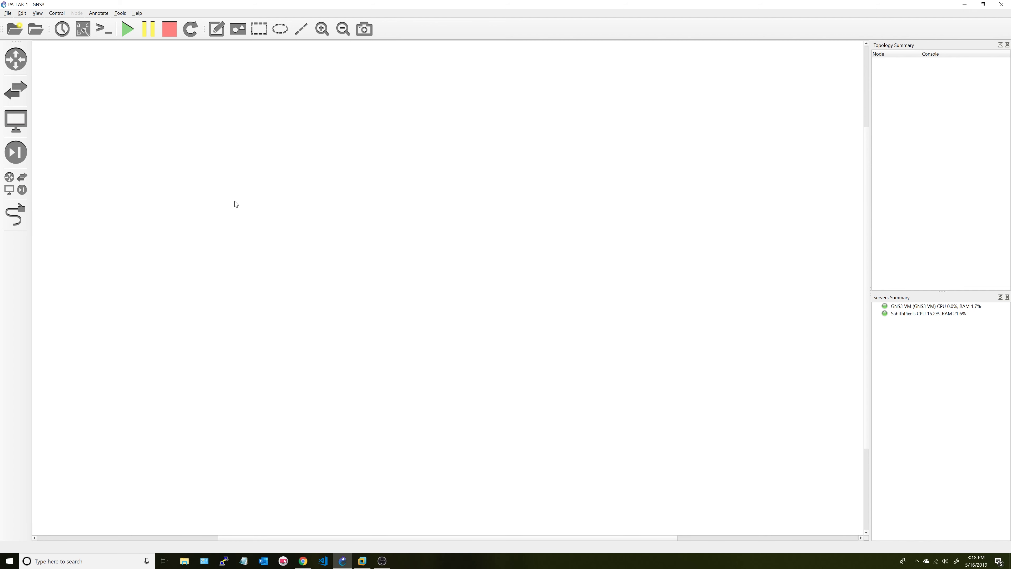
click(20, 190)
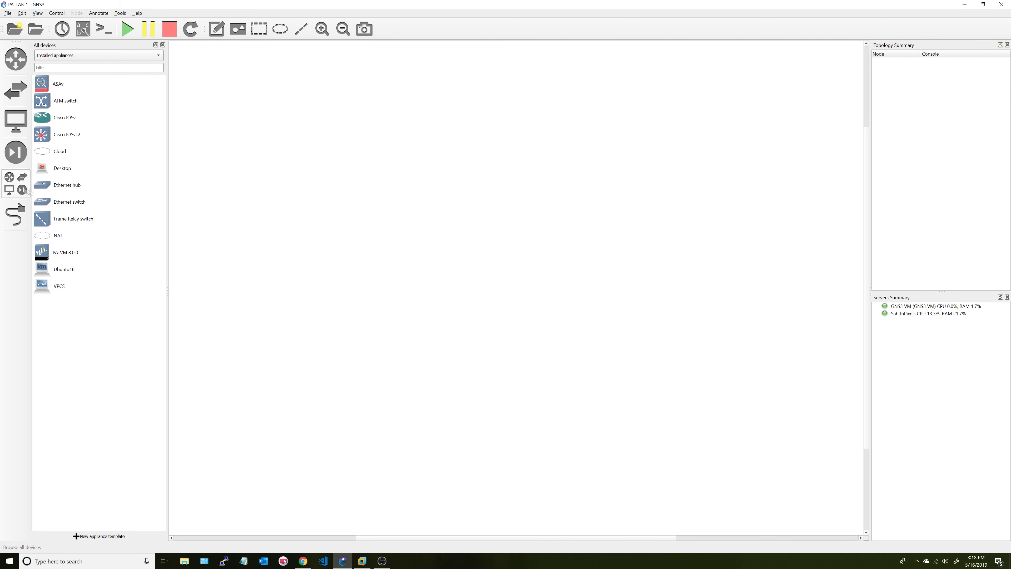
click(74, 255)
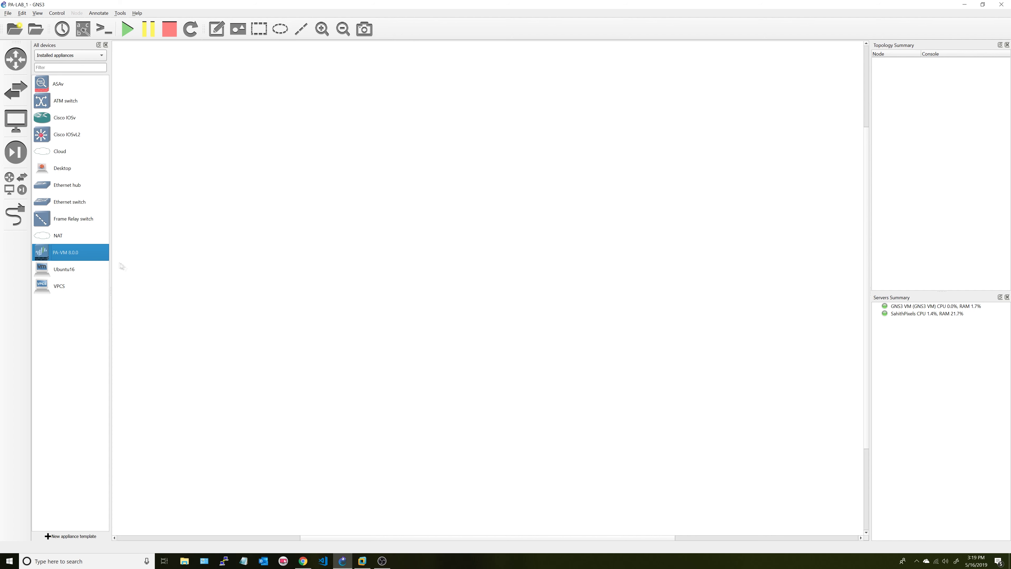
- Drag a PA-VM 8.0.0 firewall and an Ubuntu16 machine onto the canvas, Ubuntu16 on the left
drag(94, 260, 458, 290)
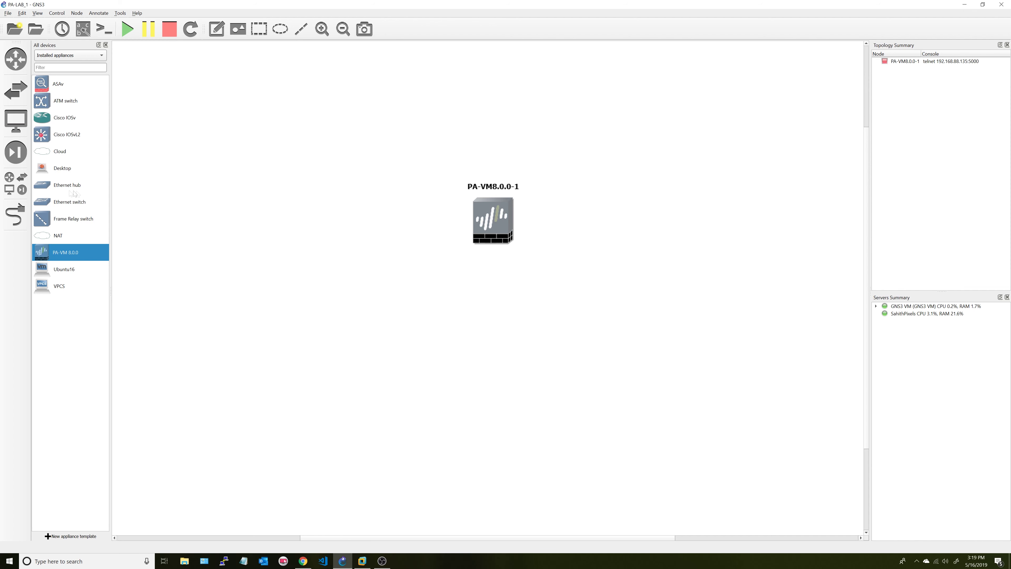
click(64, 271)
drag(59, 266, 362, 219)
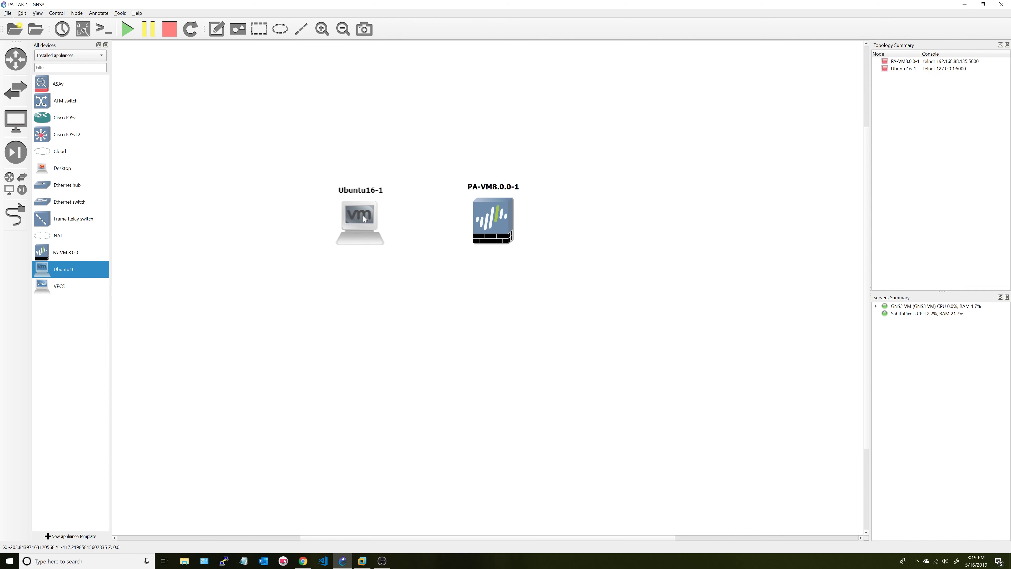
drag(353, 224, 354, 221)
- Close the appliance list and shift both nodes up and right into position
click(16, 184)
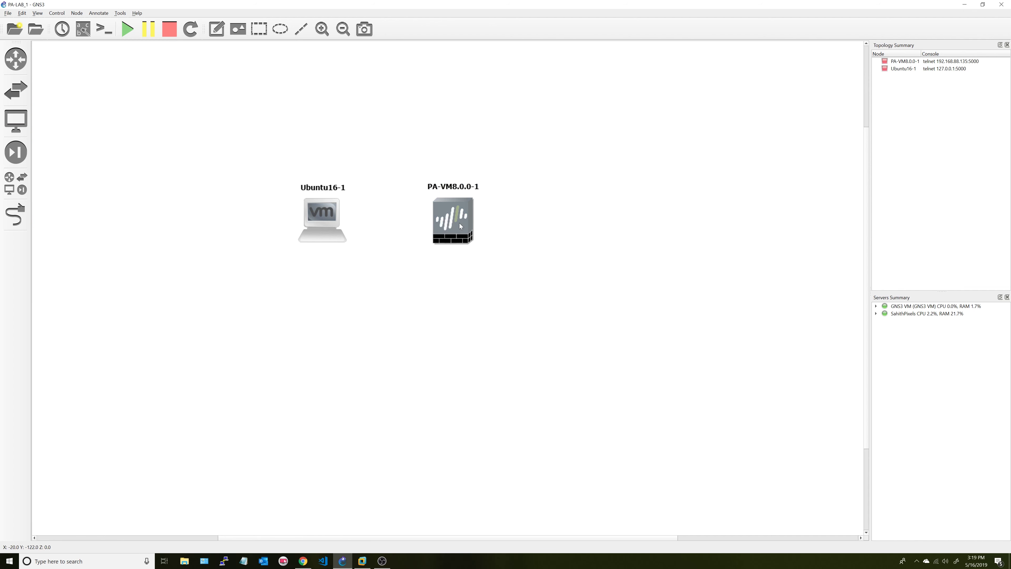
drag(254, 150, 527, 299)
drag(443, 224, 456, 210)
click(391, 224)
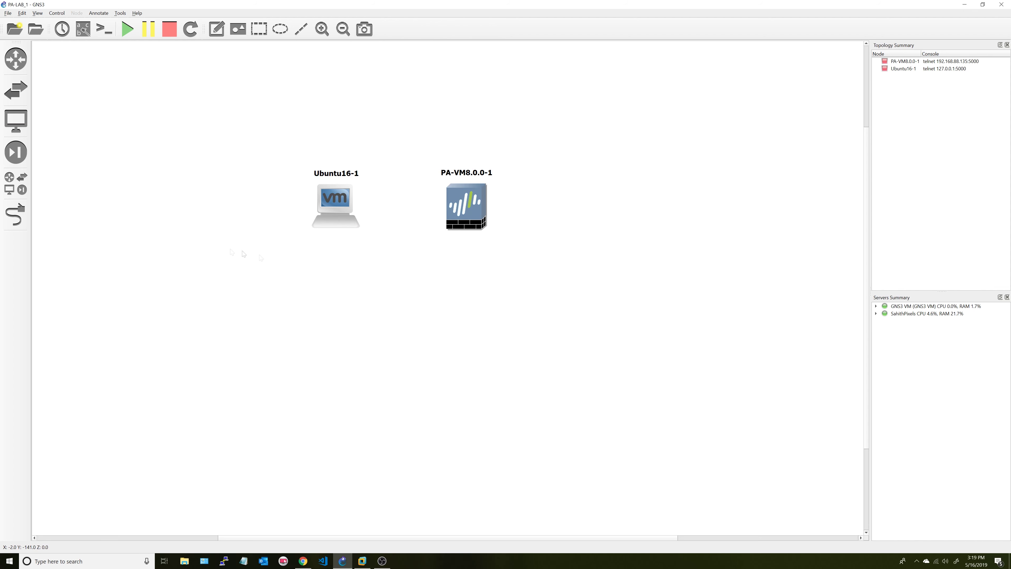
drag(466, 205, 464, 203)
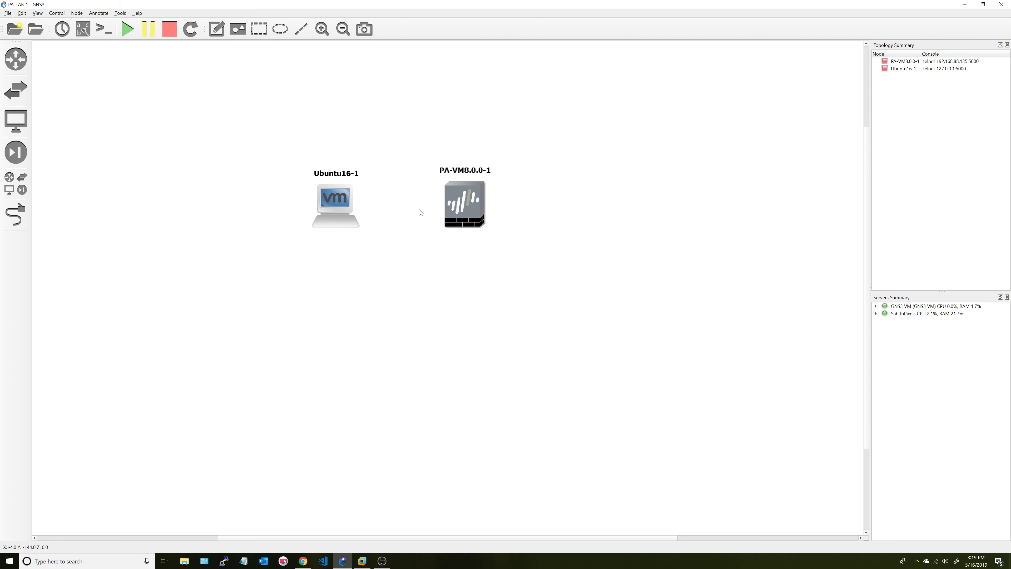
- With the Add a link tool, click PA-VM8.0.0-1 to list its management and ethernet1/1–1/24 ports
double_click(472, 205)
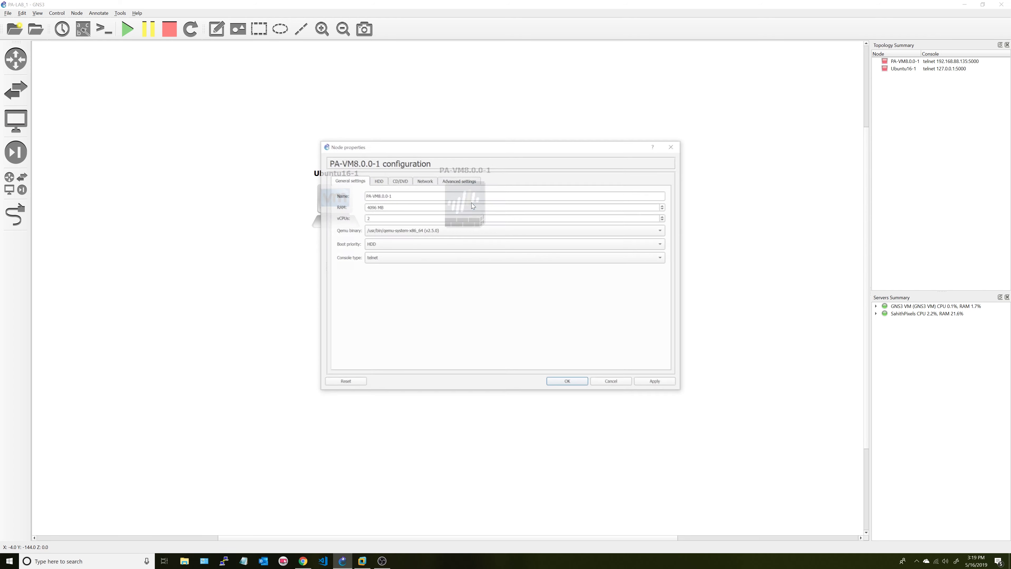
click(610, 380)
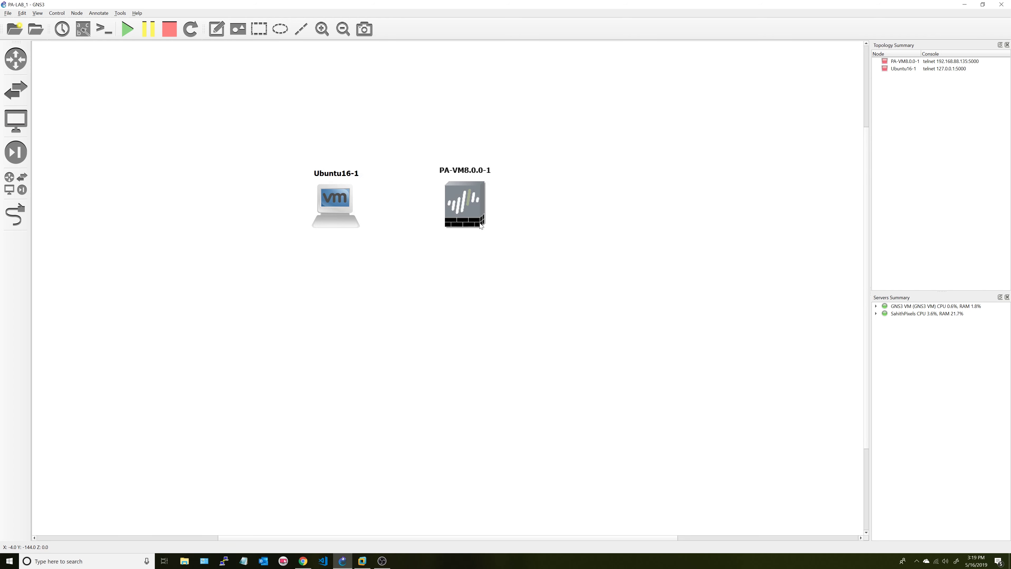
right_click(480, 226)
click(413, 299)
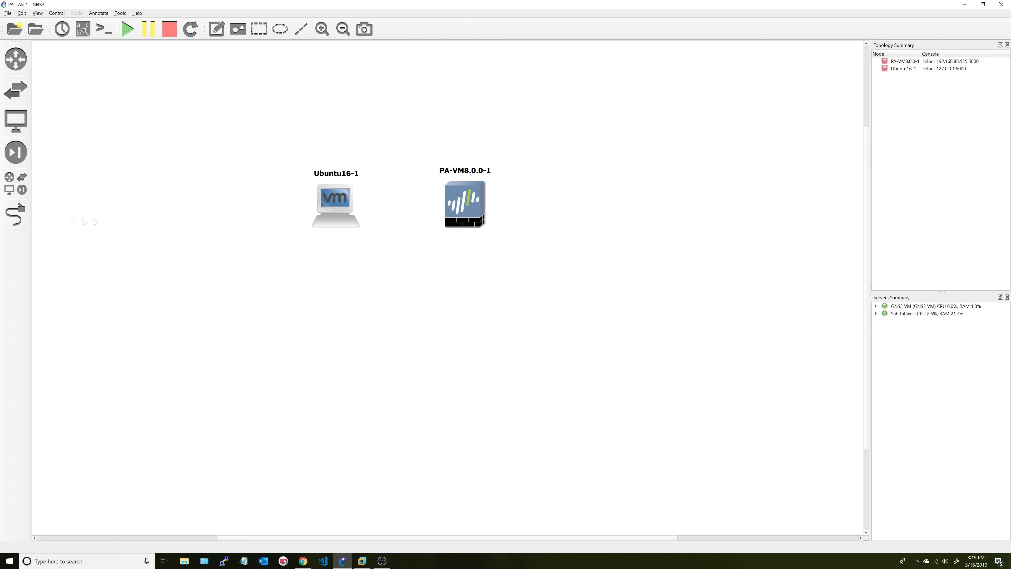
click(16, 215)
click(478, 226)
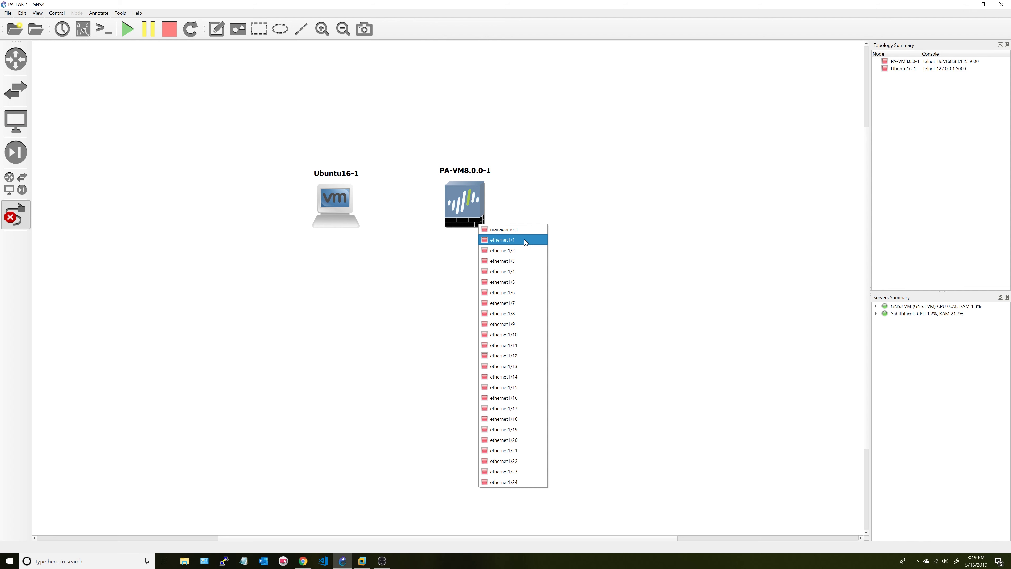
- Link PA-VM8.0.0-1's management port to Ubuntu16-1's Ethernet0
click(437, 259)
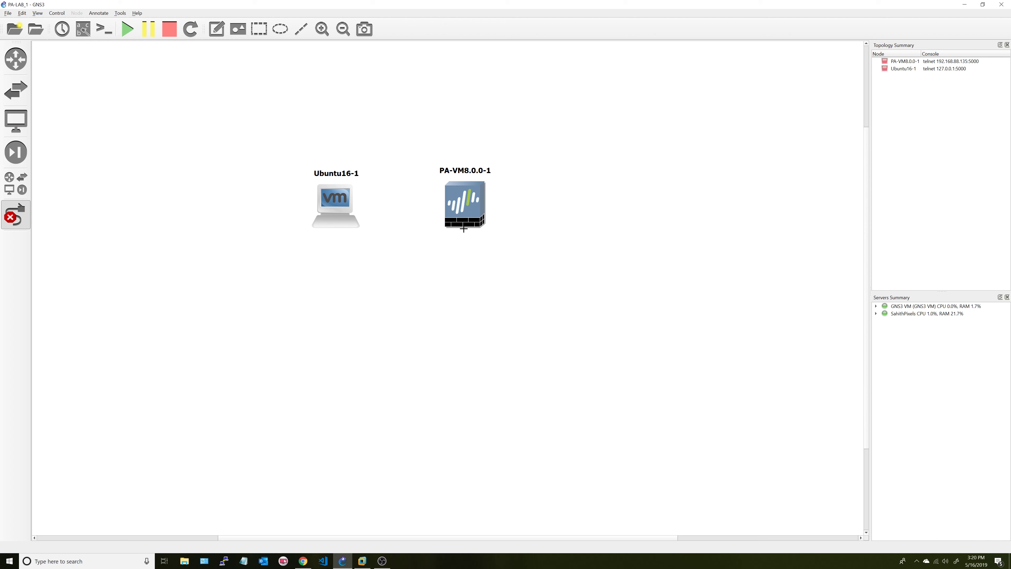
click(481, 224)
click(484, 227)
click(473, 226)
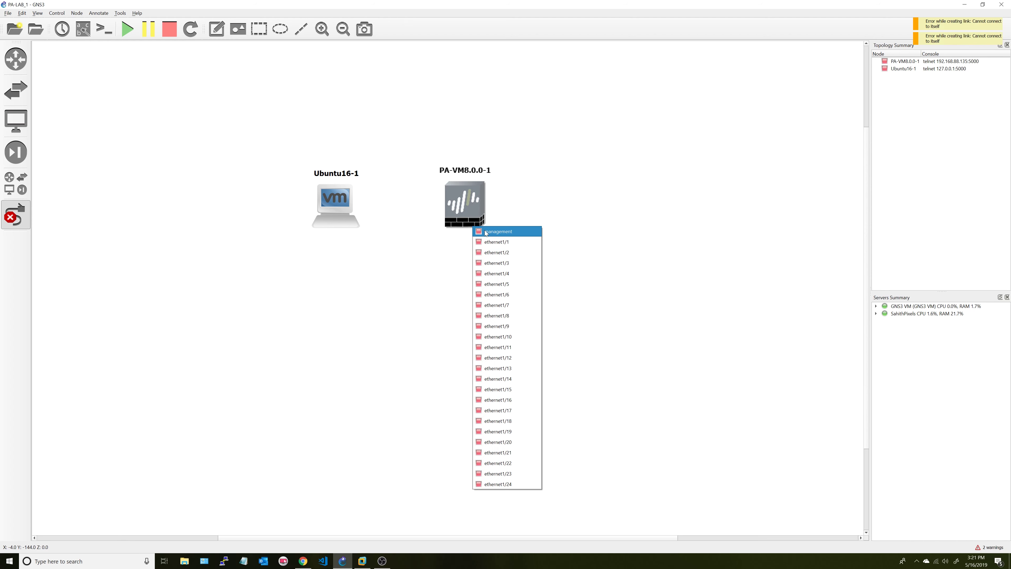
click(507, 235)
click(330, 204)
click(357, 210)
- Exit link mode and box-select both nodes
right_click(382, 222)
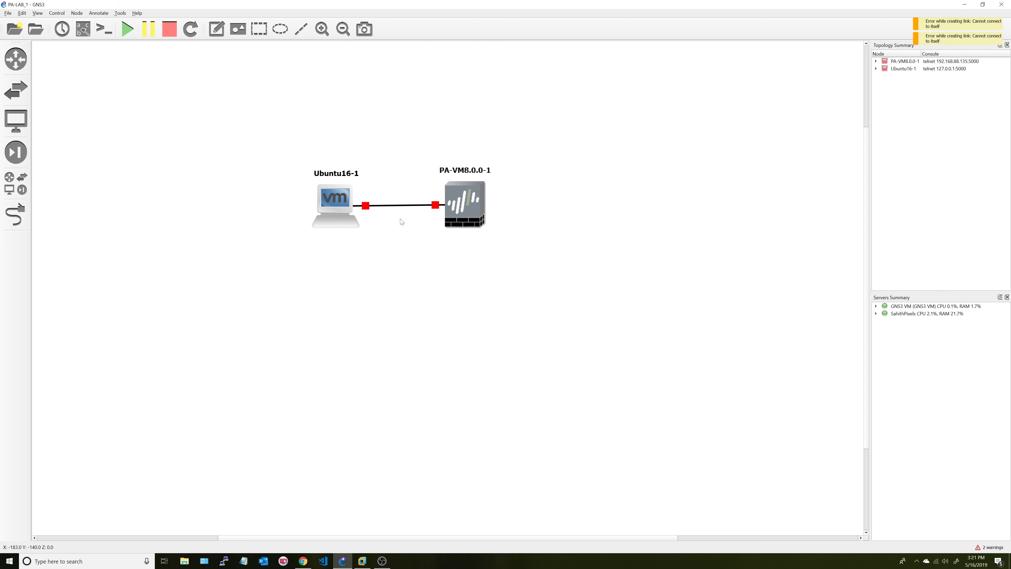
click(540, 209)
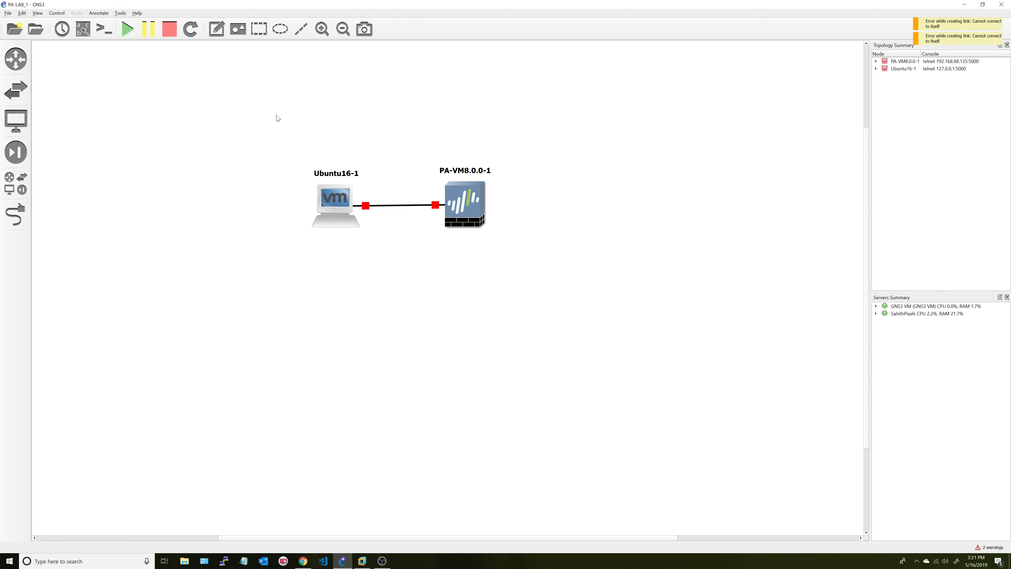
drag(288, 105, 581, 329)
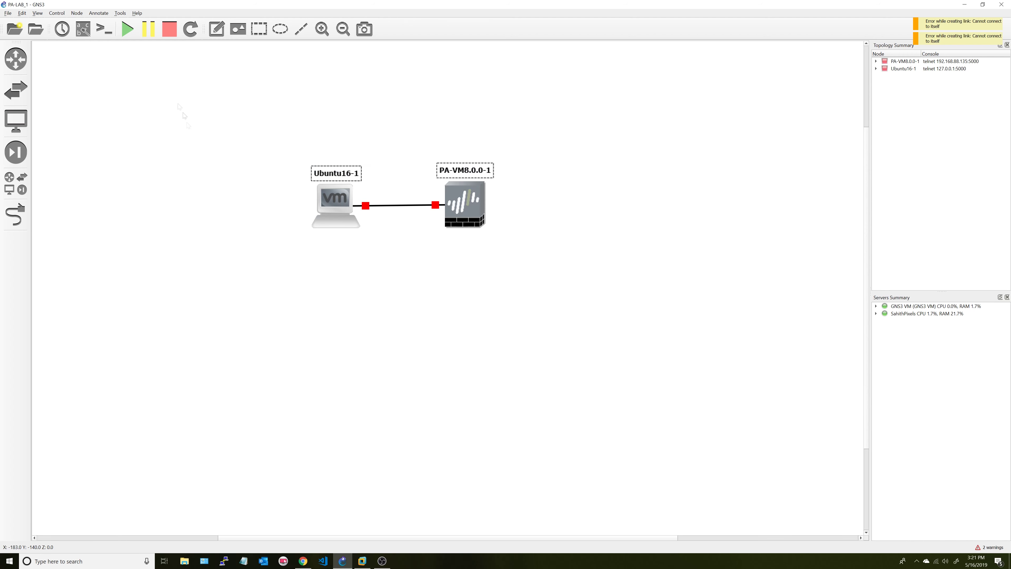
- Start both nodes, answering Yes to keep connecting sata0:1, and hide the VMware library
click(131, 30)
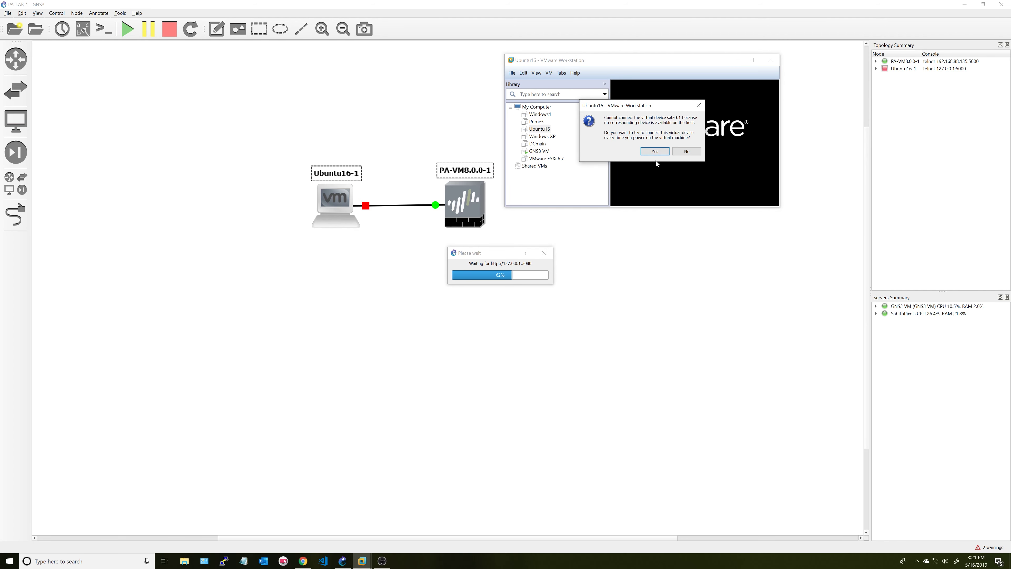
click(654, 151)
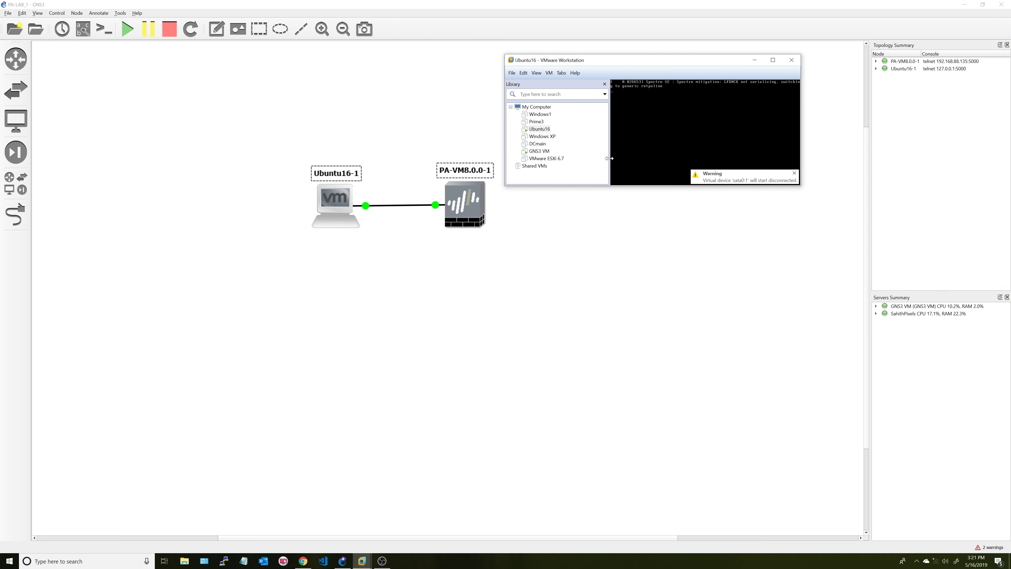
click(604, 84)
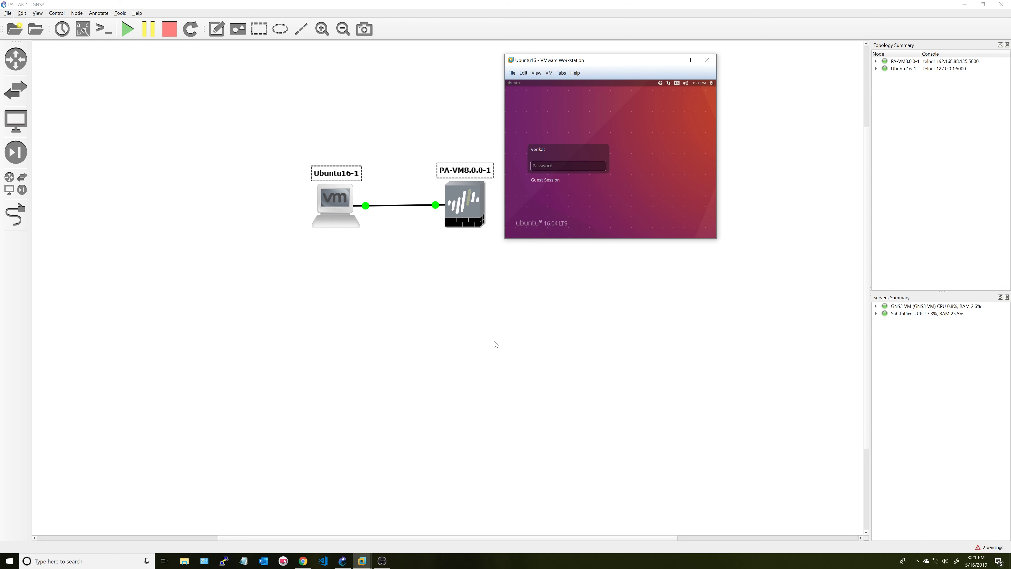
- Sign in to the Ubuntu desktop with the account password
click(586, 166)
text(******)
key(BackSpace)
key(BackSpace)
key(BackSpace)
key(Return)
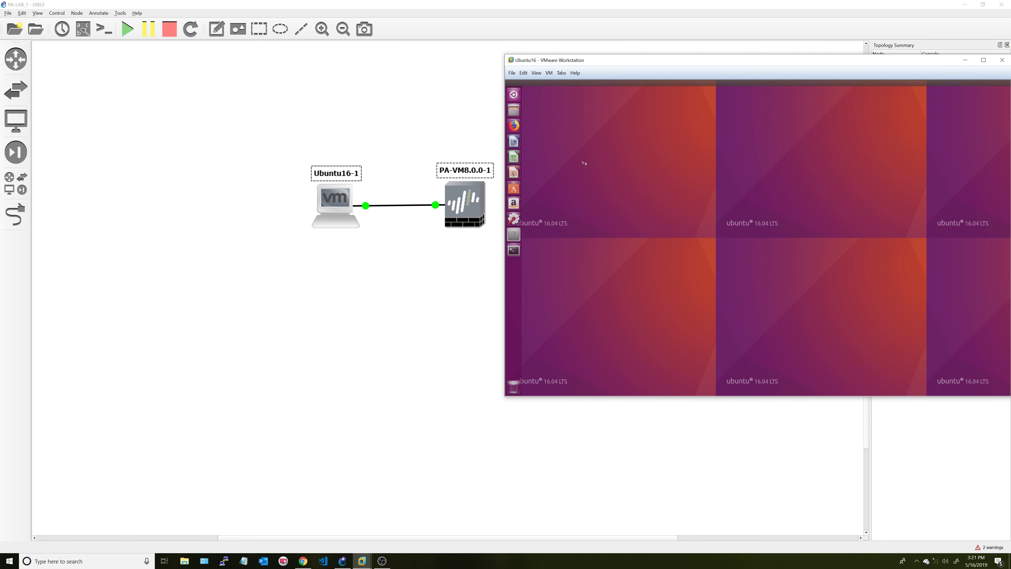
- Move the Ubuntu16 window aside to uncover the GNS3 nodes and bring the topology forward
drag(657, 60, 382, 191)
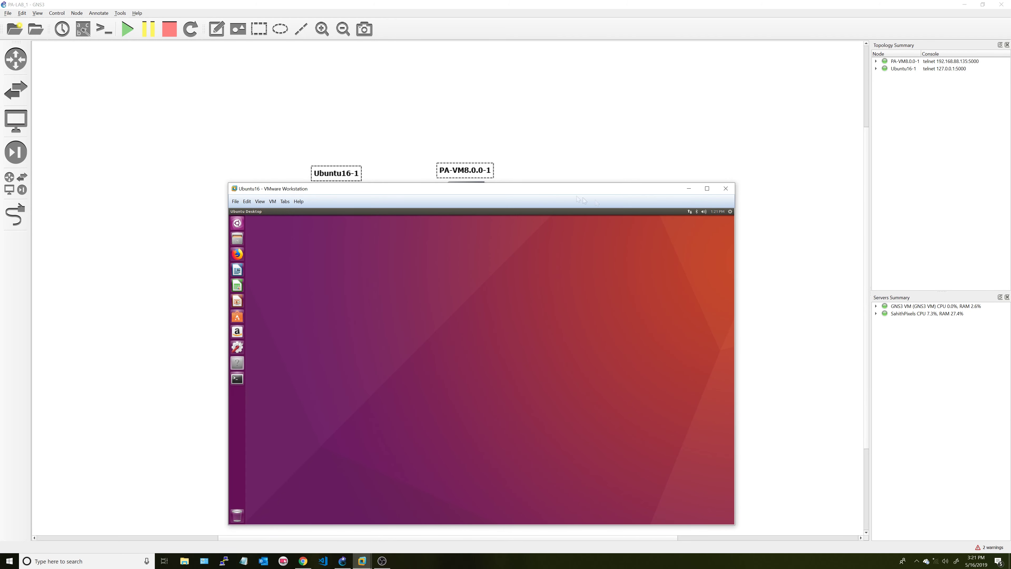
drag(581, 191, 827, 57)
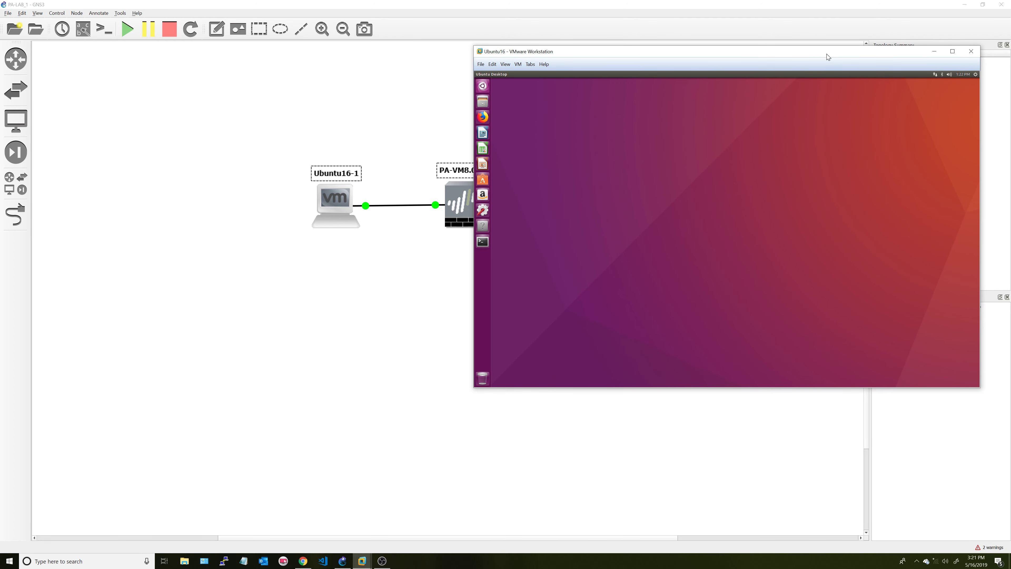
drag(826, 54, 794, 32)
click(416, 156)
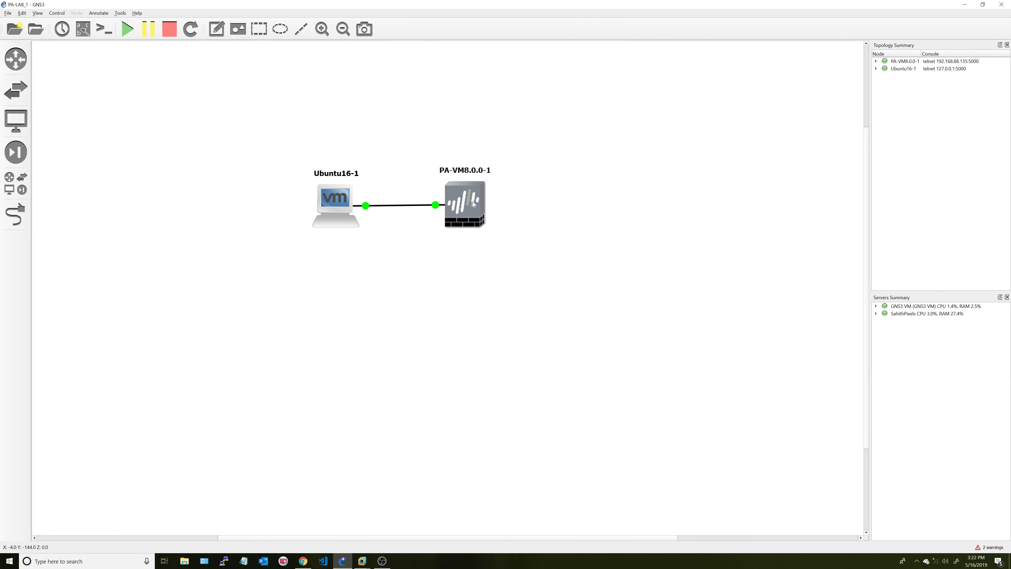
- In Ubuntu16, open Wired connection 1 for editing via the network indicator's Edit Connections
mouse_move(361, 561)
click(400, 517)
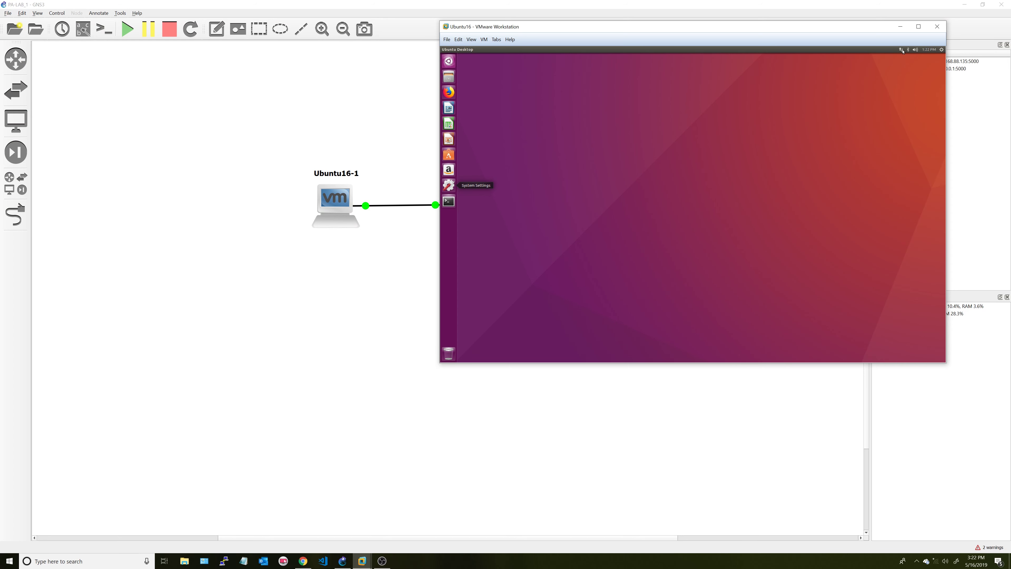
click(902, 52)
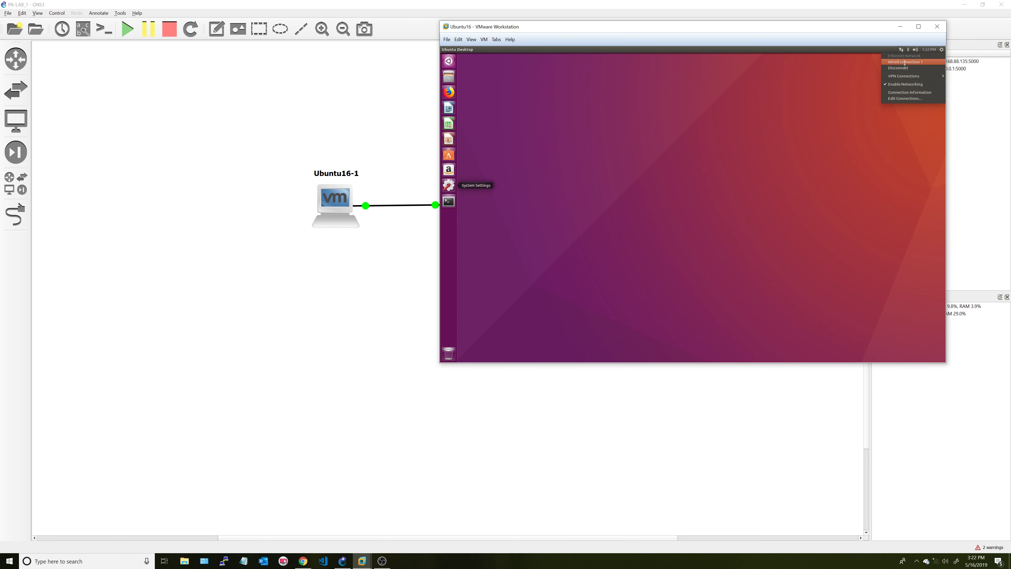
click(911, 96)
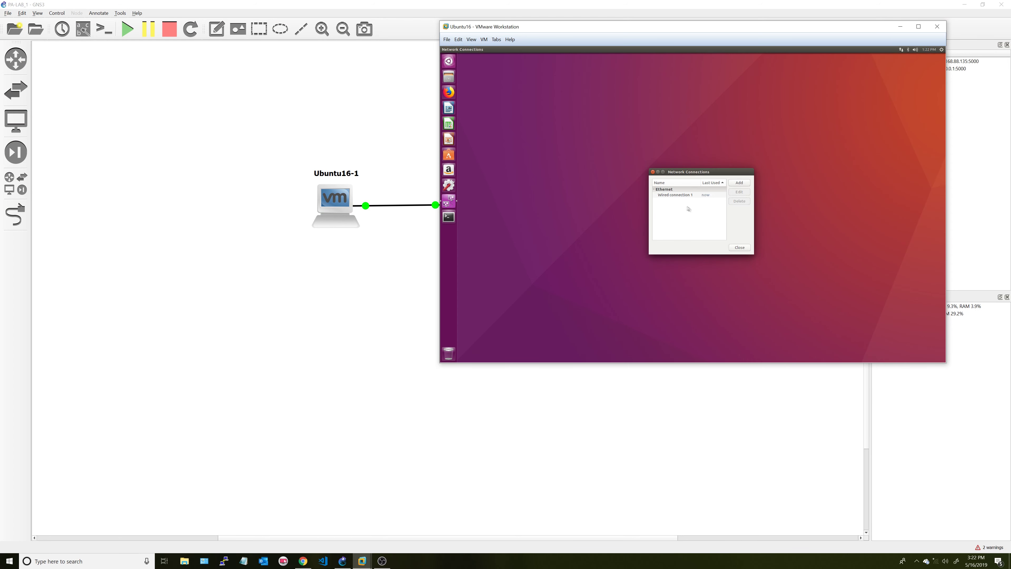
click(684, 195)
click(739, 192)
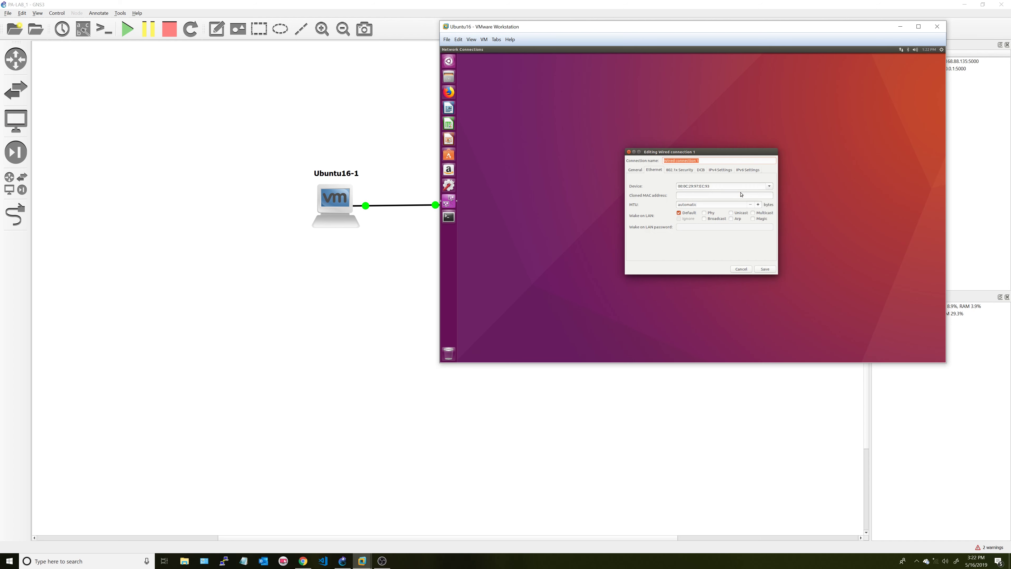
- Verify manual IPv4 10.10.10.2/24 with gateway 10.10.10.1, then open the PA-VM8.0.0-1 console
click(723, 171)
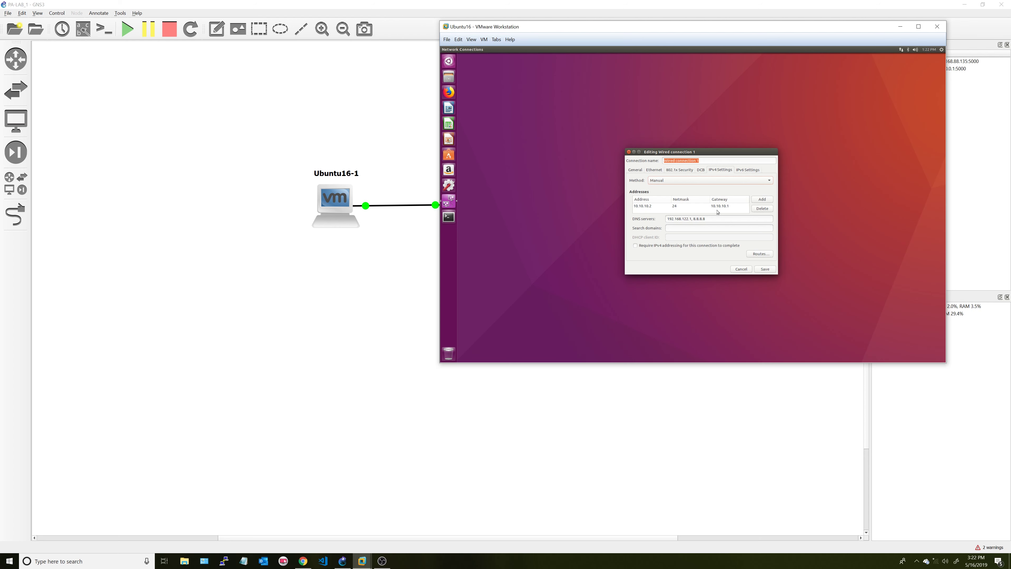
click(741, 269)
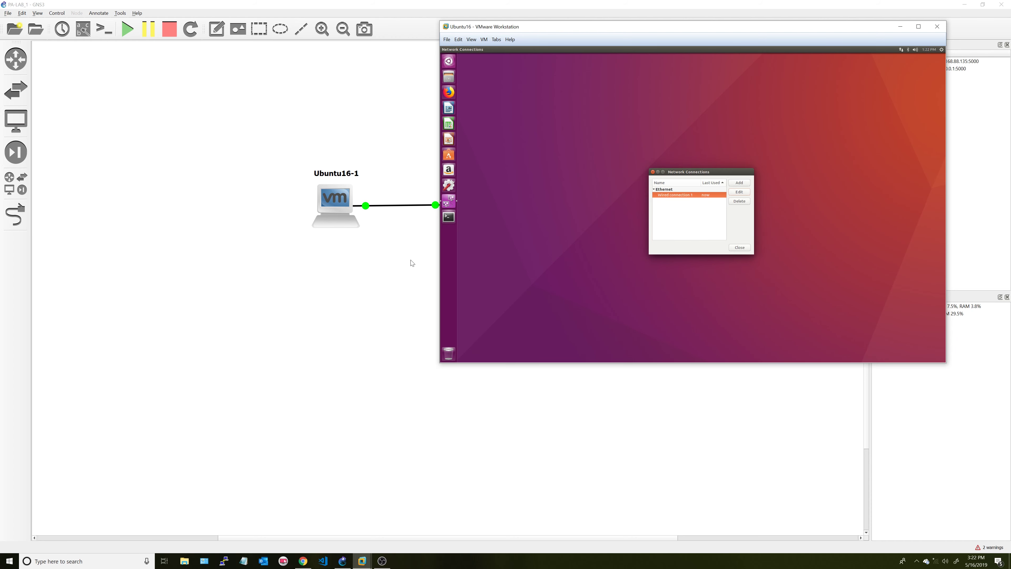
click(412, 263)
double_click(474, 215)
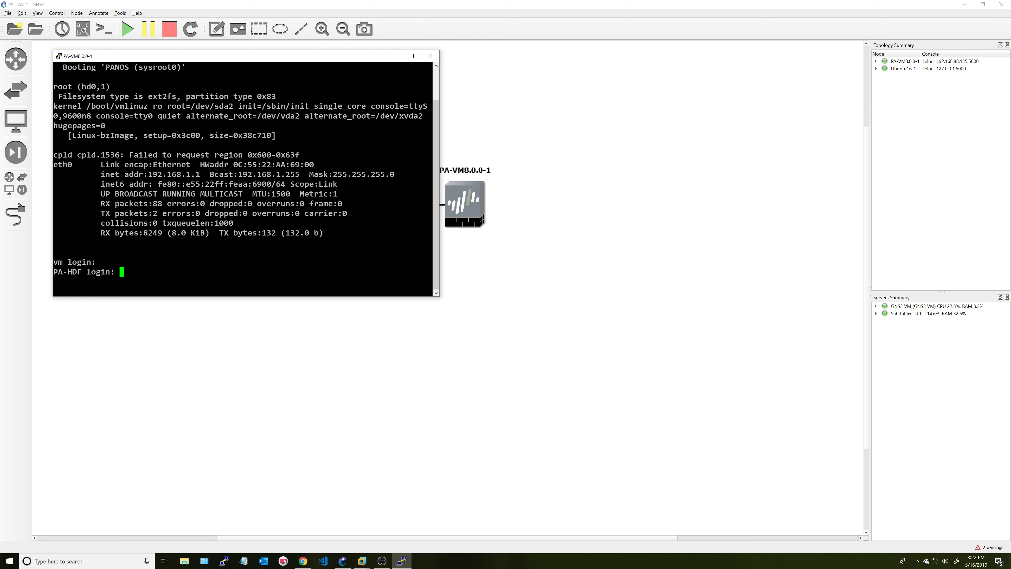
- Log in as admin at the firewall console, retrying until the password prompt reappears
text(admin)
key(Return)
key(Return)
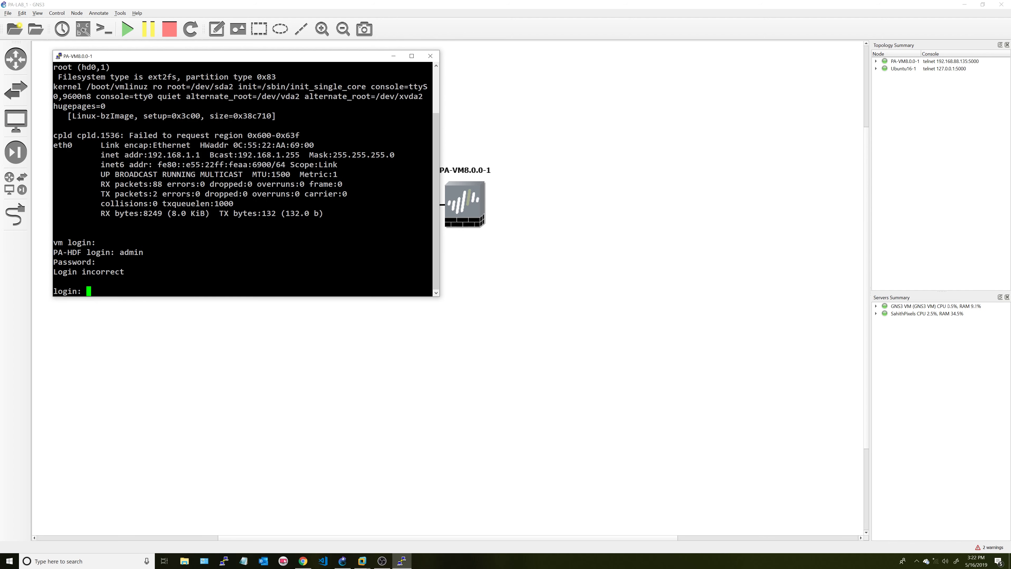
key(Return)
key(Return)
key(Return)
key(Return)
key(Return)
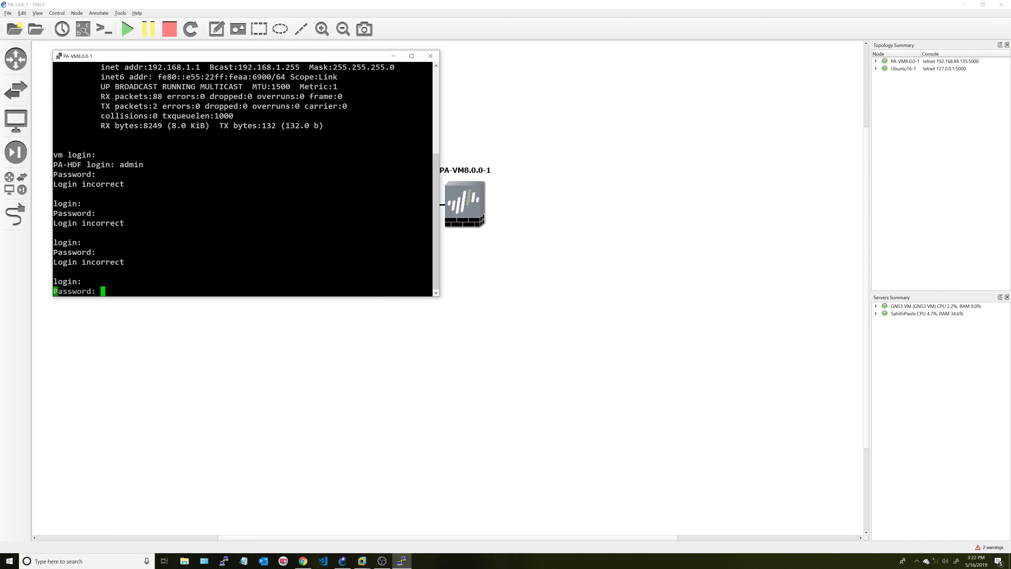
key(Return)
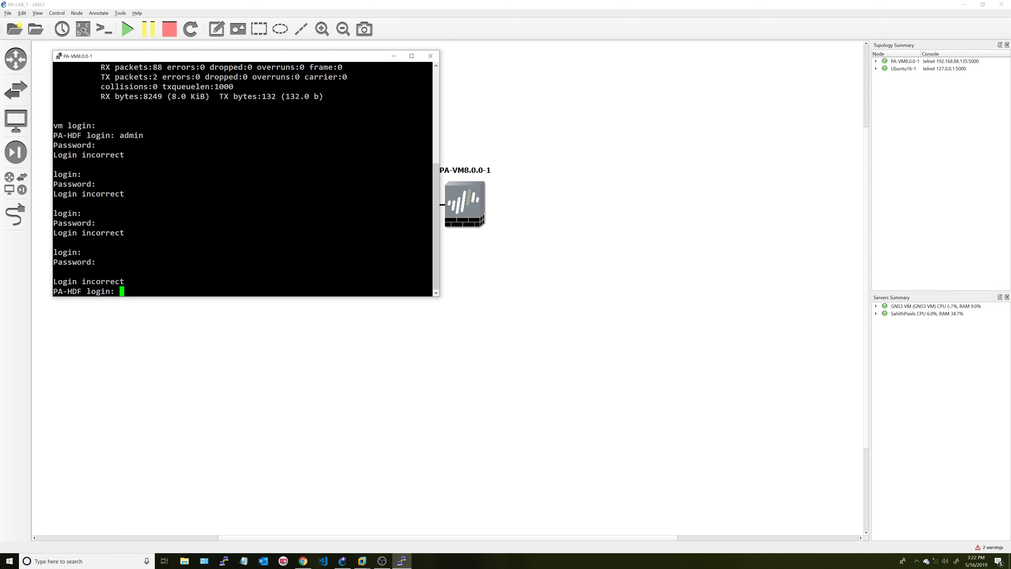
key(Return)
key(Return)
key(Return)
key(Return)
key(Return)
key(Return)
key(Return)
key(Return)
text(admin)
key(Return)
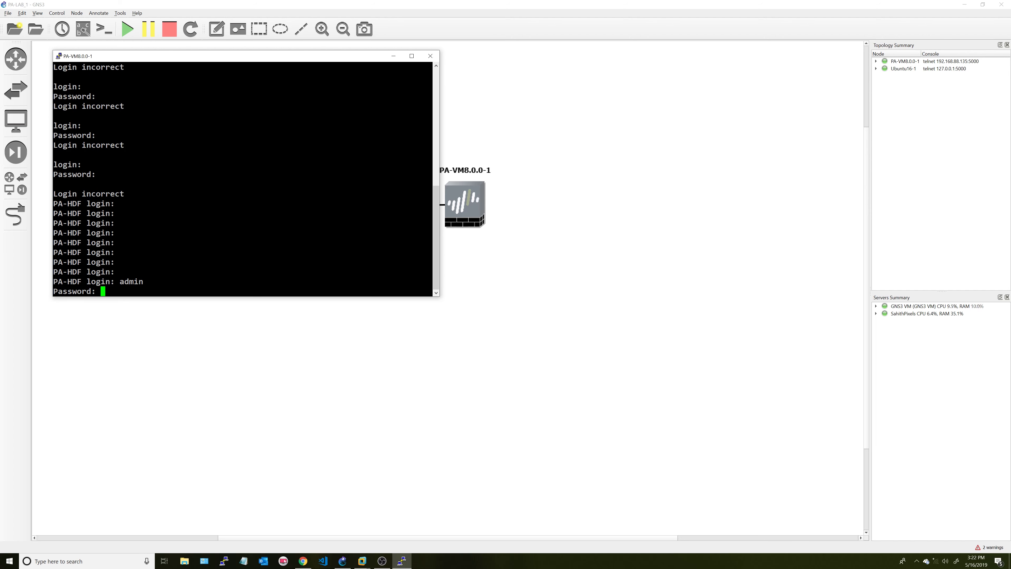
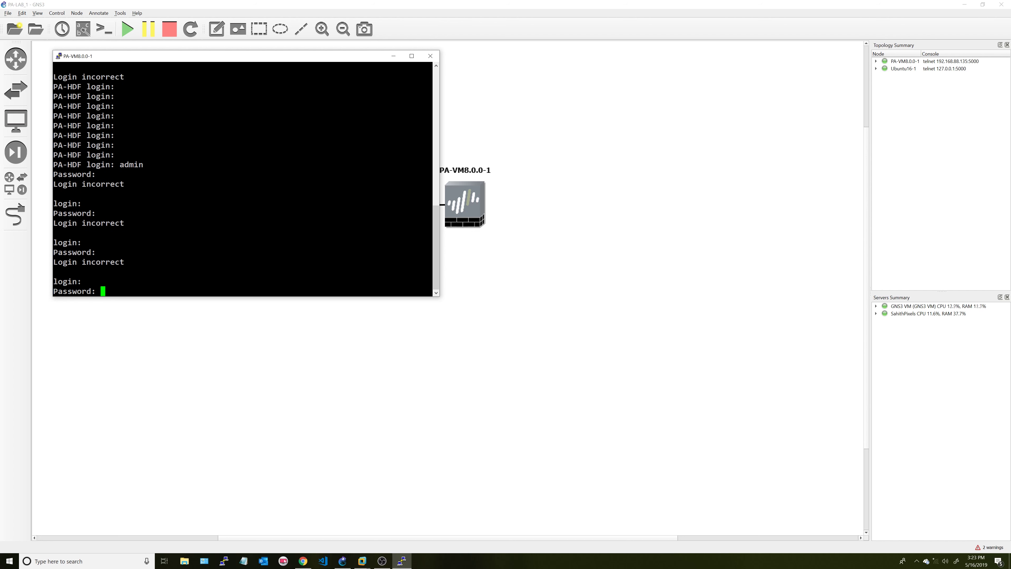
- Retry admin logins at the firewall console until a fresh PA-VM login prompt appears
key(Return)
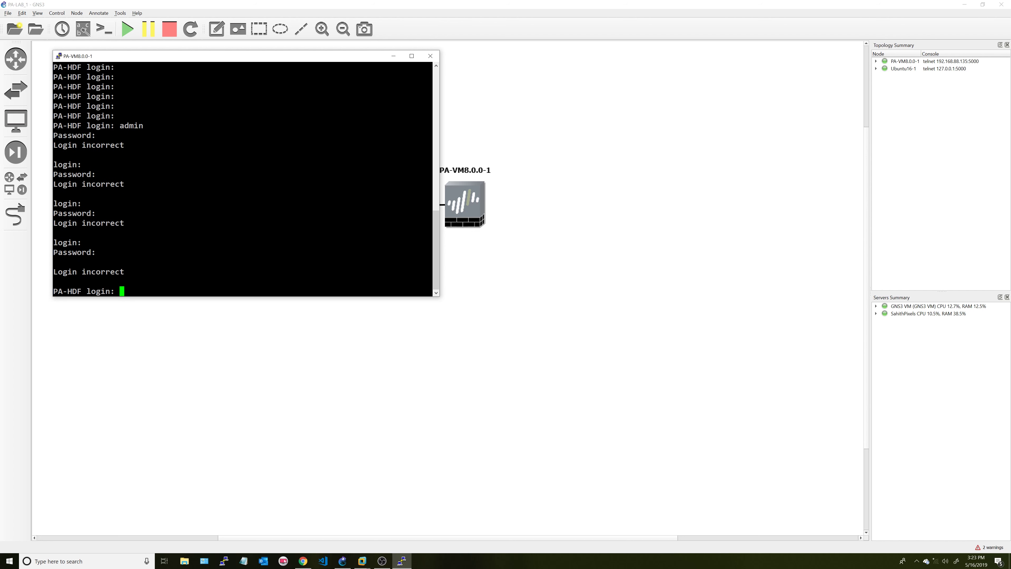
text(admin)
key(Return)
key(Return)
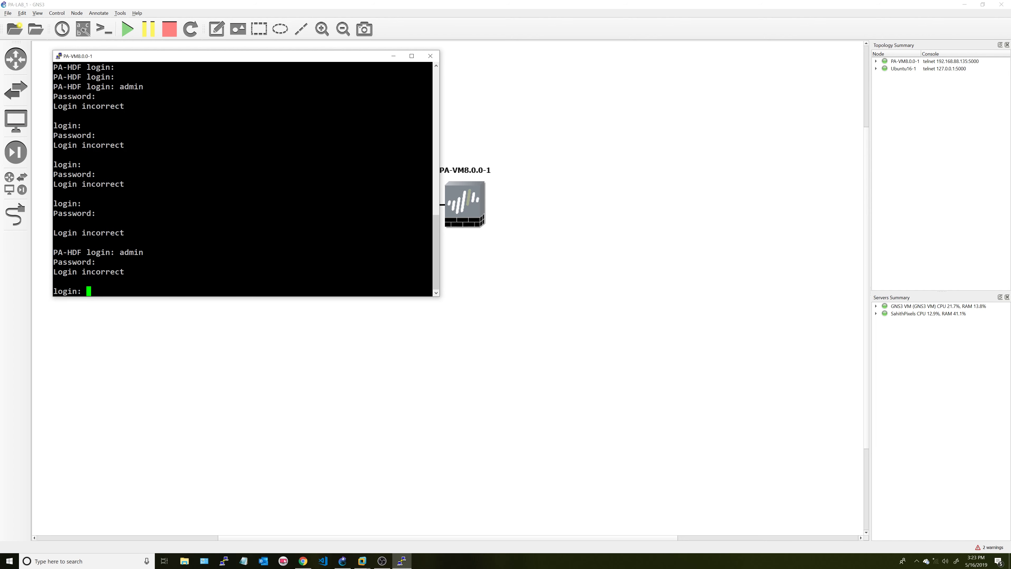
key(Return)
key(Return)
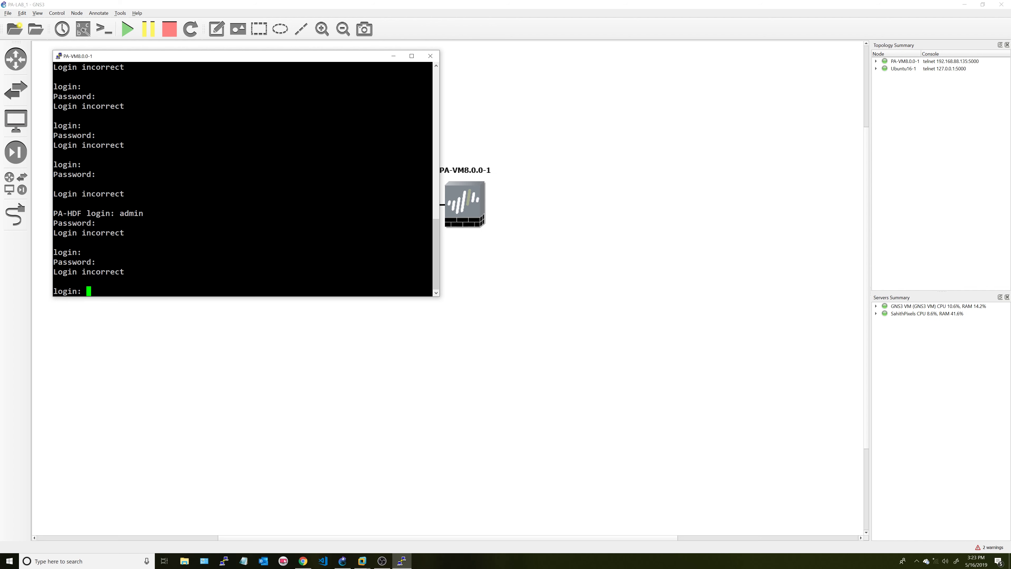
key(Return)
key(Return)
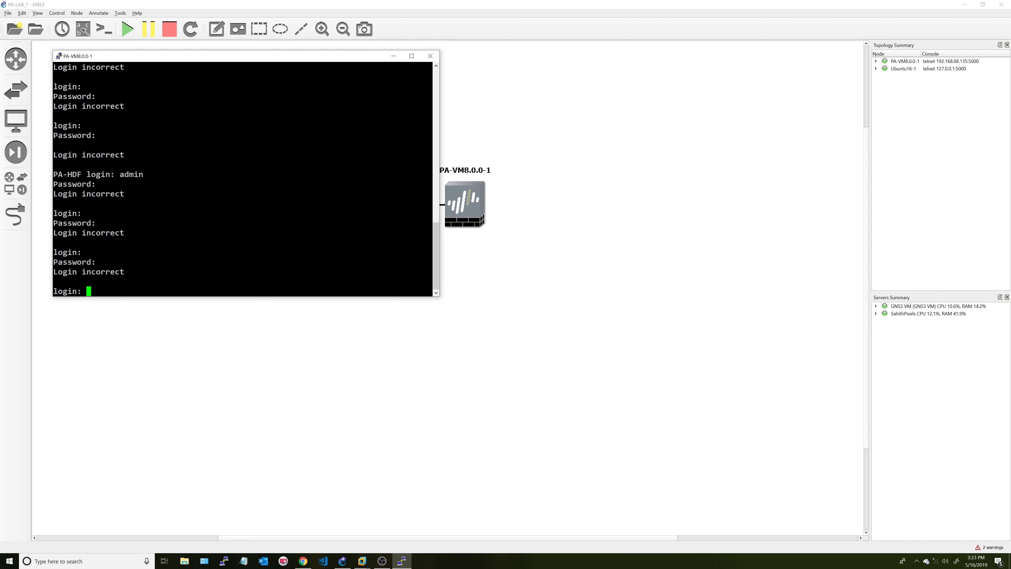
key(Return)
key(Return)
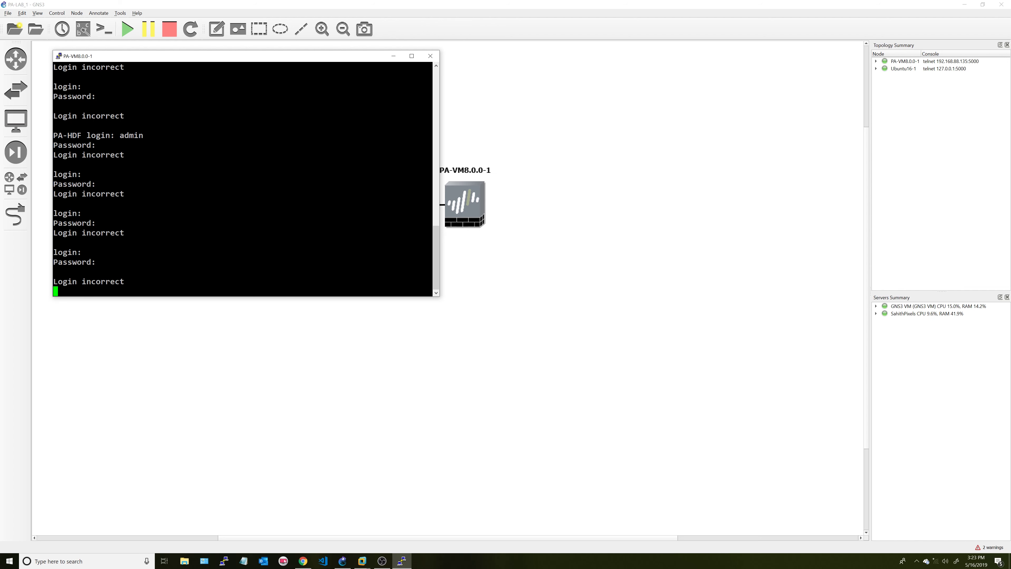
text(admin)
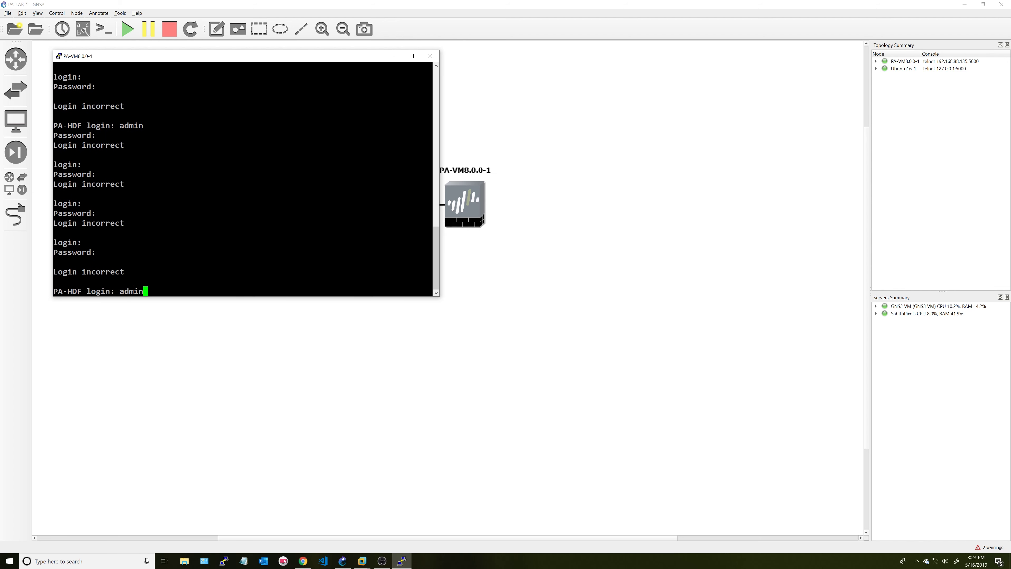
key(Return)
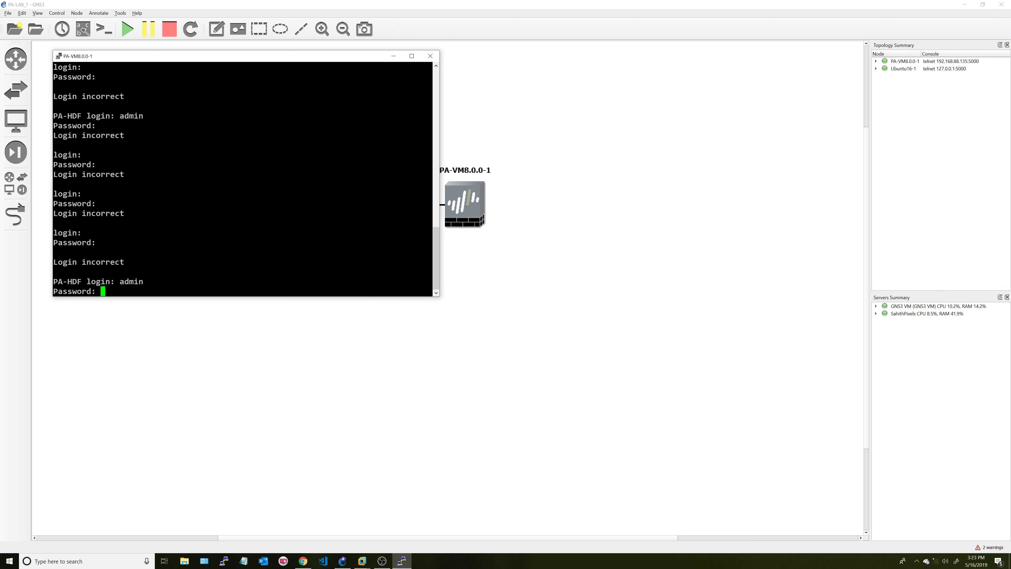
key(Return)
text(admin)
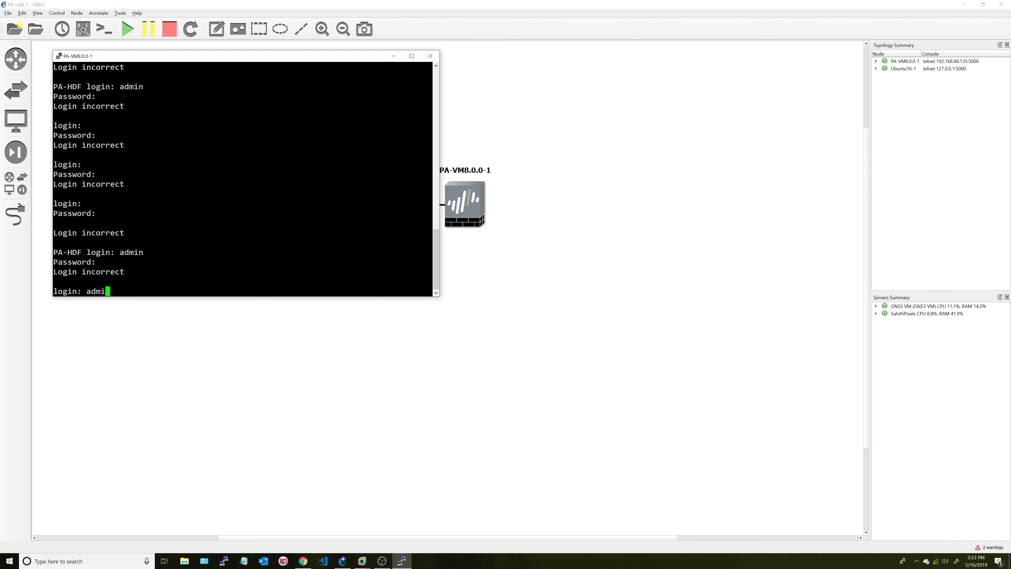
key(Return)
key(Return)
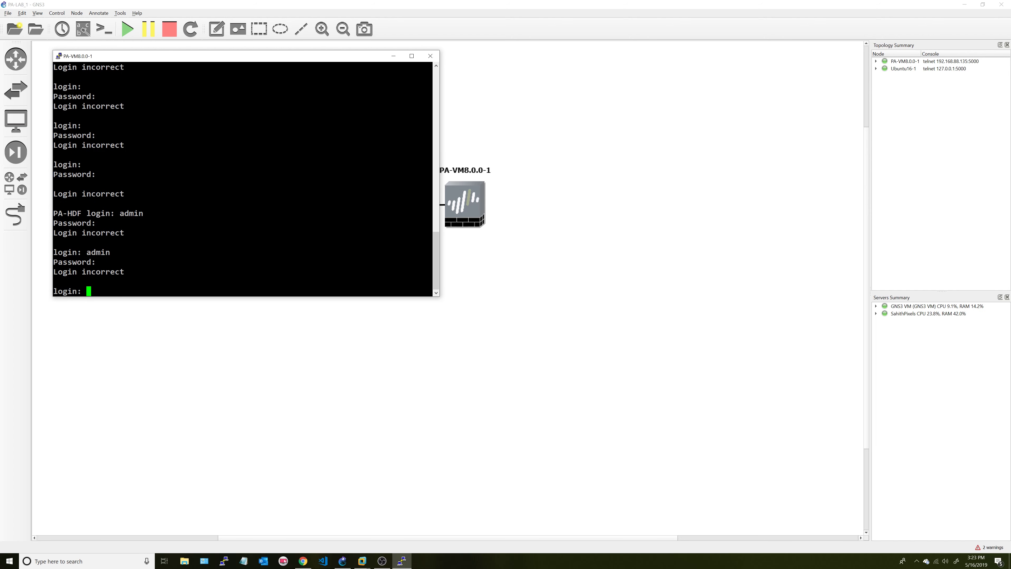
key(Return)
key(Return)
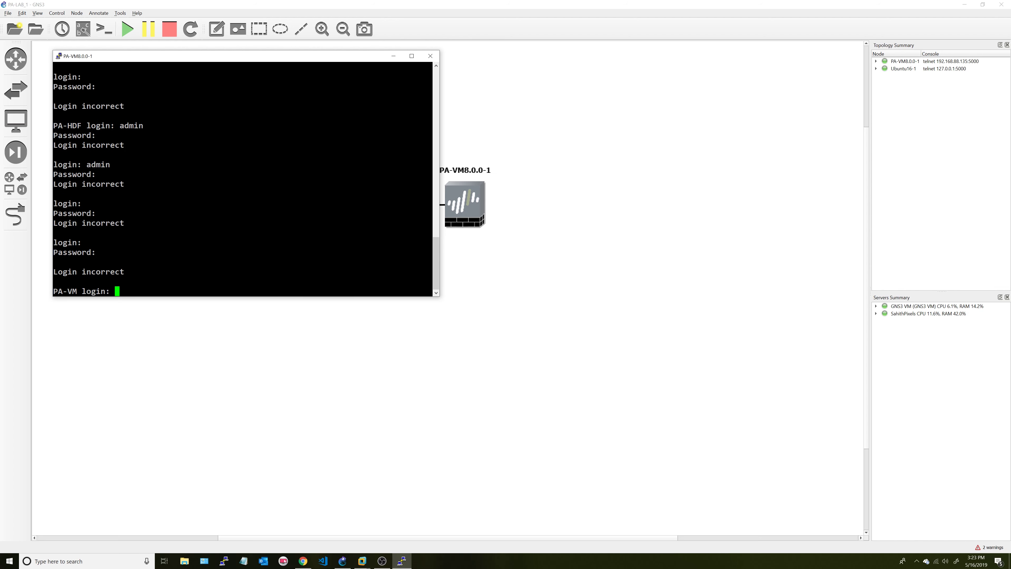
- Clear the old console prompts, then enter username admin and its password at PA-VM login
drag(115, 125, 53, 125)
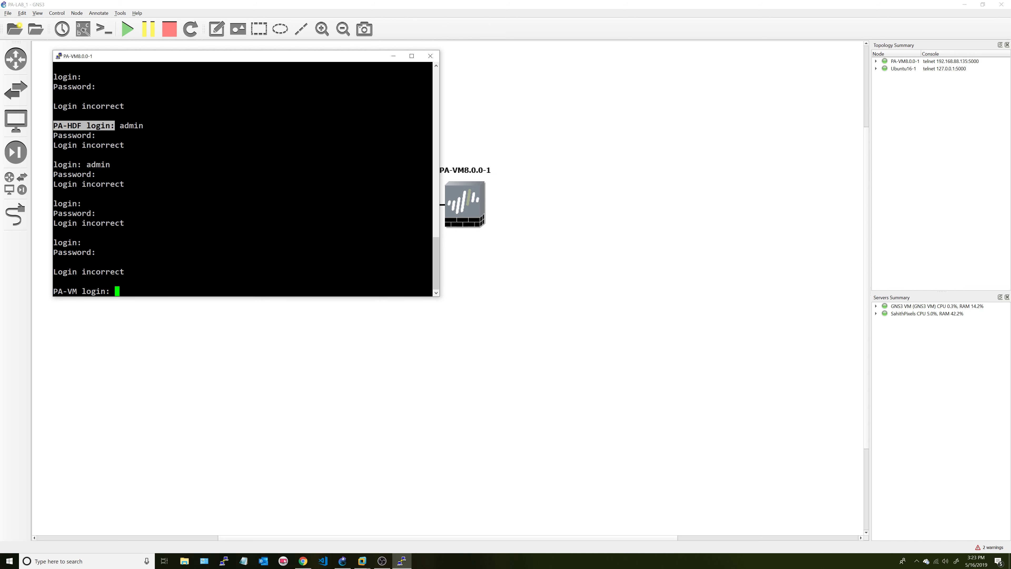
drag(81, 164, 53, 165)
drag(110, 291, 53, 291)
click(82, 291)
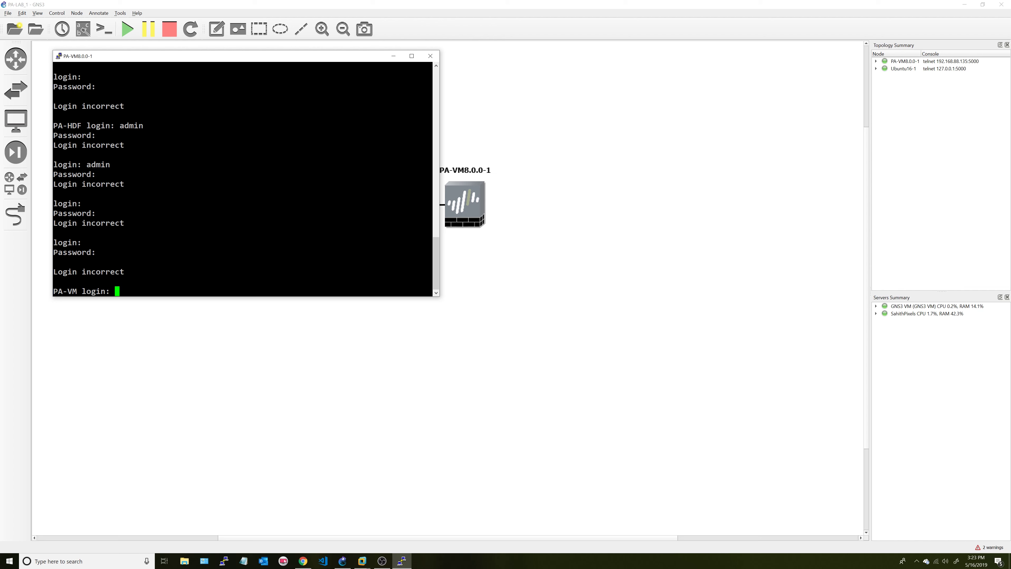
text(admin)
key(Return)
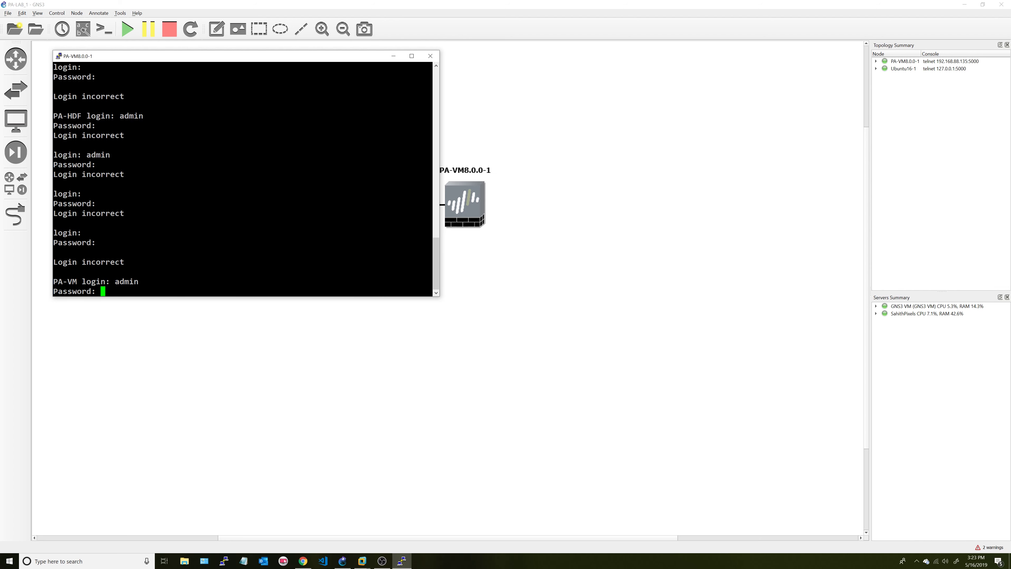
key(Return)
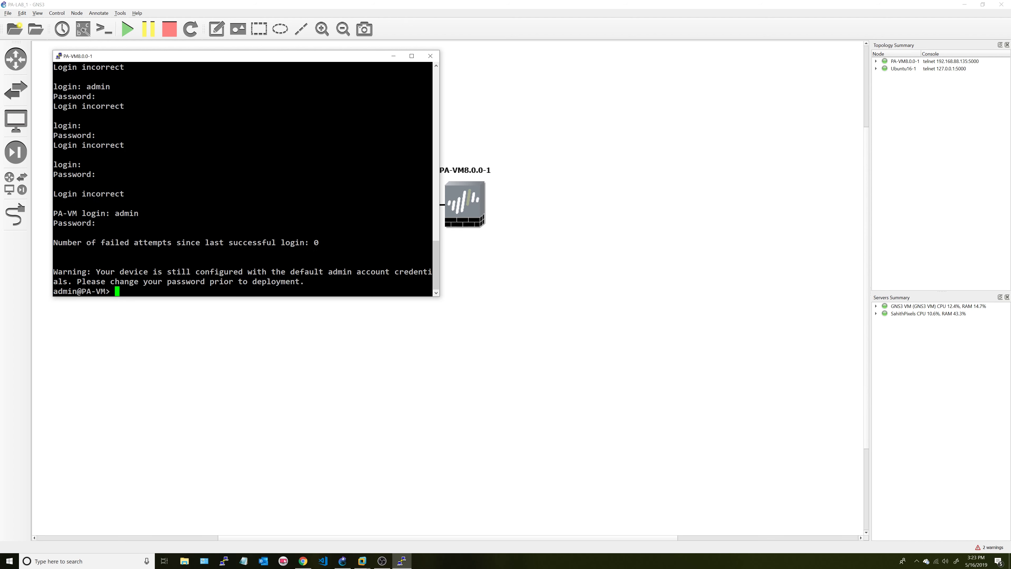
- Enter configuration mode and type management IP 10.10.10.1, netmask 255.255.255.0, gateway 10.10.10.2
text(configure)
key(Return)
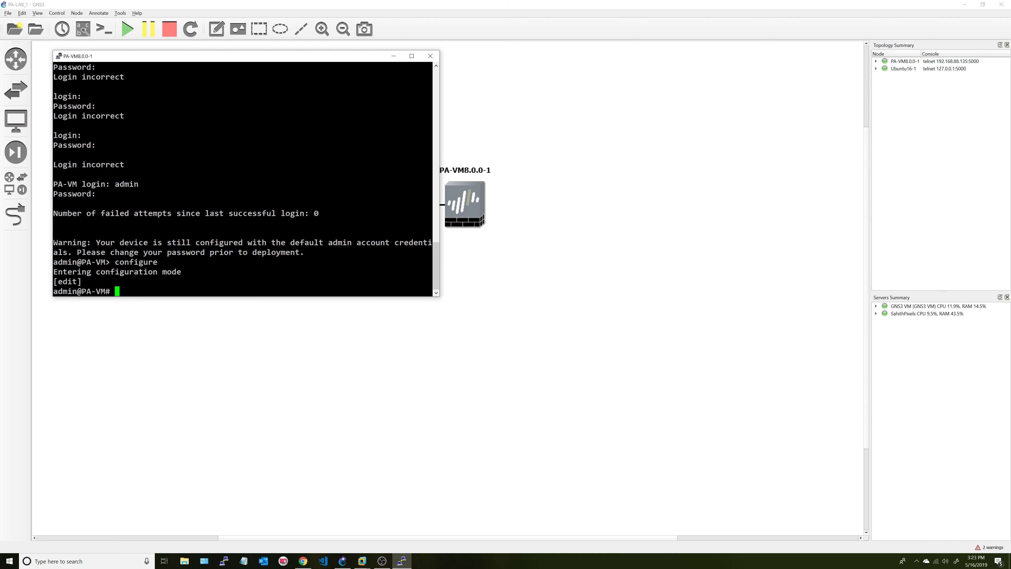
text(set )
text(deviceconfig )
text(system )
text(ip-add)
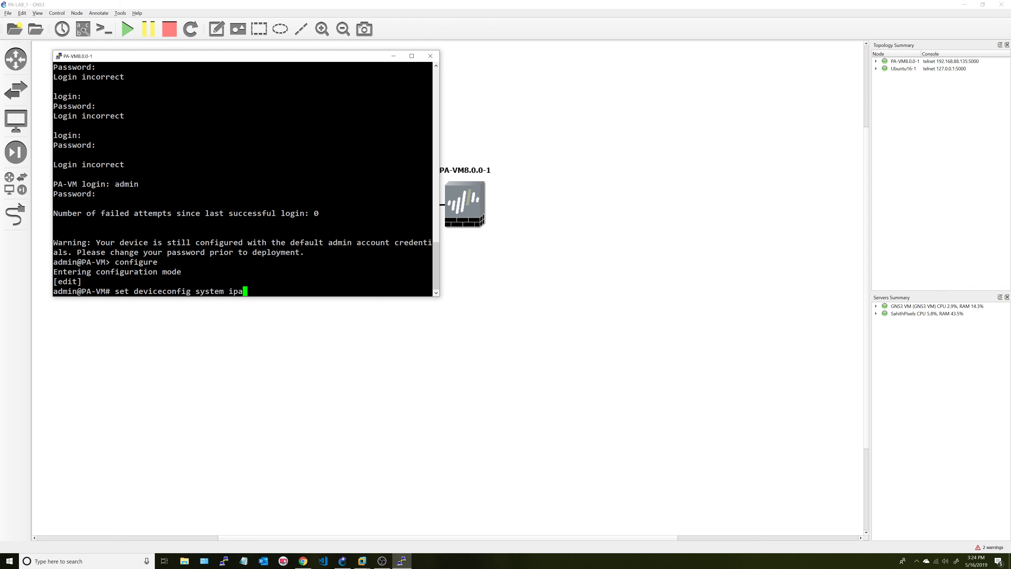
text(ress 10.10.10.1 netmask )
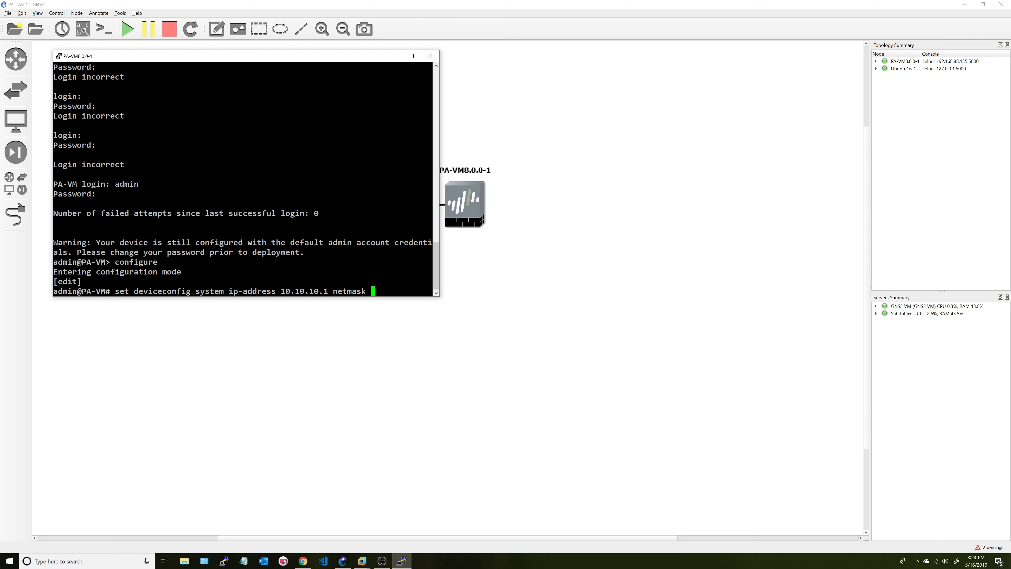
text(255.255.255.0)
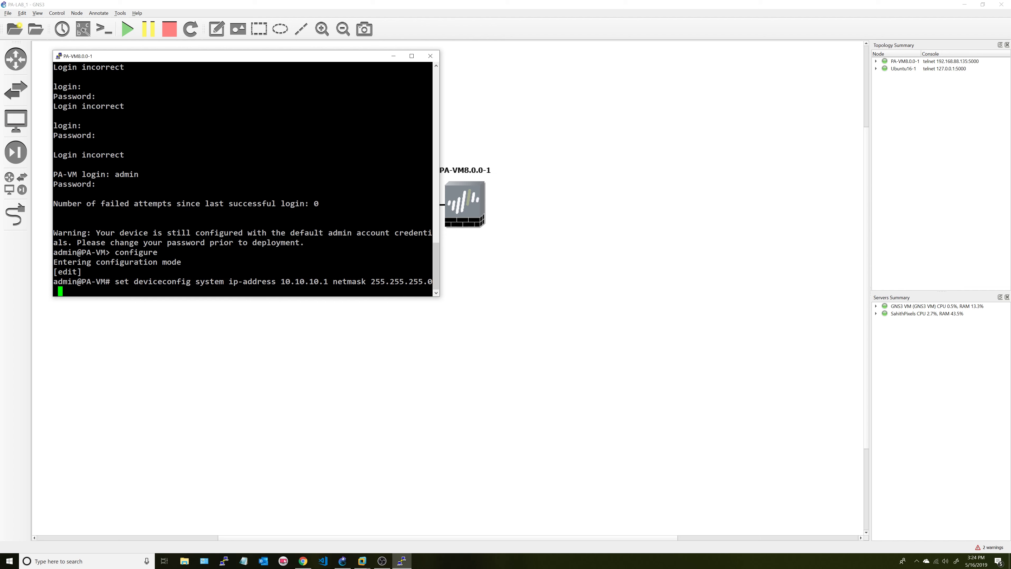
text( defa)
key(BackSpace)
key(BackSpace)
key(BackSpace)
key(BackSpace)
text(defauy)
key(BackSpace)
text(l)
key(Tab)
text(10.10.10.2 )
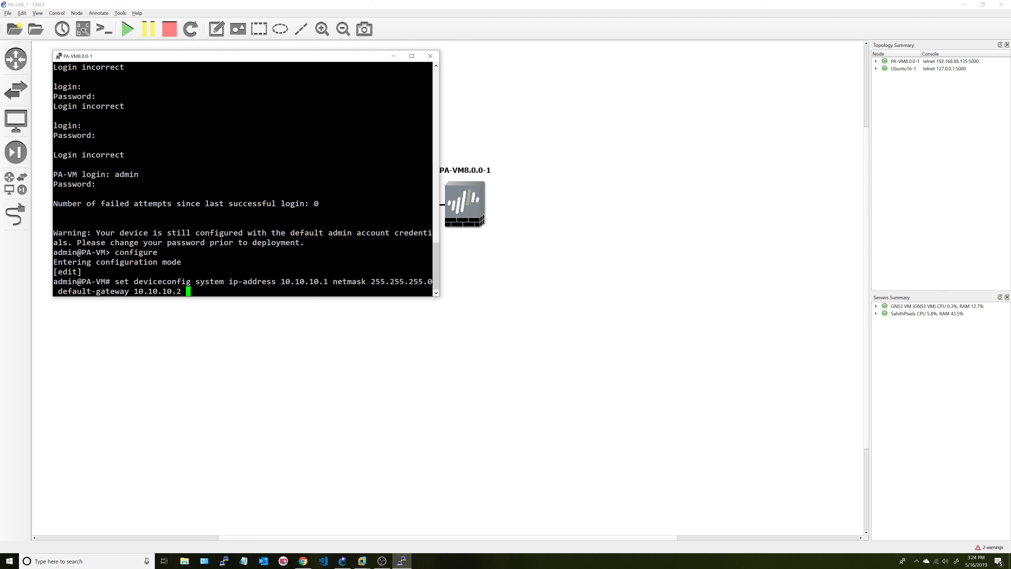
text(typ)
text(e )
text(static)
- Add primary DNS server 192.168.122 with type static to the command and run it
text(dns)
key(BackSpace)
key(BackSpace)
key(BackSpace)
key(BackSpace)
key(BackSpace)
key(BackSpace)
key(BackSpace)
key(BackSpace)
key(BackSpace)
key(BackSpace)
key(BackSpace)
key(BackSpace)
key(BackSpace)
key(BackSpace)
key(BackSpace)
text(dy)
key(BackSpace)
text(ns)
key(Tab)
text(ser)
key(Tab)
text(pri)
key(Tab)
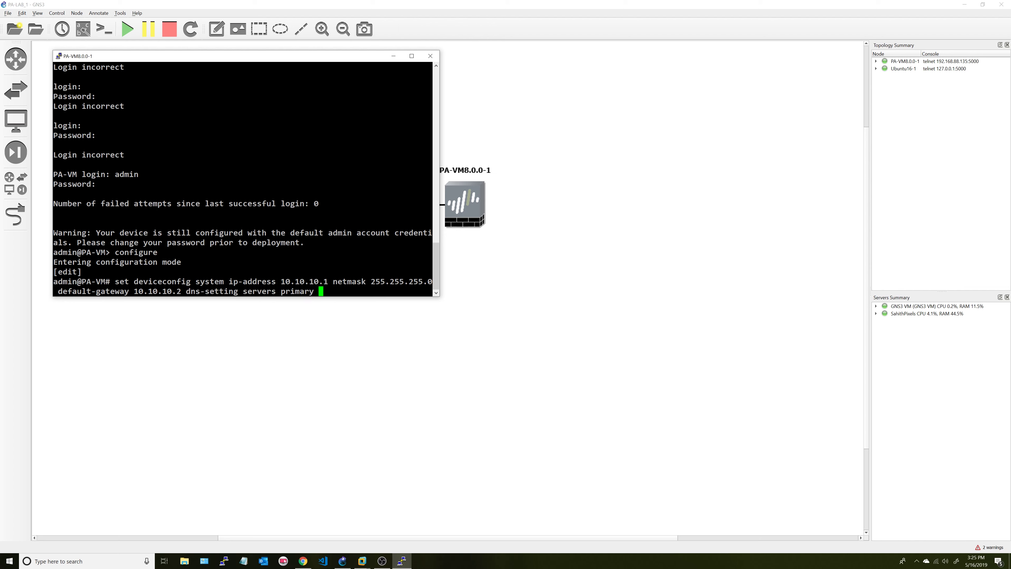
text(192.168.122)
text(type static)
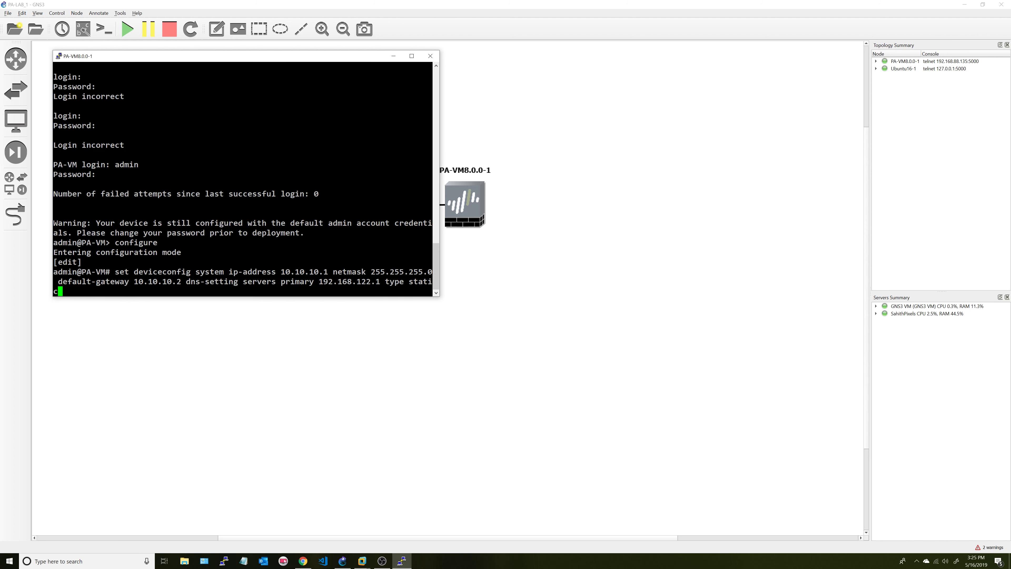
key(Return)
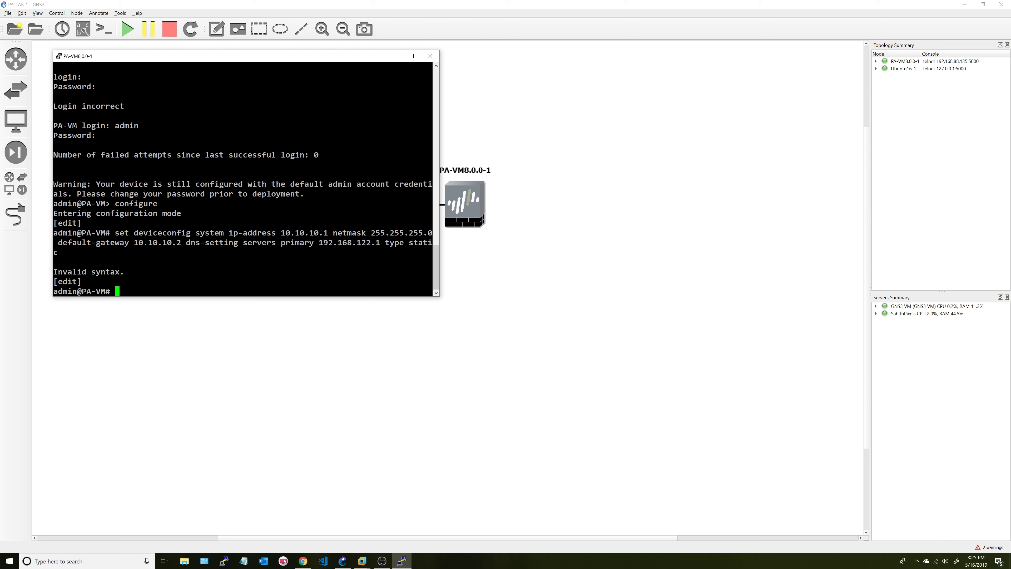
- Re-run the command without DNS: IP 10.10.10.1/255.255.255.0, gateway 10.10.10.2, type static
key(Up)
key(BackSpace)
key(BackSpace)
key(BackSpace)
key(BackSpace)
key(BackSpace)
key(BackSpace)
key(BackSpace)
key(BackSpace)
key(BackSpace)
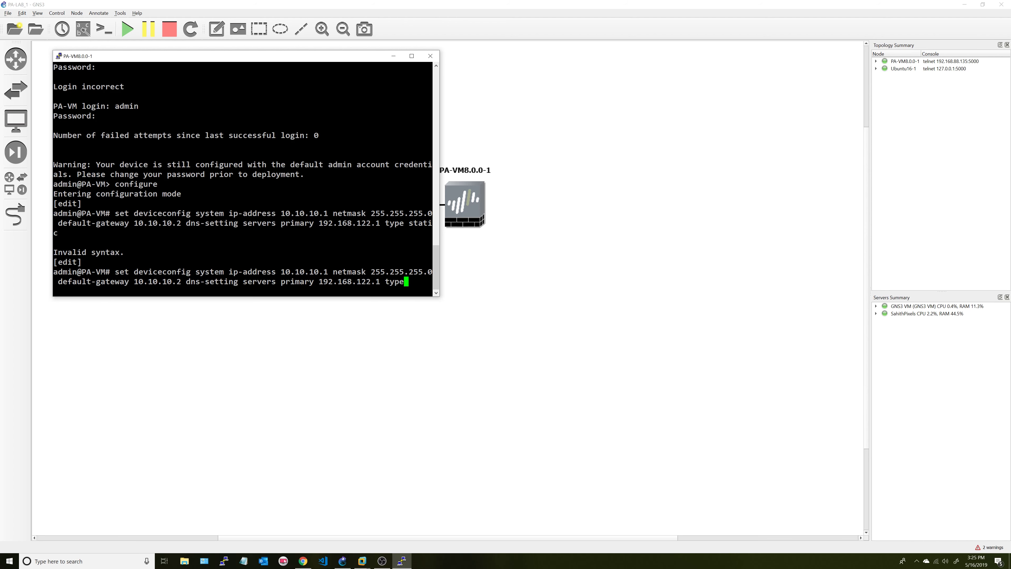
key(BackSpace)
key(BackSpace)
text(ty)
key(BackSpace)
text(y)
key(BackSpace)
key(BackSpace)
key(BackSpace)
key(BackSpace)
key(BackSpace)
key(BackSpace)
key(BackSpace)
key(BackSpace)
key(BackSpace)
key(BackSpace)
key(BackSpace)
key(BackSpace)
key(BackSpace)
key(BackSpace)
key(BackSpace)
key(BackSpace)
key(BackSpace)
key(BackSpace)
key(BackSpace)
key(BackSpace)
key(BackSpace)
key(BackSpace)
key(BackSpace)
key(BackSpace)
key(BackSpace)
key(BackSpace)
key(BackSpace)
key(BackSpace)
key(BackSpace)
key(BackSpace)
key(BackSpace)
key(BackSpace)
key(BackSpace)
key(BackSpace)
key(BackSpace)
key(BackSpace)
key(BackSpace)
key(BackSpace)
key(BackSpace)
text(type static)
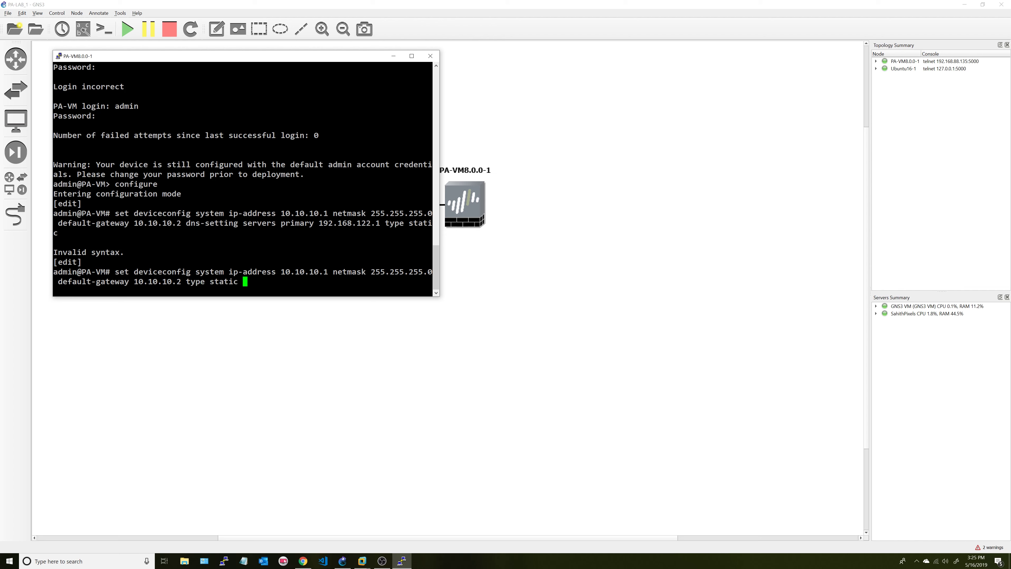
key(question)
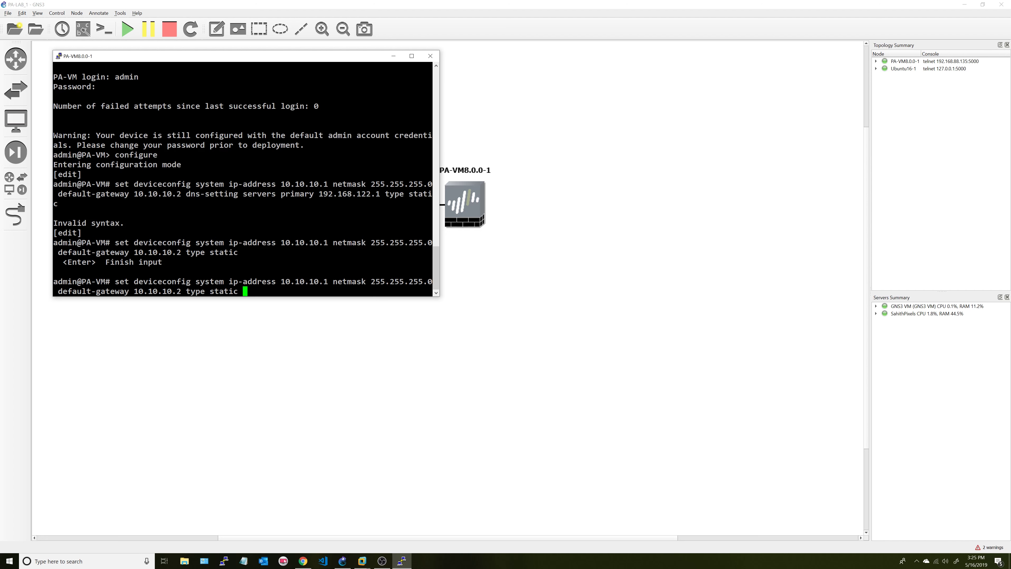
key(Return)
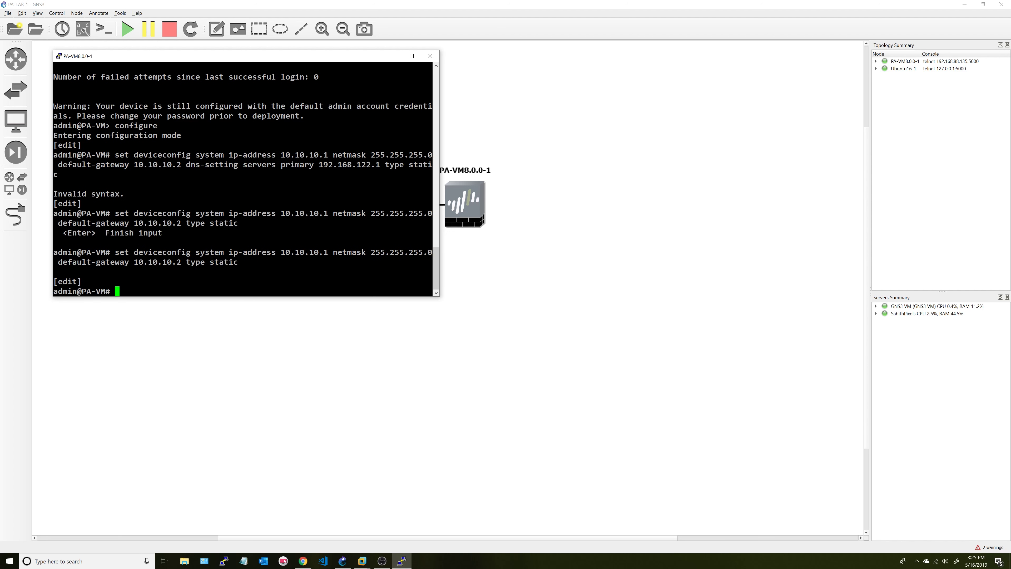
- Set primary DNS server 192.168.122.1 and commit the configuration
text(set deviceconfig system dns-setting ser)
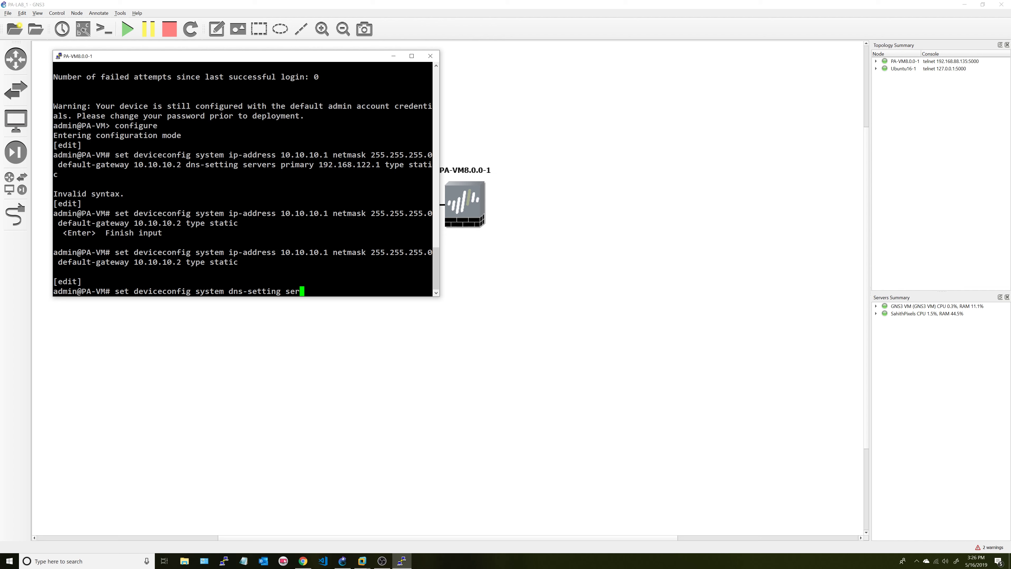
text(vers primary 192.168.122.1)
key(Return)
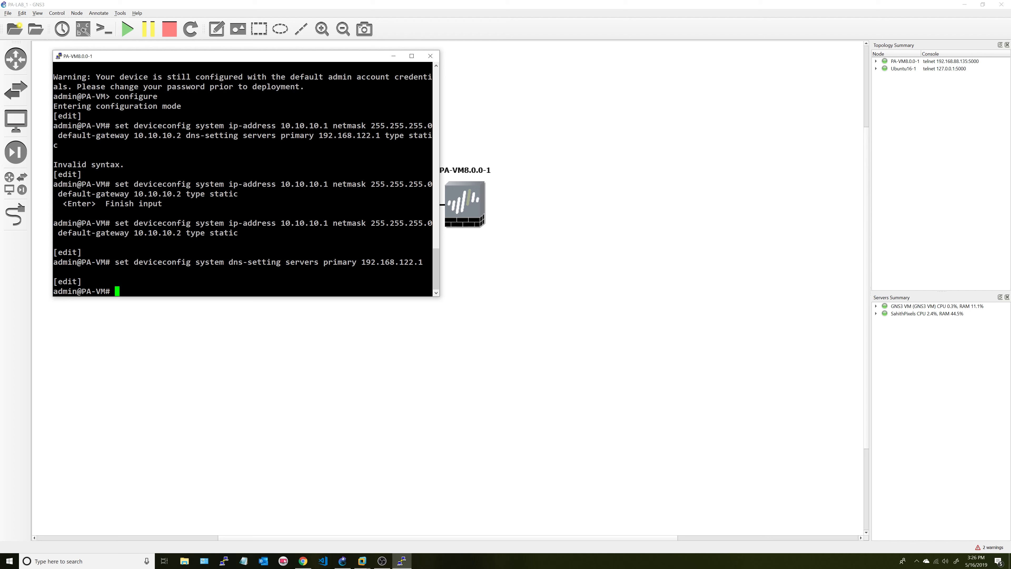
text(commit)
key(Return)
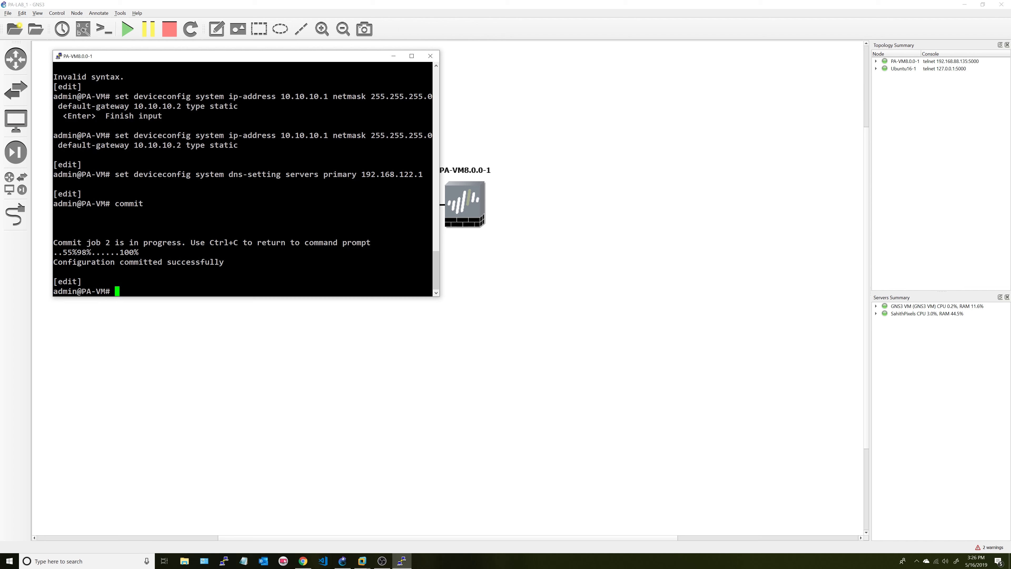
- Exit configuration mode, review show interface management output, and quit the pager
text(show int)
key(BackSpace)
key(BackSpace)
key(BackSpace)
key(BackSpace)
key(BackSpace)
key(BackSpace)
key(BackSpace)
key(BackSpace)
text(exit)
key(Return)
text(show )
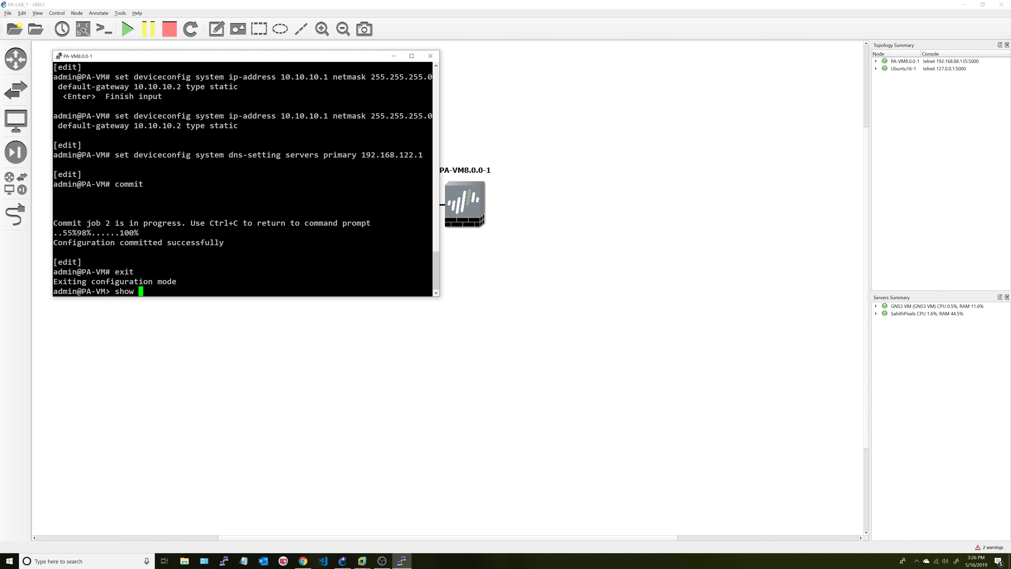
text(interface man)
key(Tab)
key(Return)
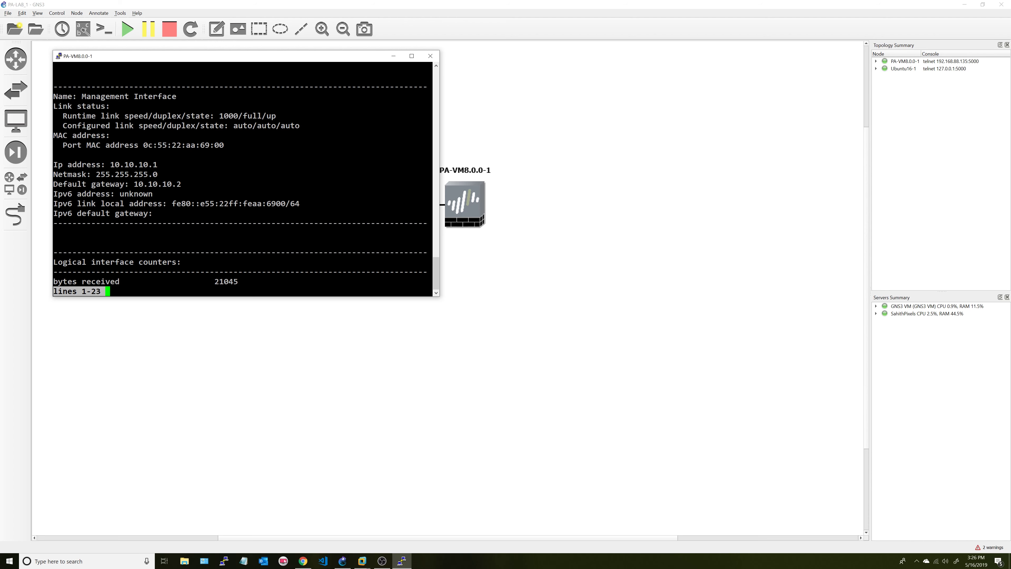
key(q)
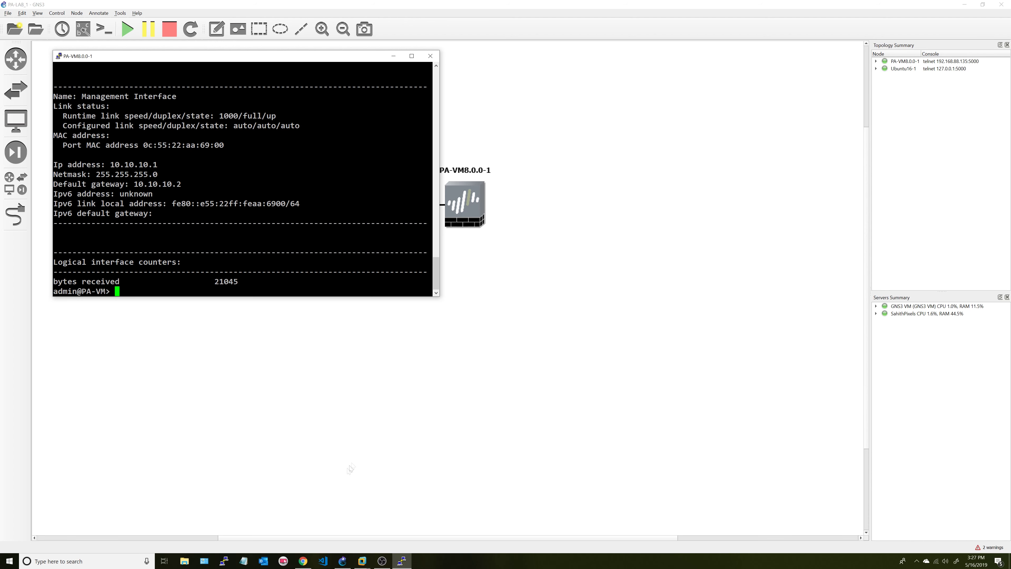
- In the Ubuntu16 VM, close Network Connections and run ifconfig in a terminal
click(362, 560)
click(400, 519)
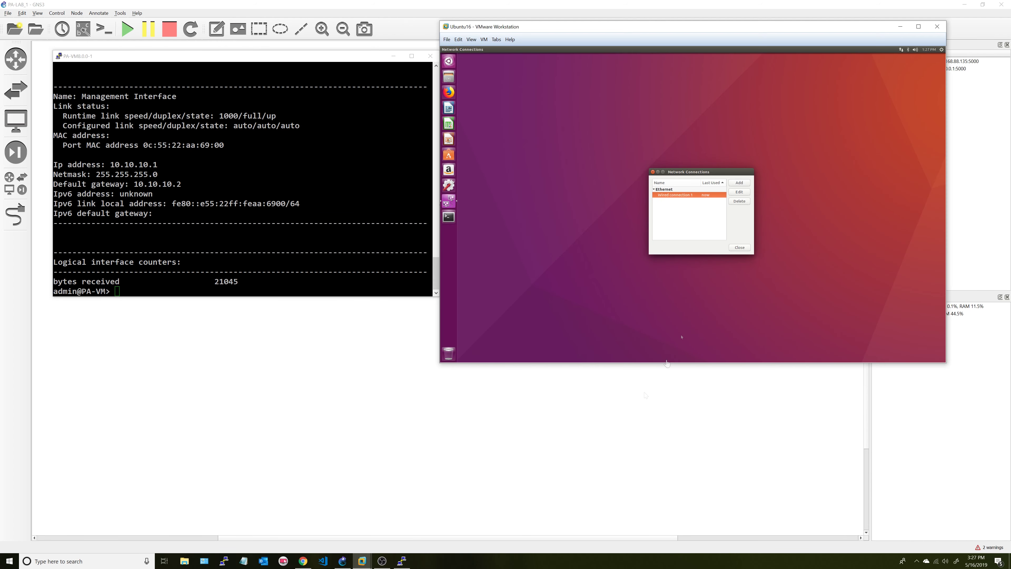
click(740, 248)
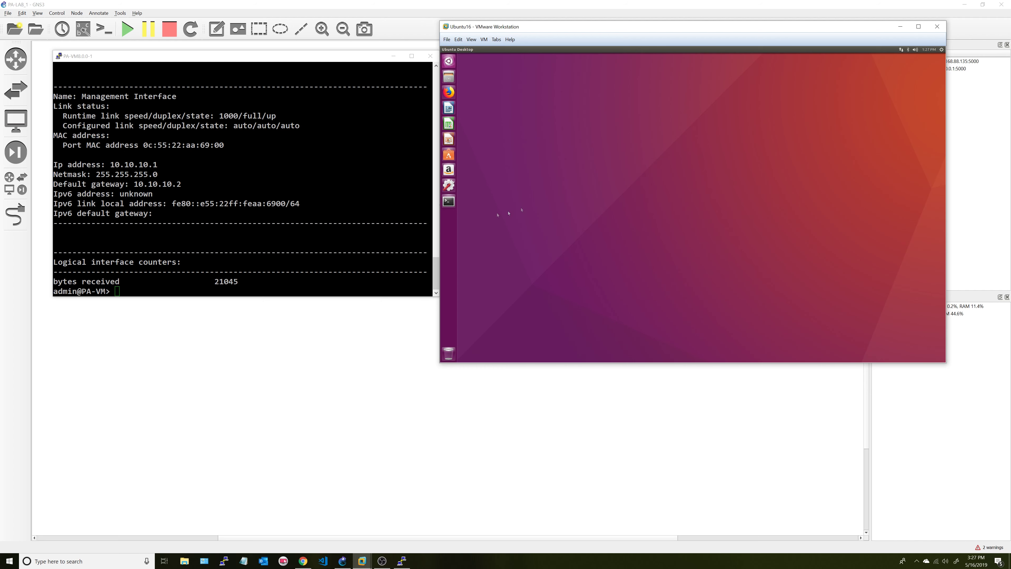
click(449, 201)
text(iff)
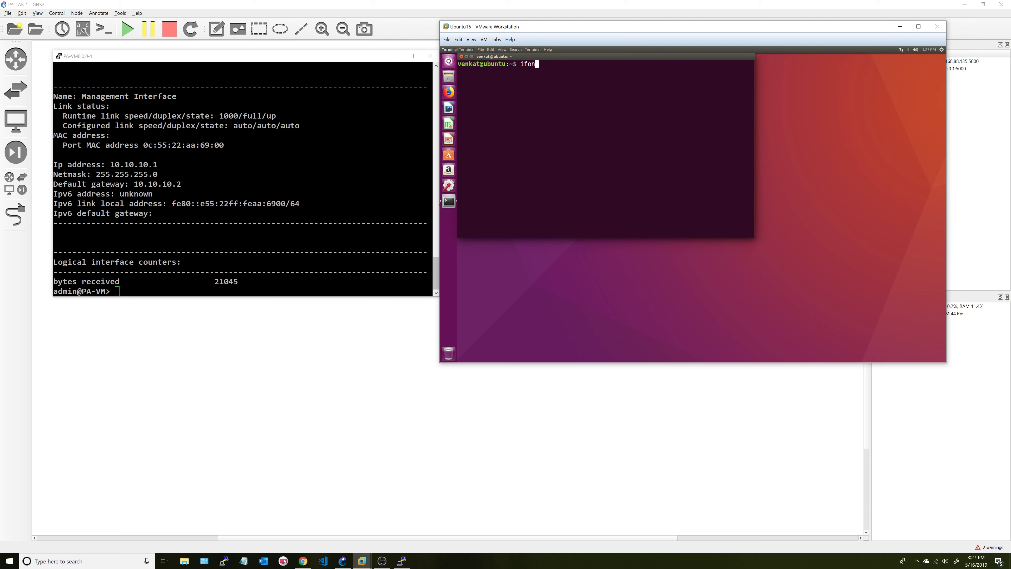
text(confi)
key(BackSpace)
key(BackSpace)
key(BackSpace)
key(BackSpace)
key(BackSpace)
key(BackSpace)
key(BackSpace)
text(fconfig)
key(Return)
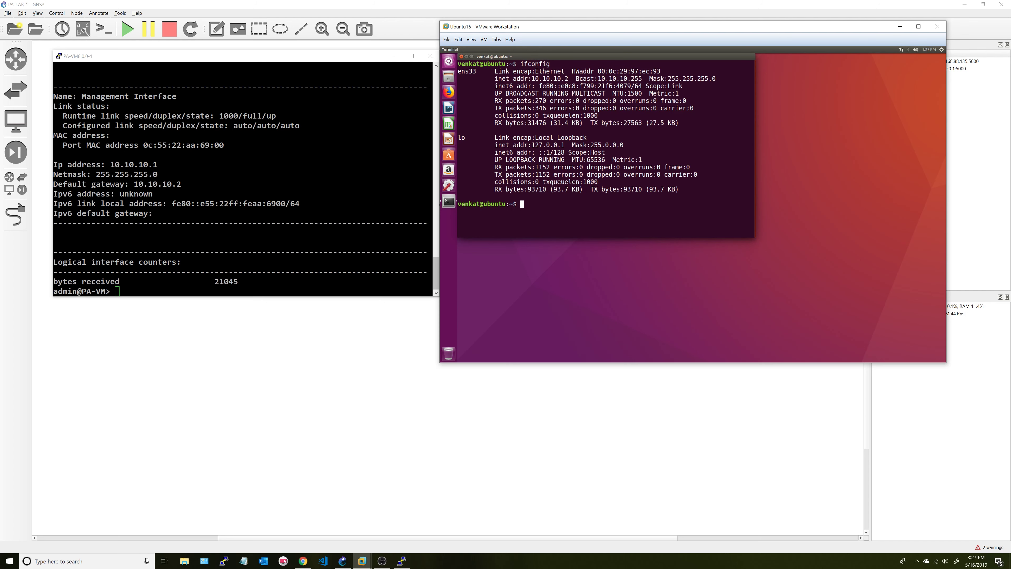
- Ping 10.10.10.2 and then the PA-VM at 10.10.10.1 from the terminal
text(ping 10.10.10.2)
key(Return)
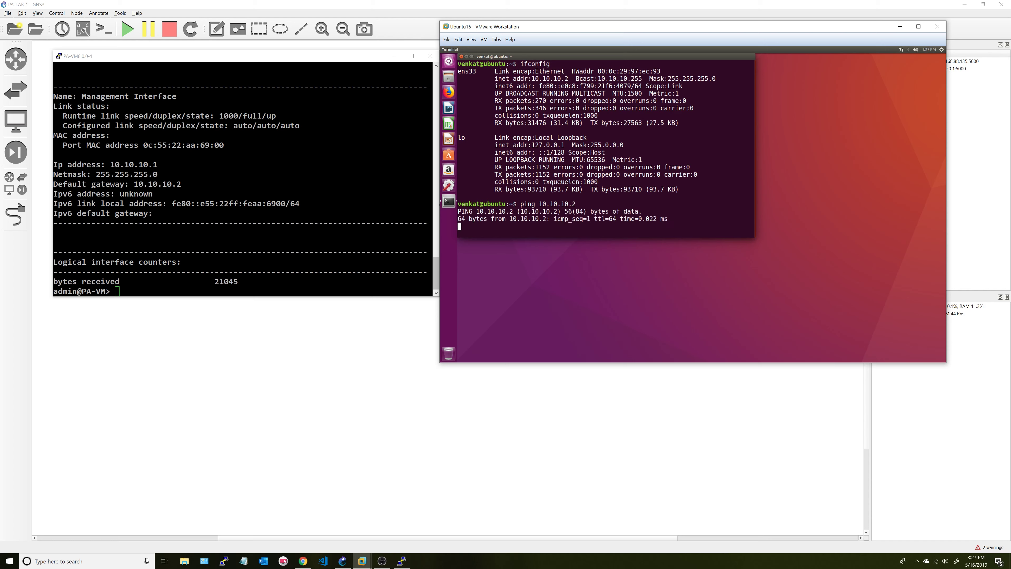
key(ctrl+c)
key(Up)
key(BackSpace)
text(10.10.10.)
key(Return)
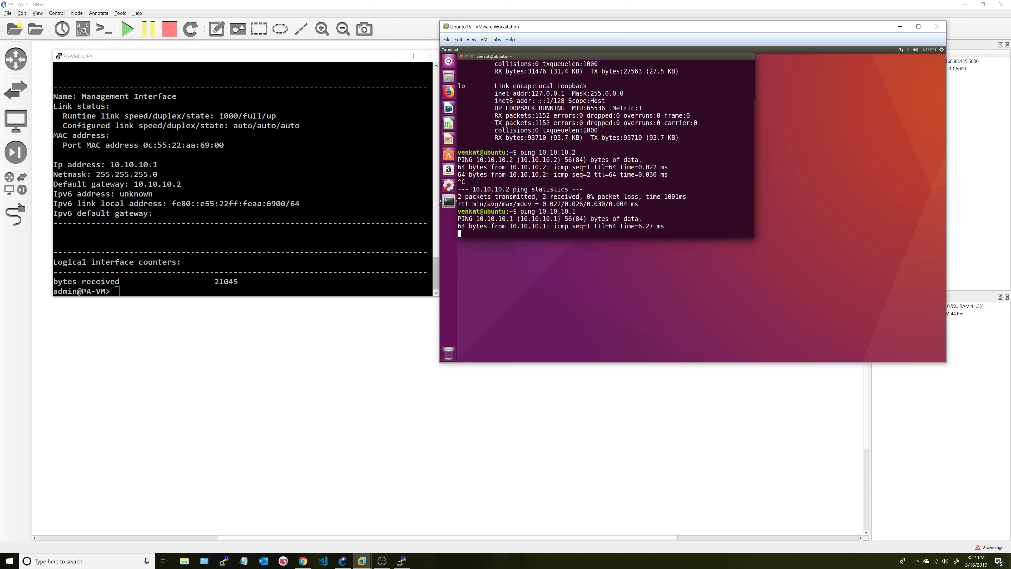
key(ctrl+c)
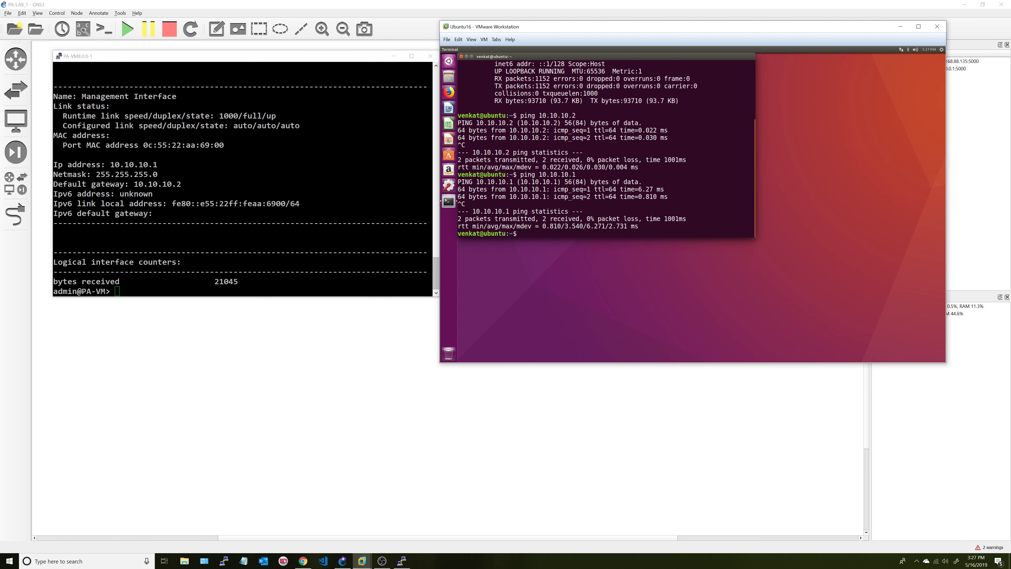
- Close the terminal, maximize the Ubuntu16 VM, and launch Firefox
click(461, 57)
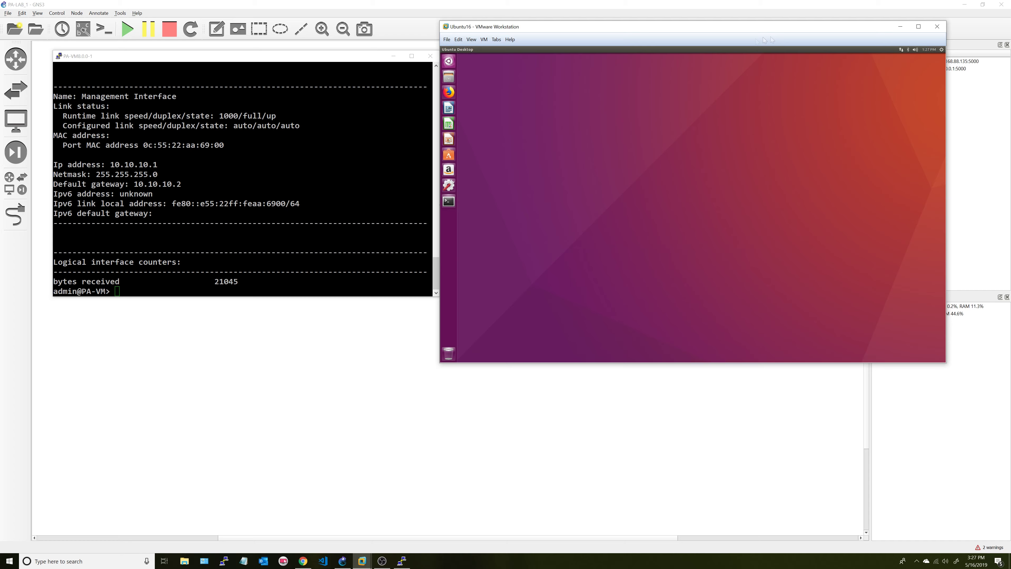
click(918, 26)
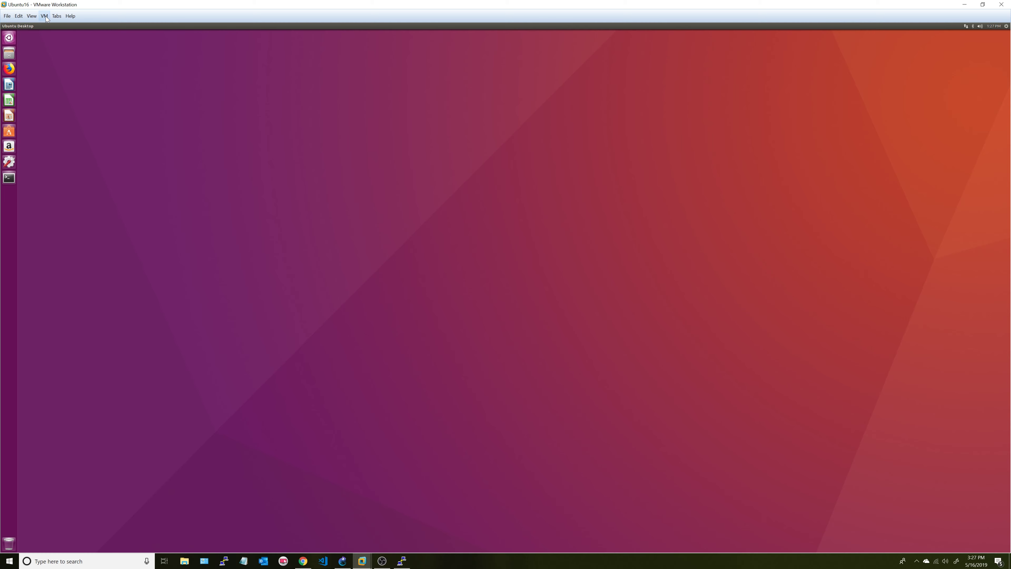
click(12, 71)
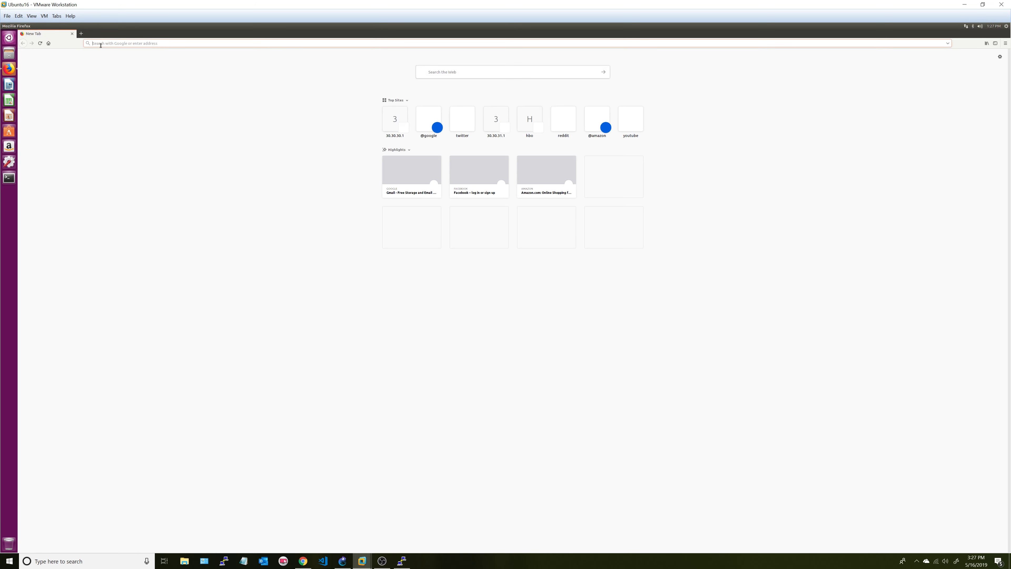
text(https://)
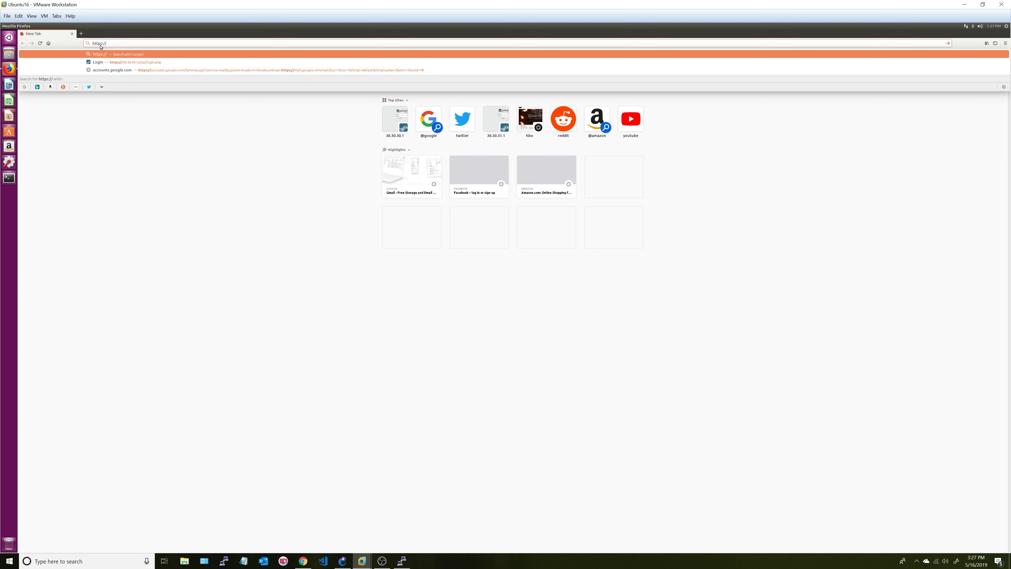
text(10.10.10.)
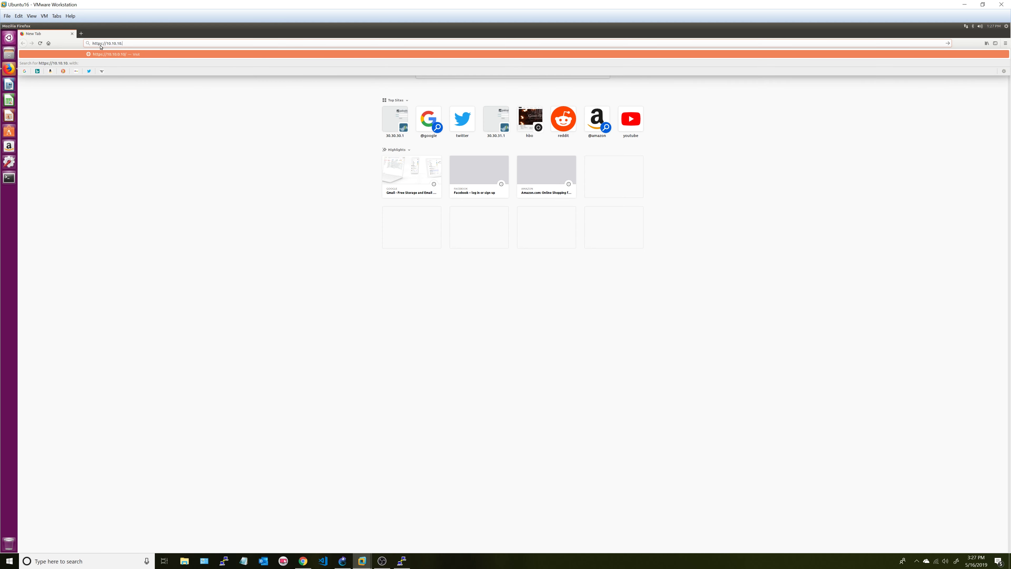
text(1)
key(Return)
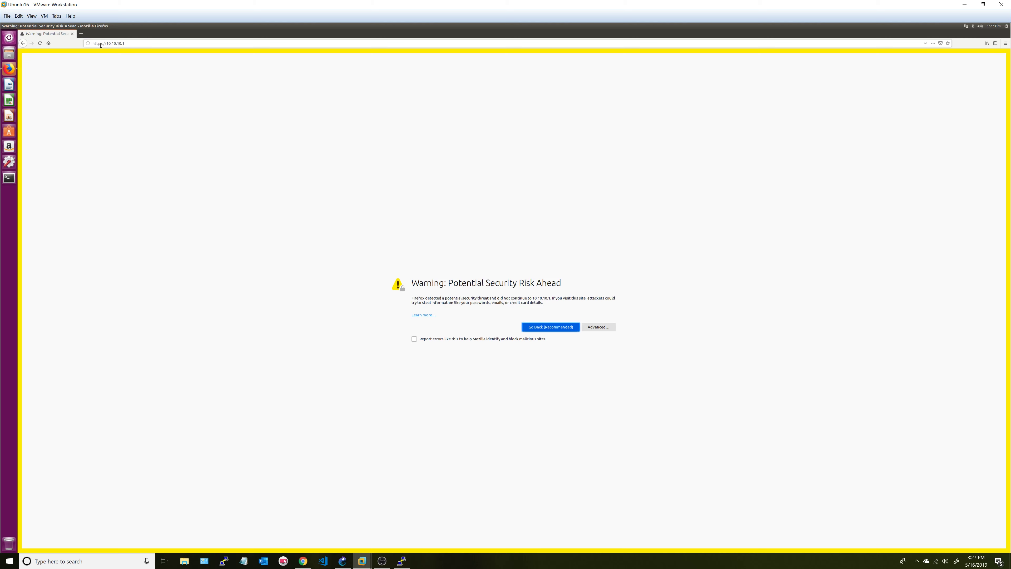
click(598, 330)
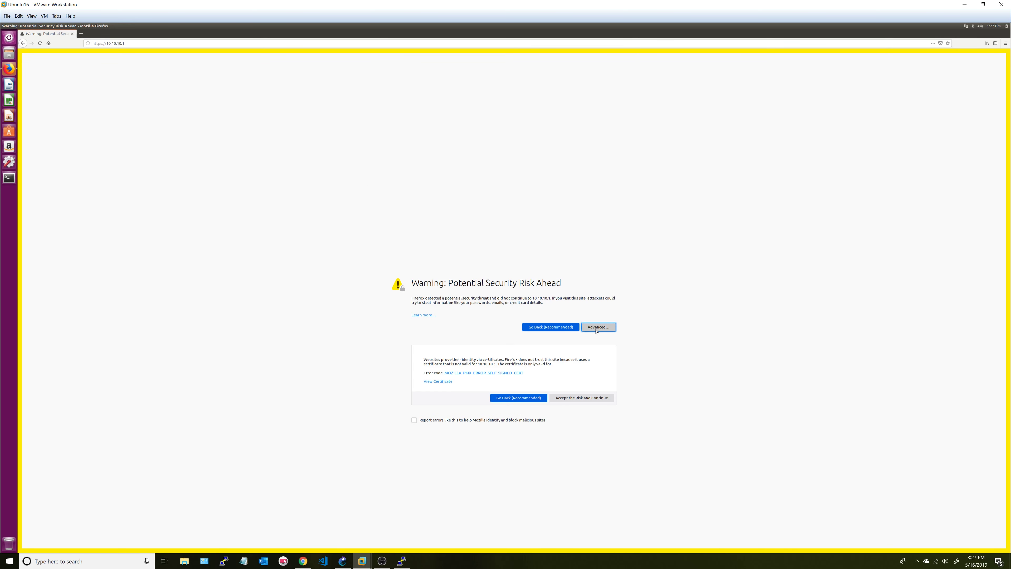
click(516, 399)
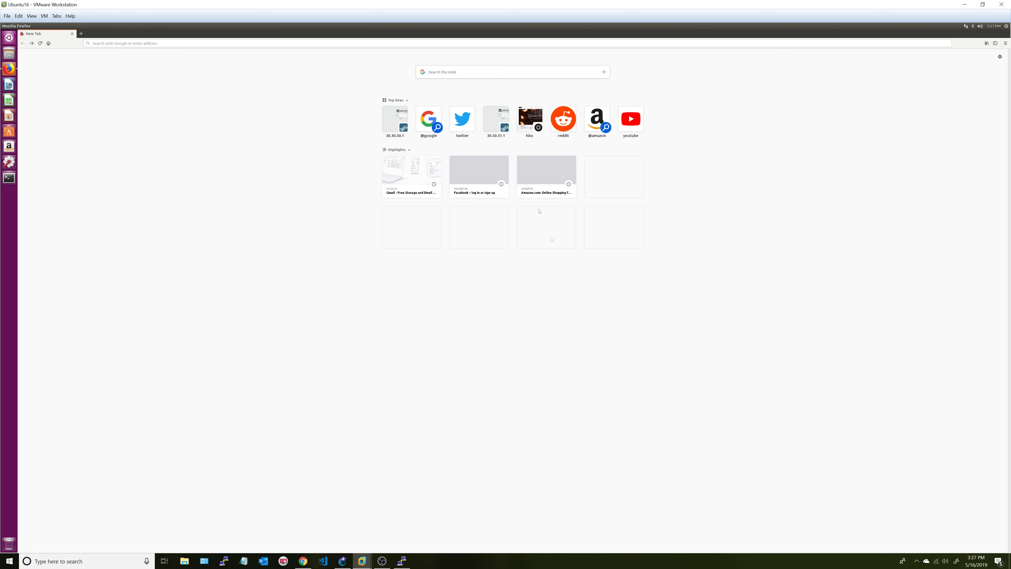
click(32, 43)
click(595, 328)
click(571, 400)
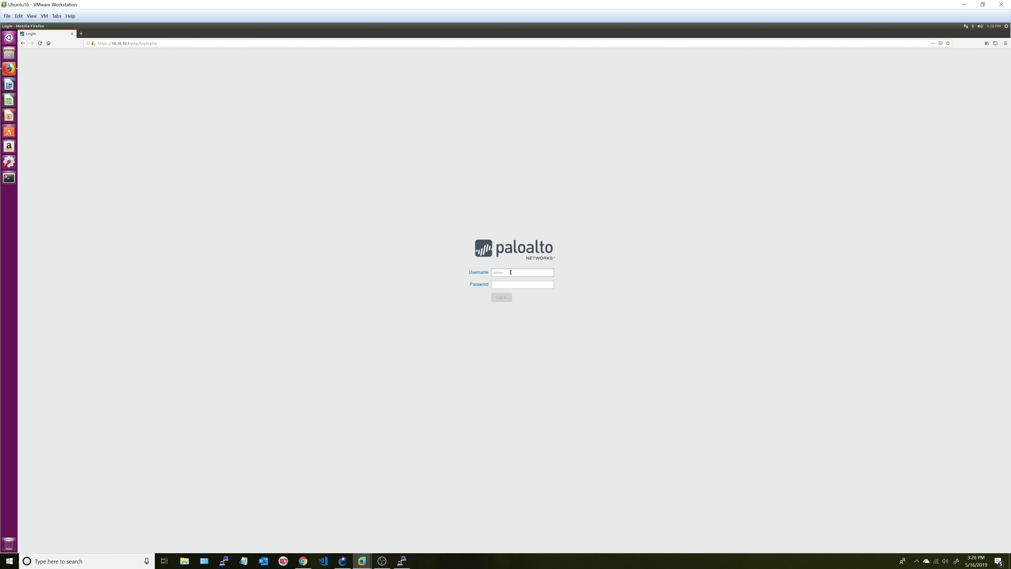
- Sign in to PAN-OS as admin and acknowledge the default-credentials warning
text(admi)
key(Return)
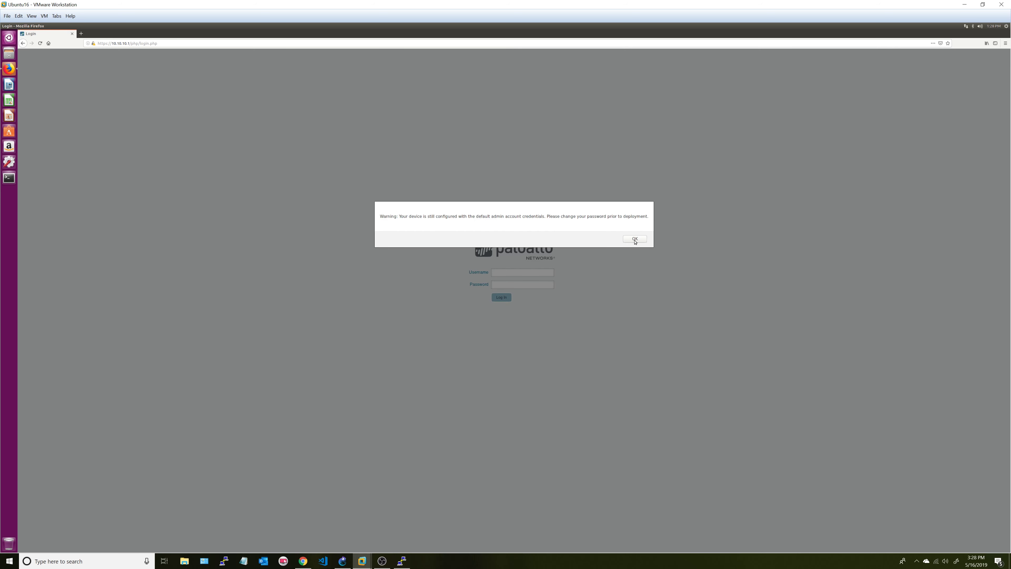
click(635, 239)
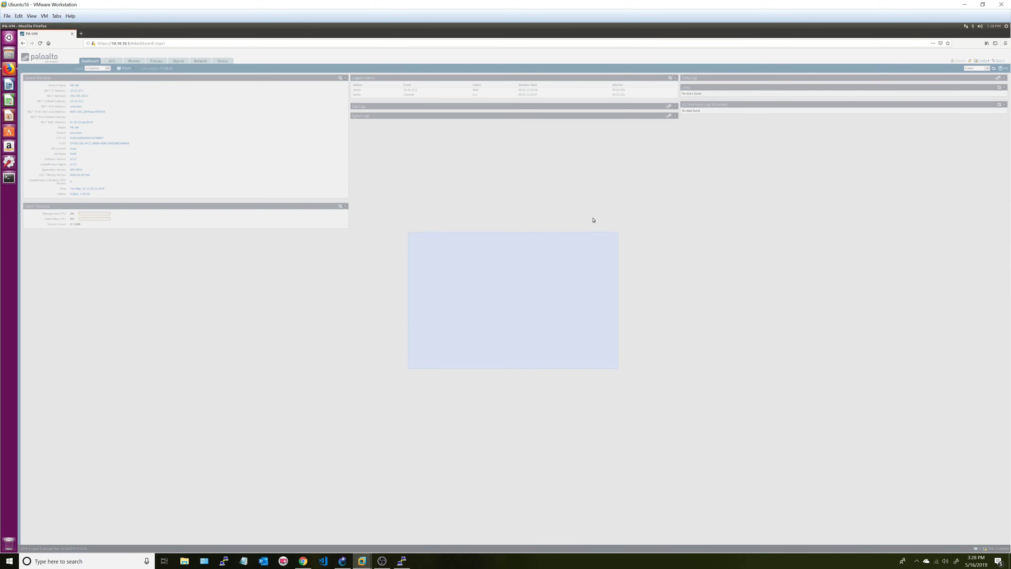
- Close the Welcome dialog and zoom the dashboard in twice
click(605, 363)
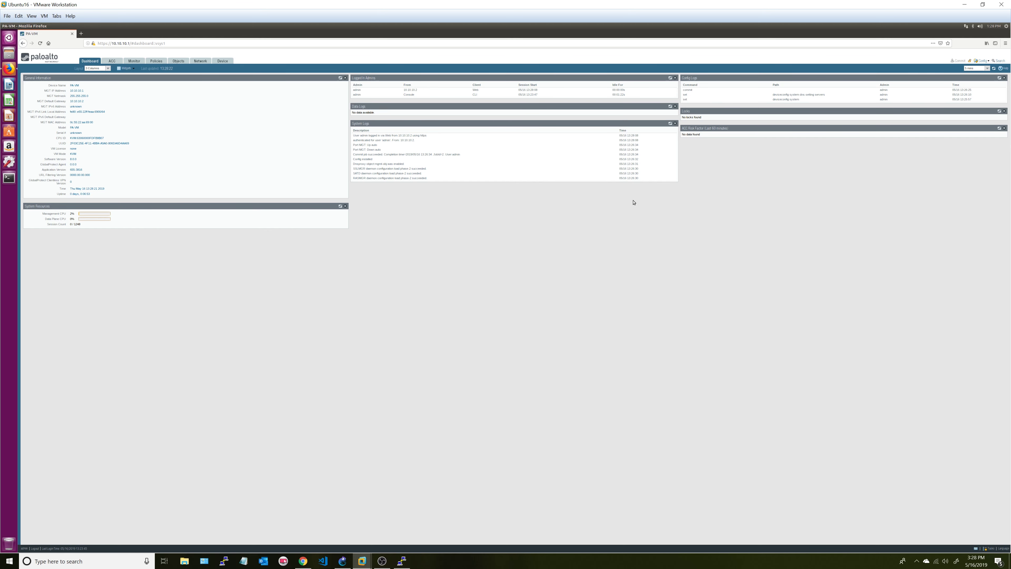
key(ctrl+plus)
key(ctrl+plus)
key(ctrl+plus)
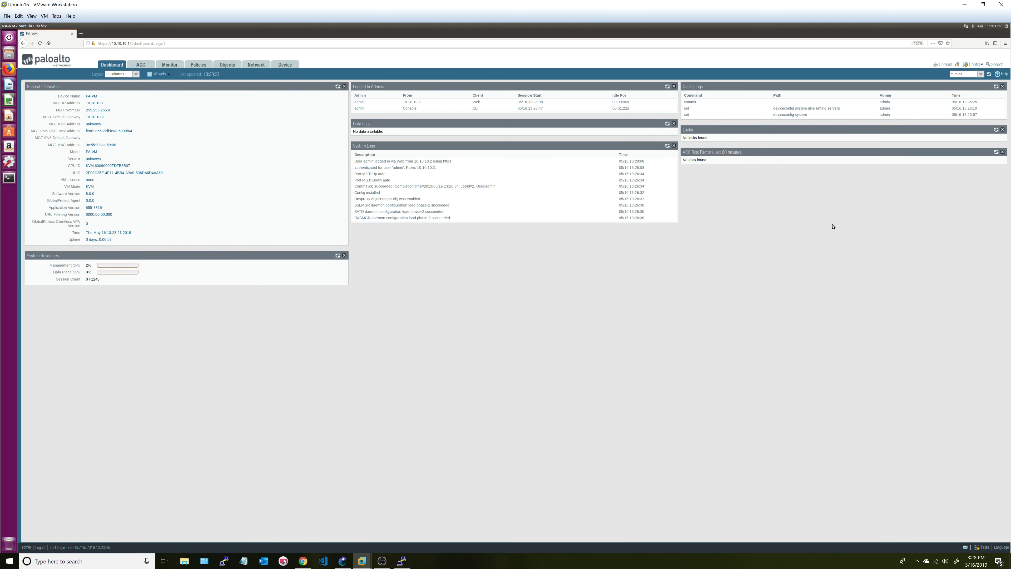
key(ctrl+plus)
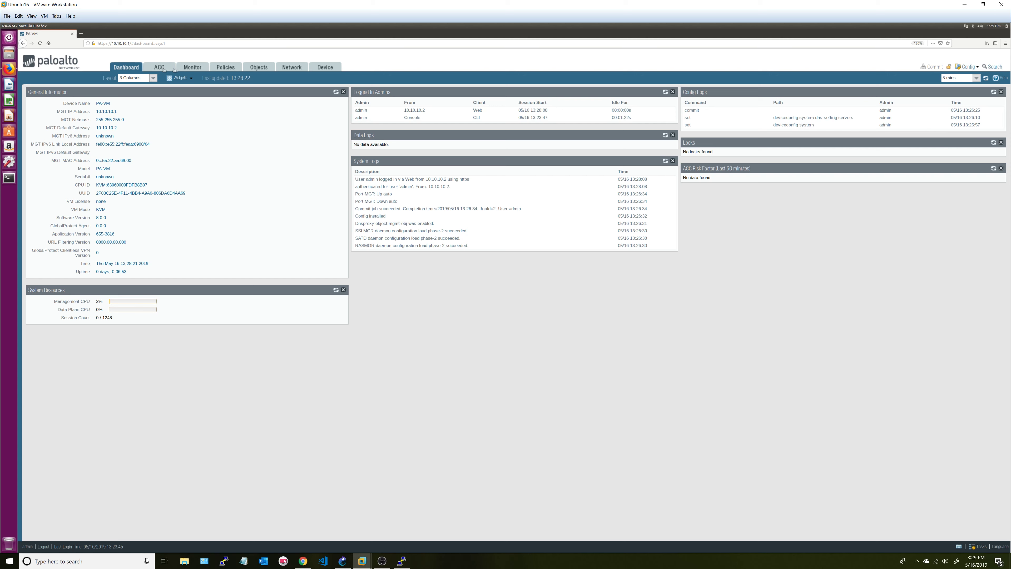
- Go to Network > Interfaces > Ethernet, briefly open ethernet1/1, then cancel back to the list
click(292, 68)
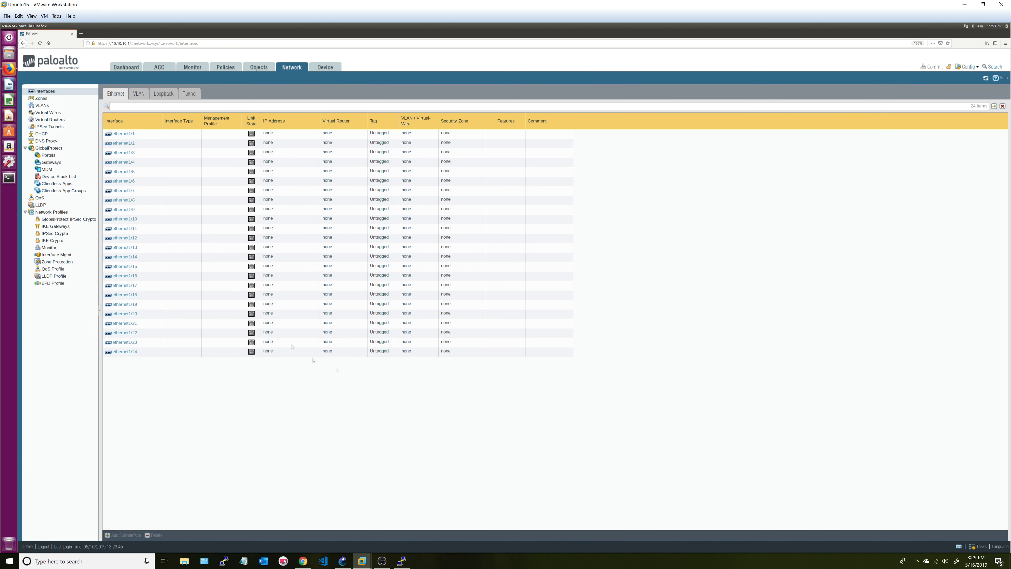
key(ctrl+plus)
key(ctrl+plus)
key(ctrl+plus)
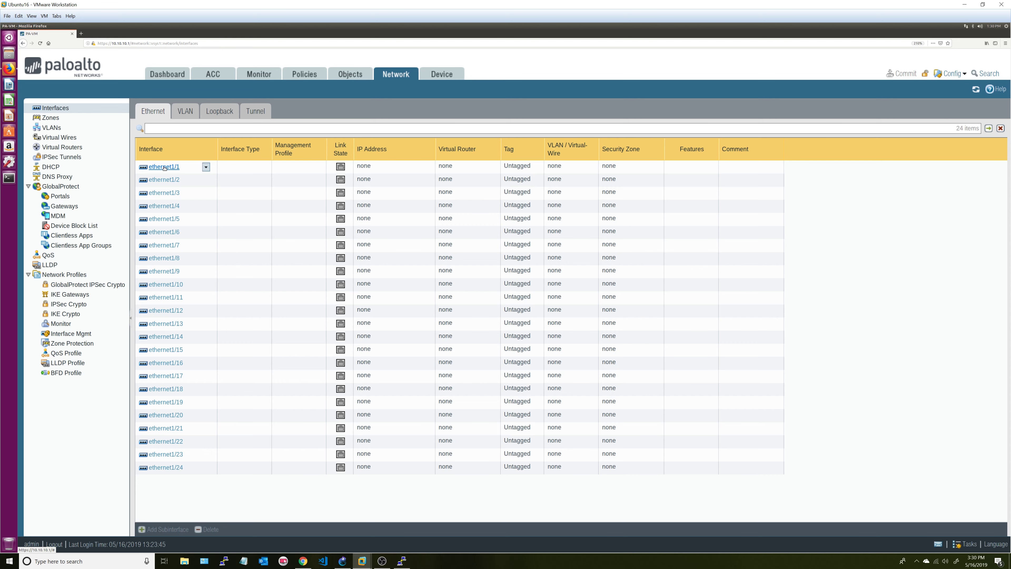
click(164, 168)
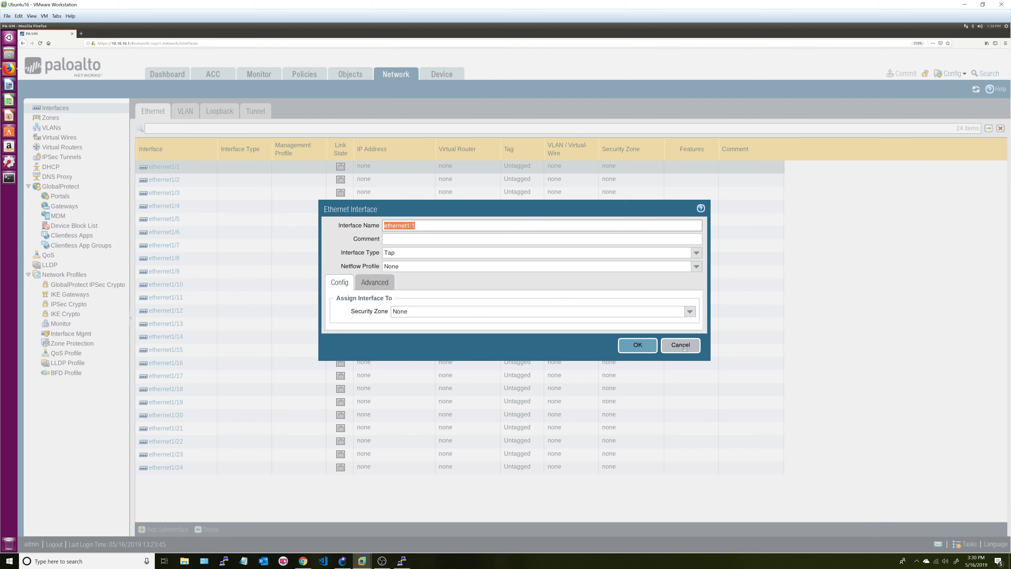
click(681, 346)
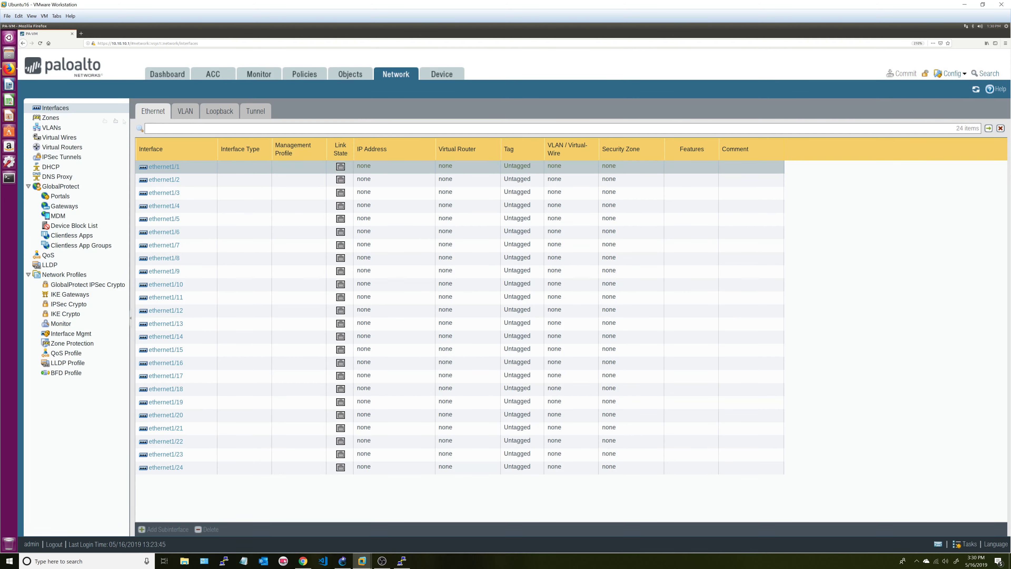
click(168, 117)
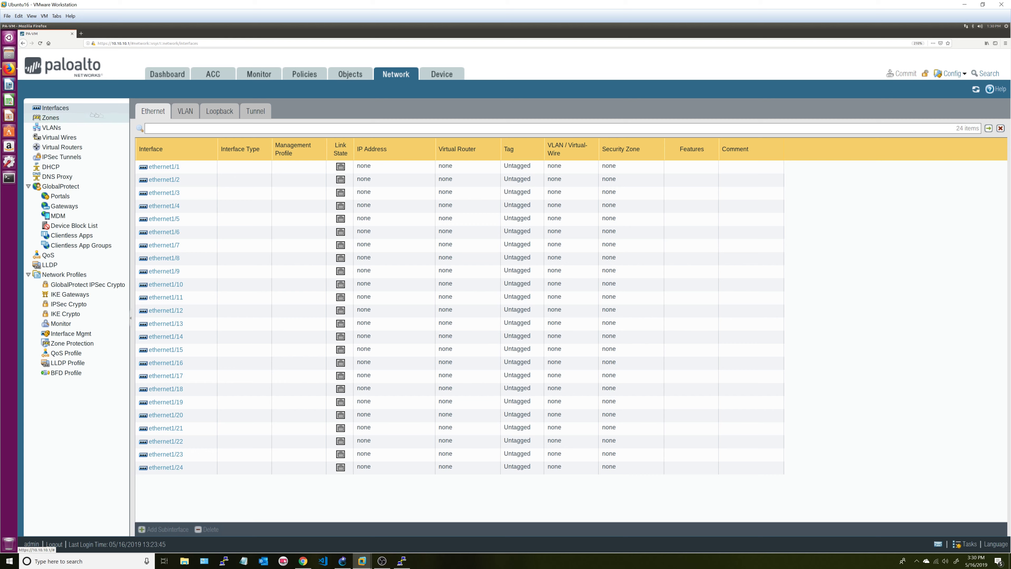
- Look through the VLAN, Loopback and Tunnel lists, then open ethernet1/1's Ethernet Interface dialog
click(51, 108)
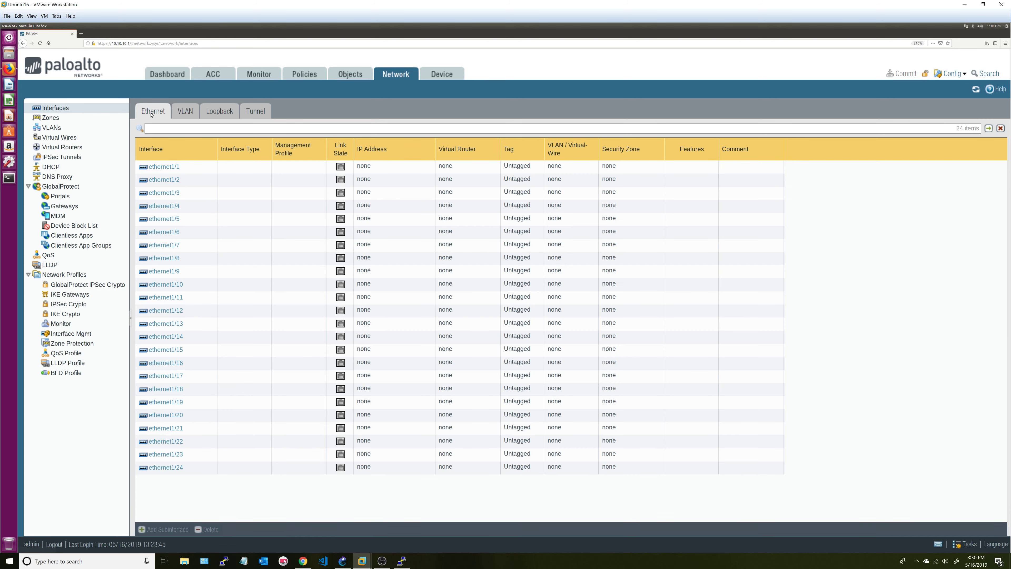
click(185, 113)
click(219, 111)
click(255, 112)
click(153, 111)
click(155, 167)
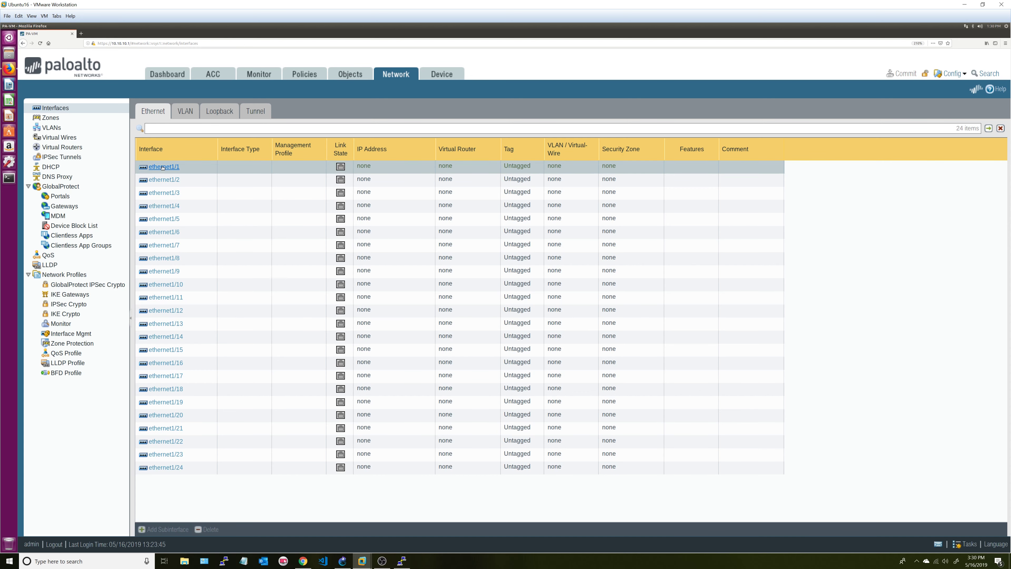
click(160, 167)
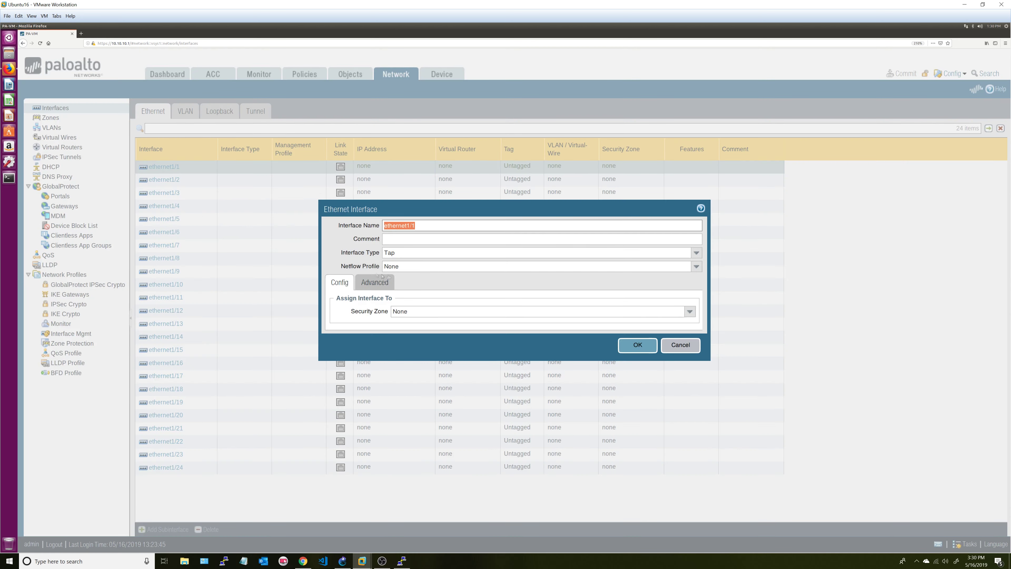
- Make ethernet1/1 a Layer3 interface on virtual router default in a newly created OutSide zone
click(696, 252)
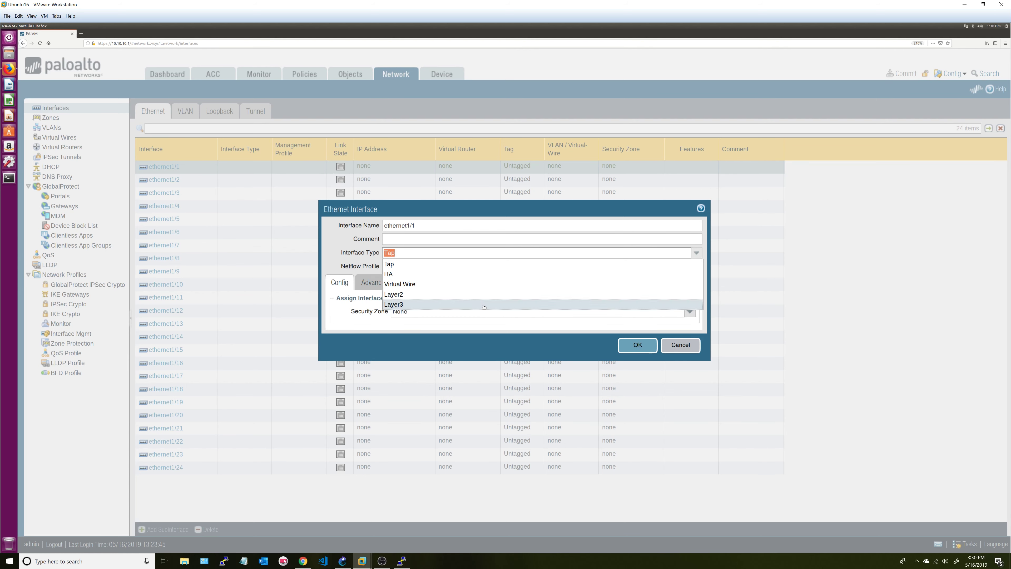
click(483, 305)
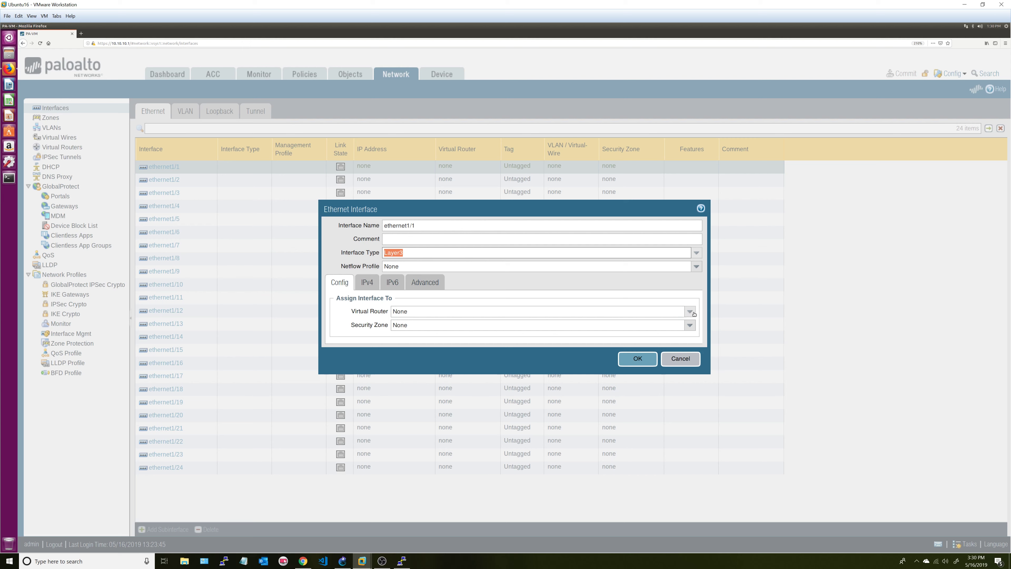
click(692, 313)
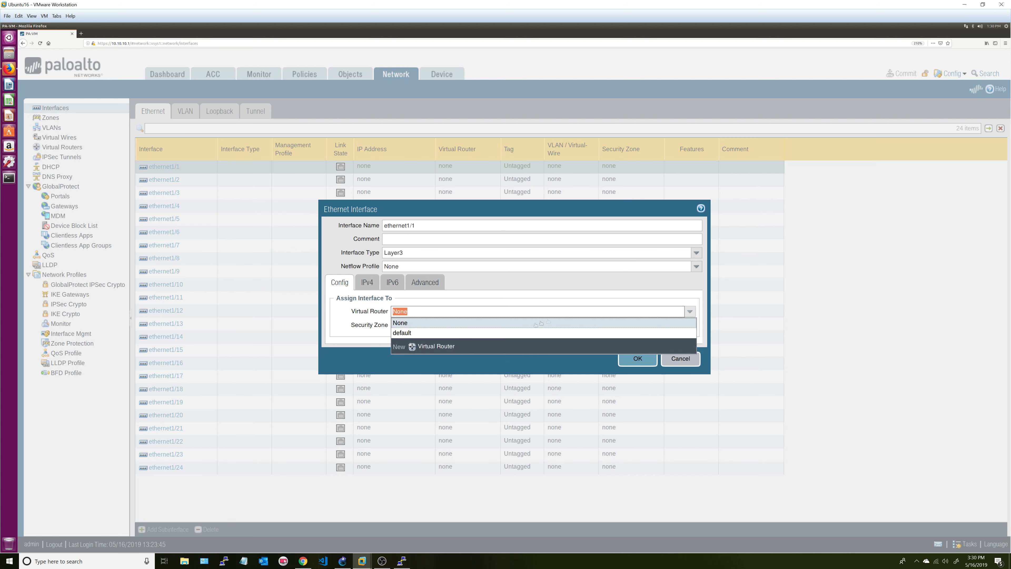
click(450, 333)
click(689, 325)
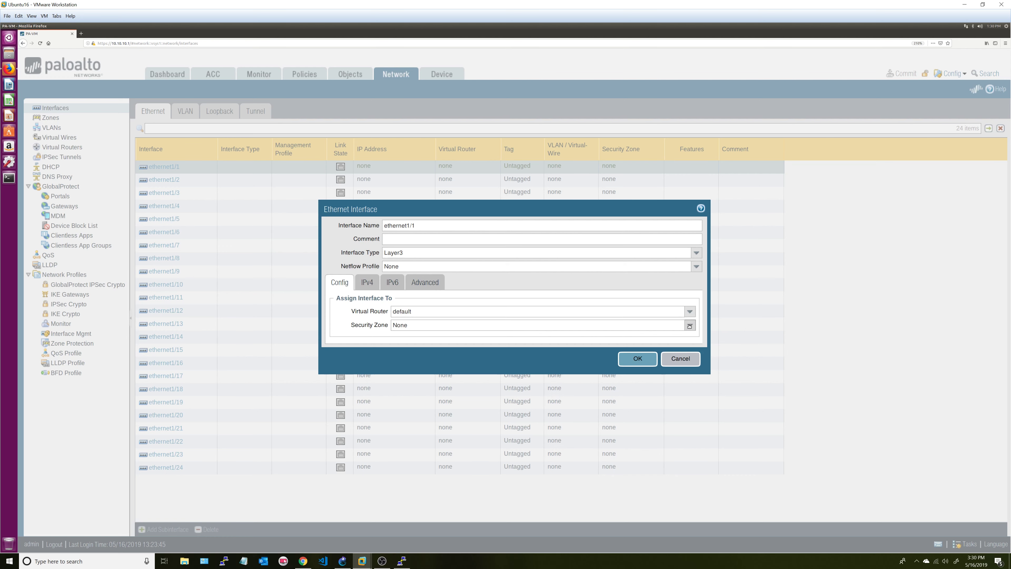
click(436, 351)
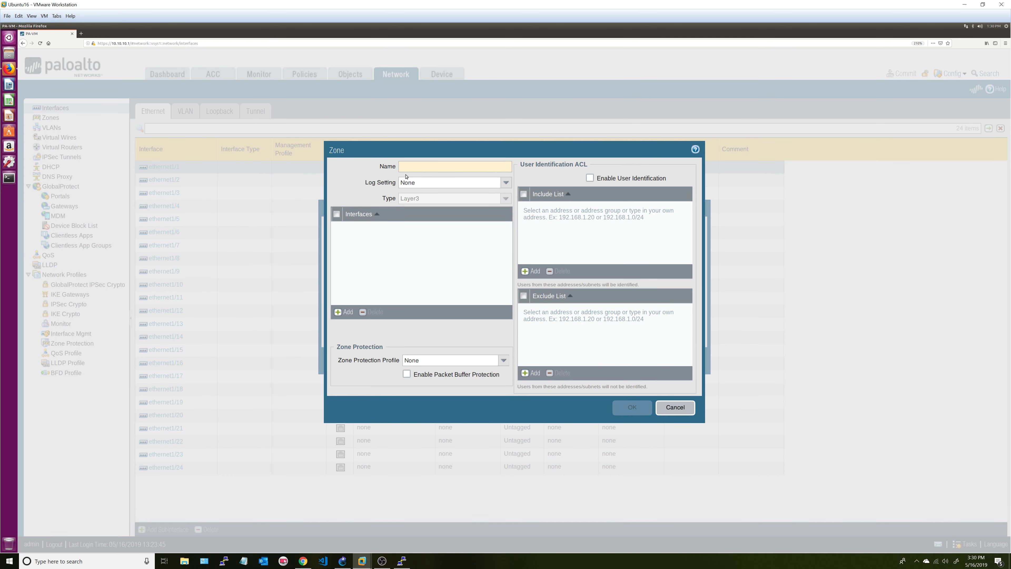
text(OutSide)
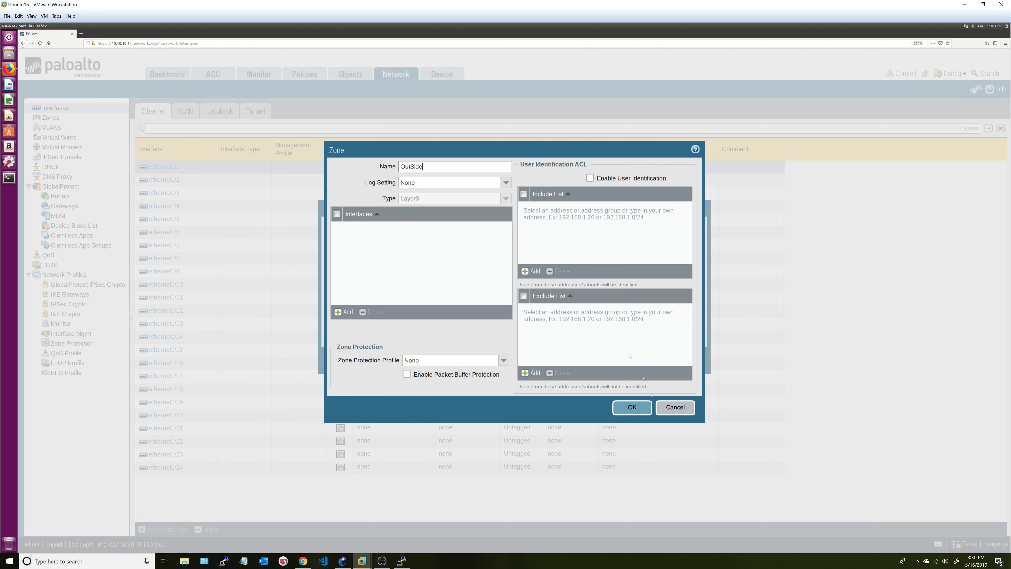
click(629, 407)
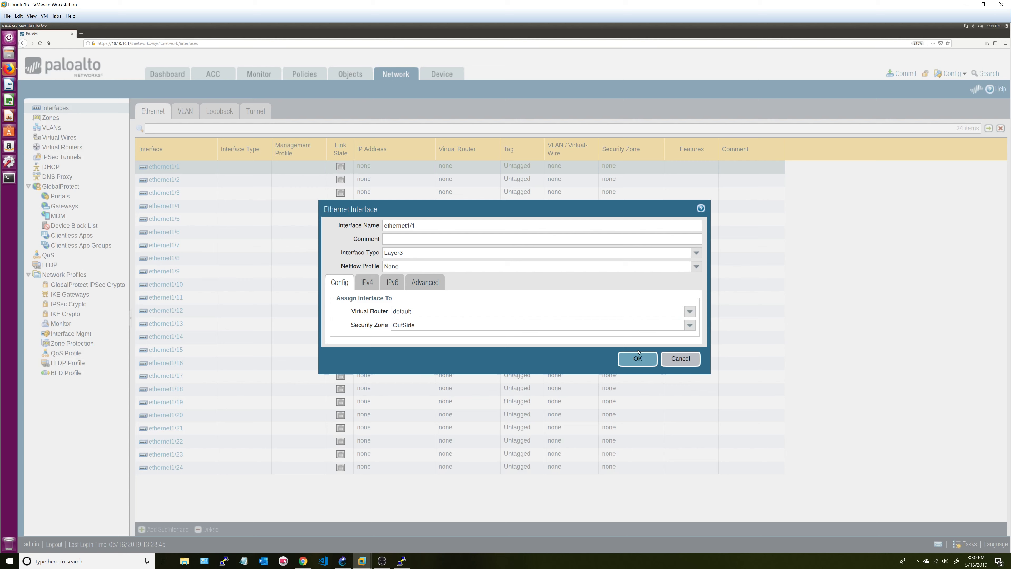
- Add the static IPv4 address 192.168.122.100/24 to ethernet1/1
click(365, 282)
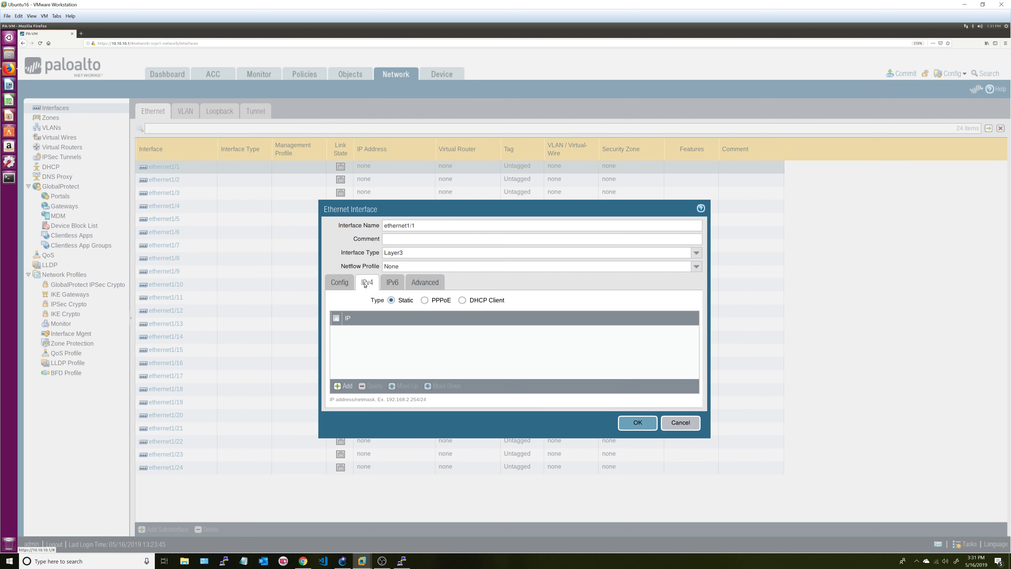
click(344, 386)
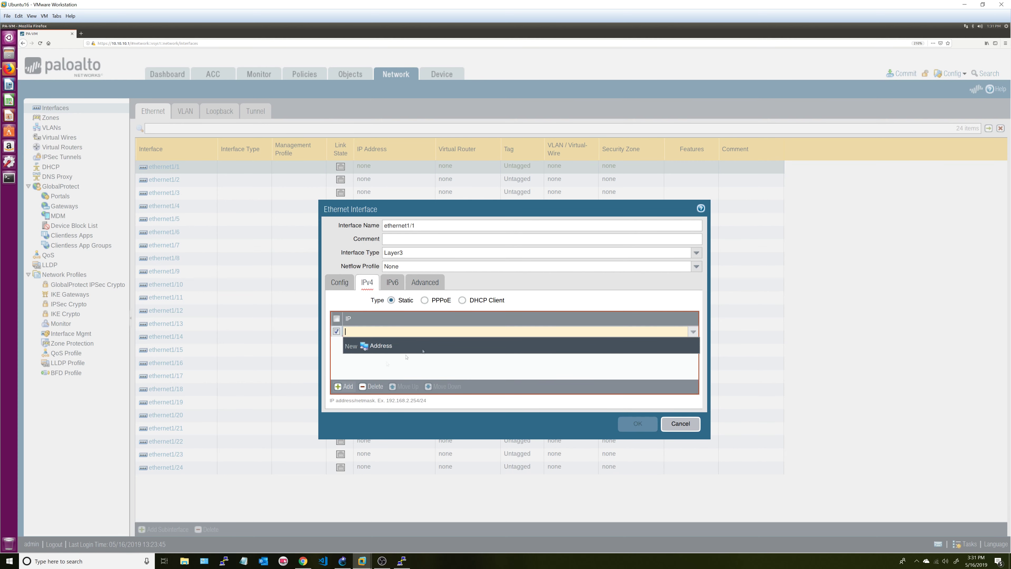
mouse_move(388, 332)
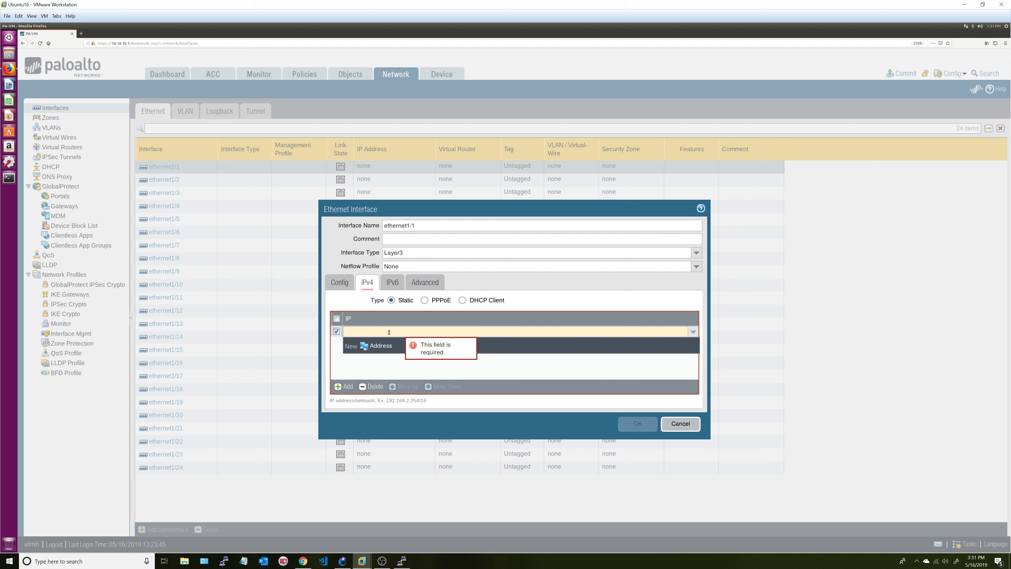
text(192.)
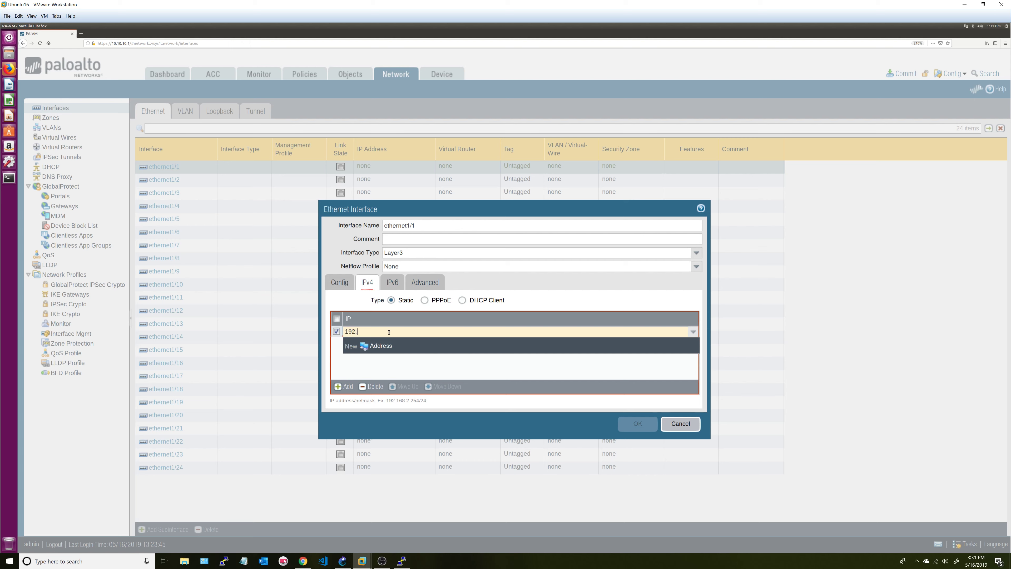
text(168.122.1)
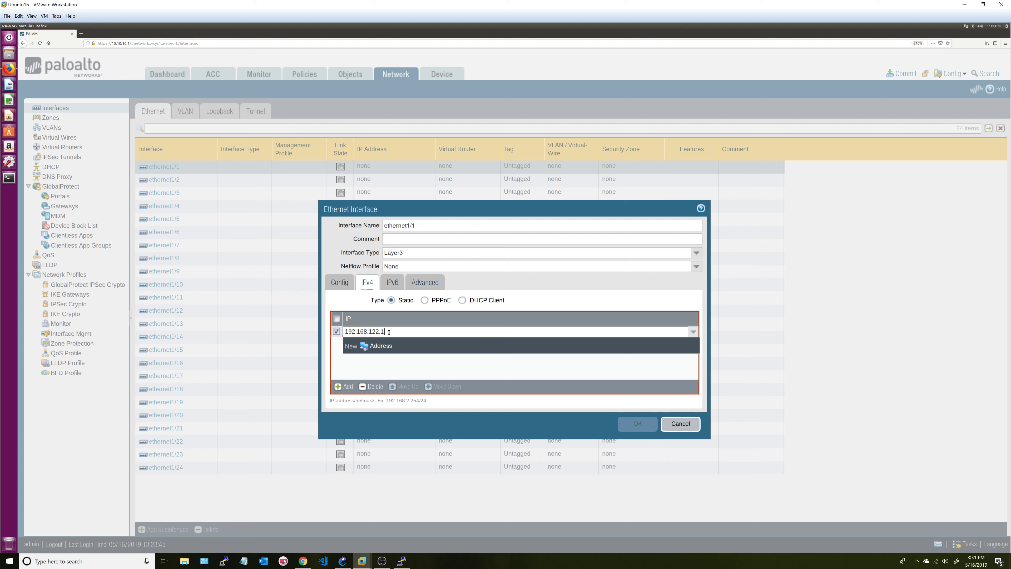
text(00/24)
click(423, 367)
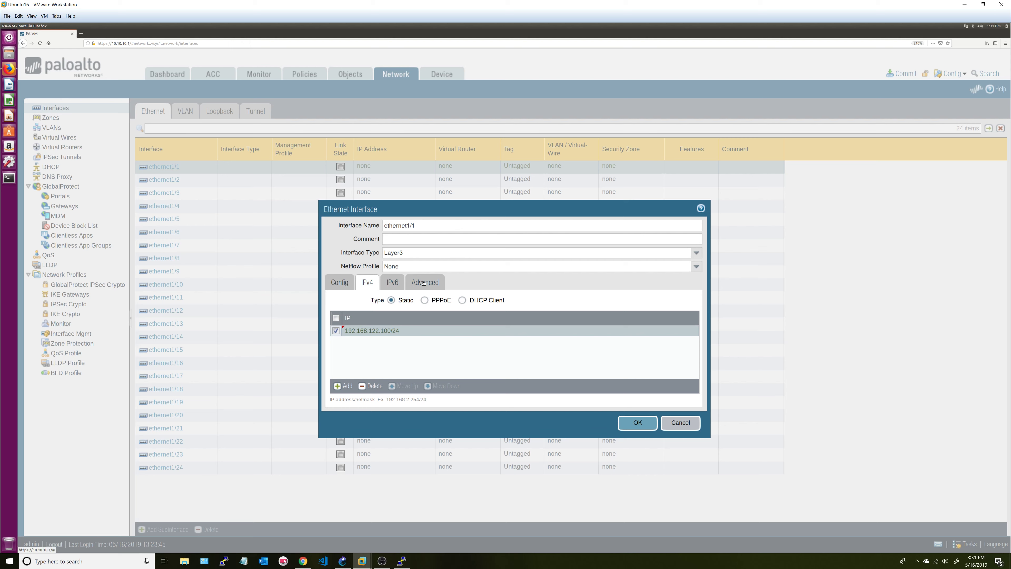
click(423, 283)
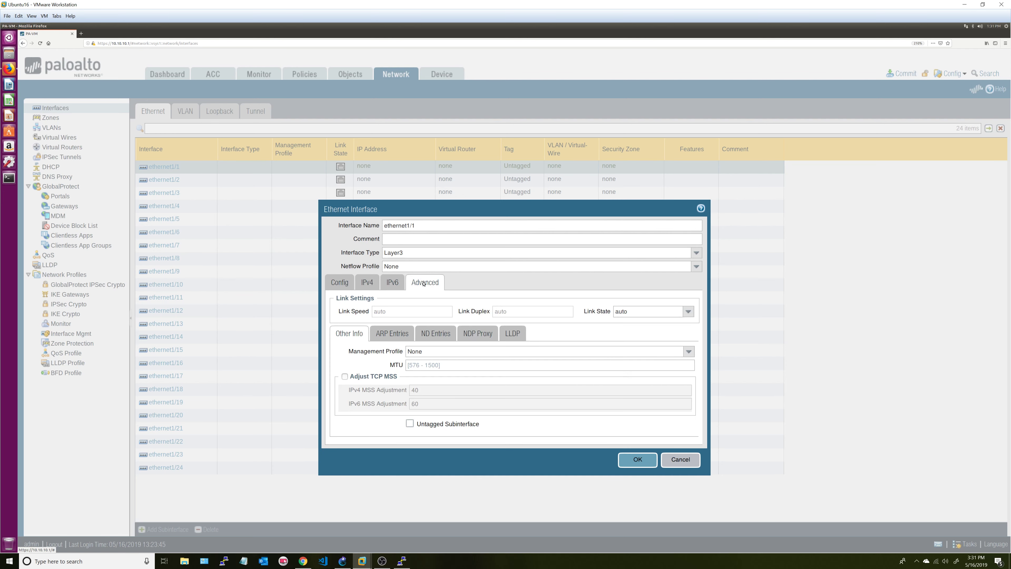
- Recheck virtual router default, try DHCP Client and revert to Static, then save ethernet1/1
click(341, 284)
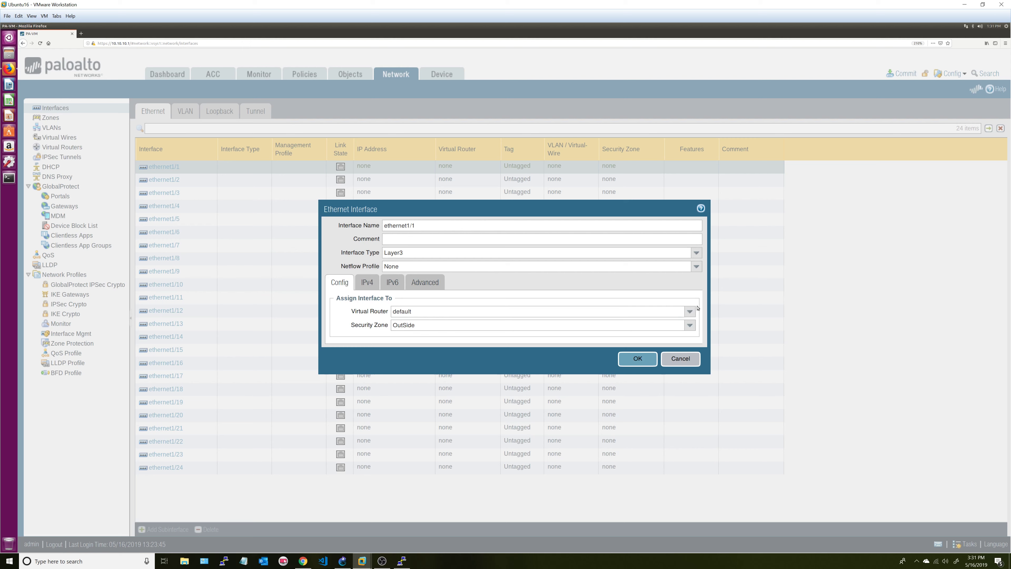
click(695, 313)
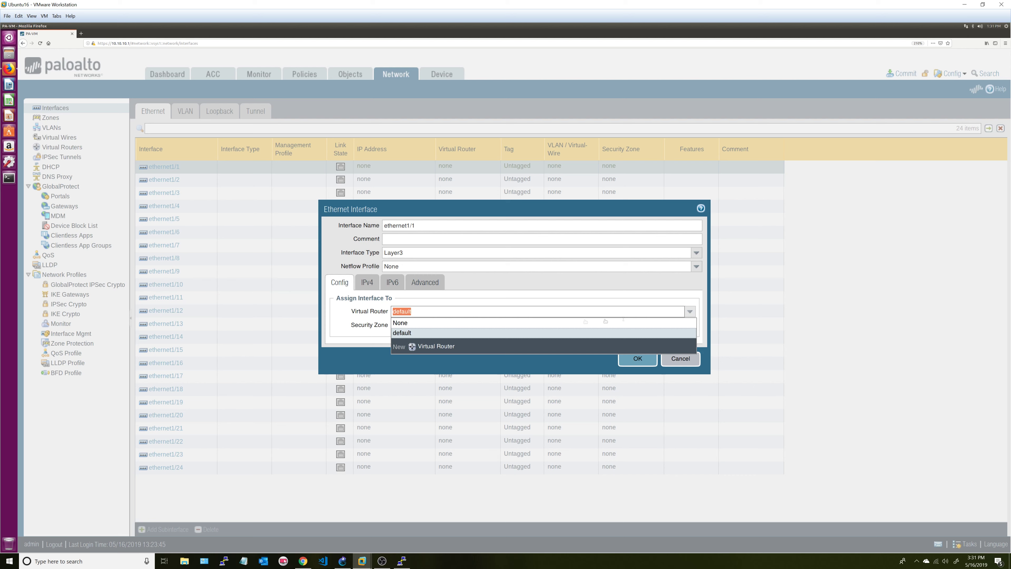
click(414, 333)
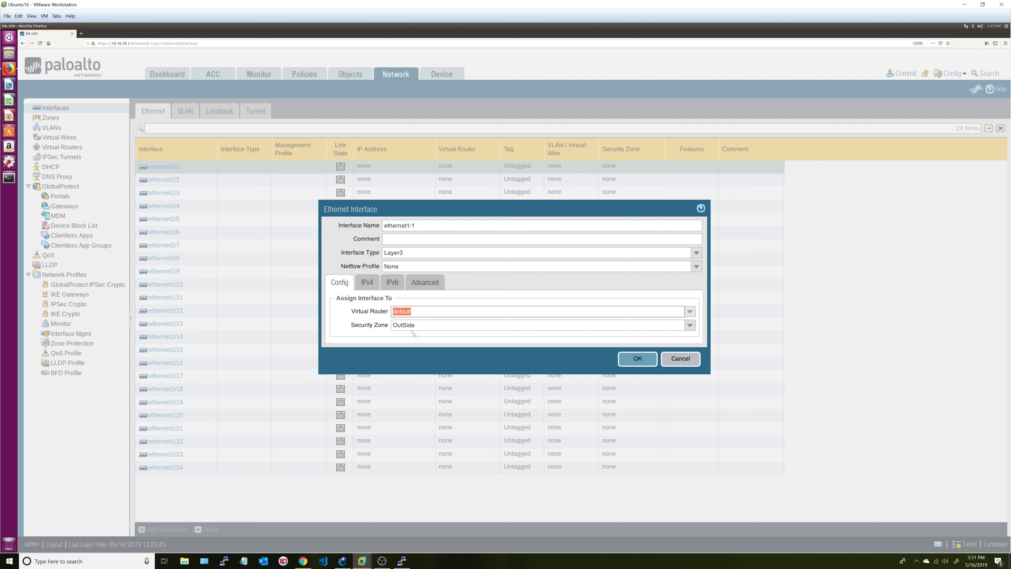
click(411, 286)
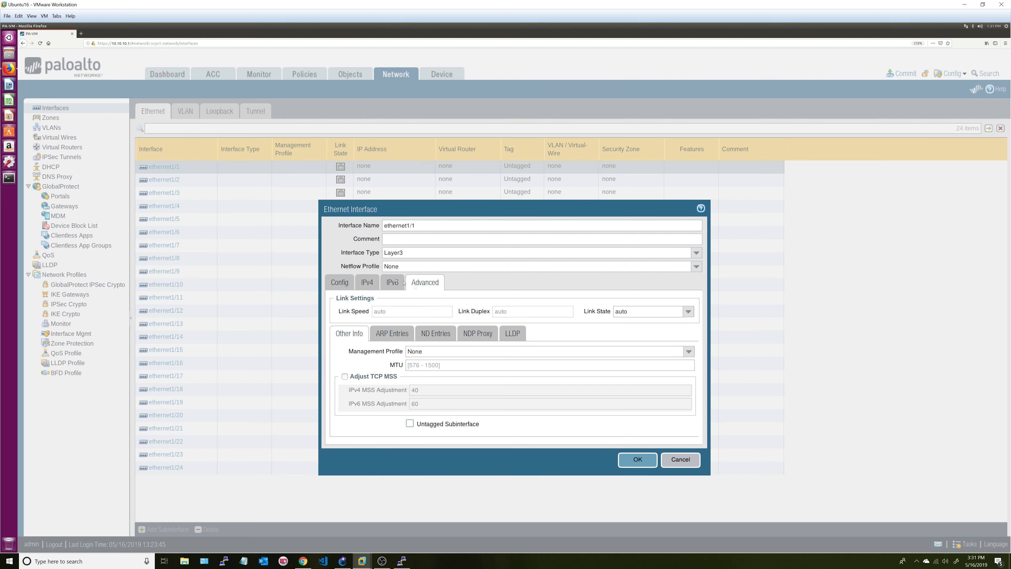
click(367, 283)
click(477, 301)
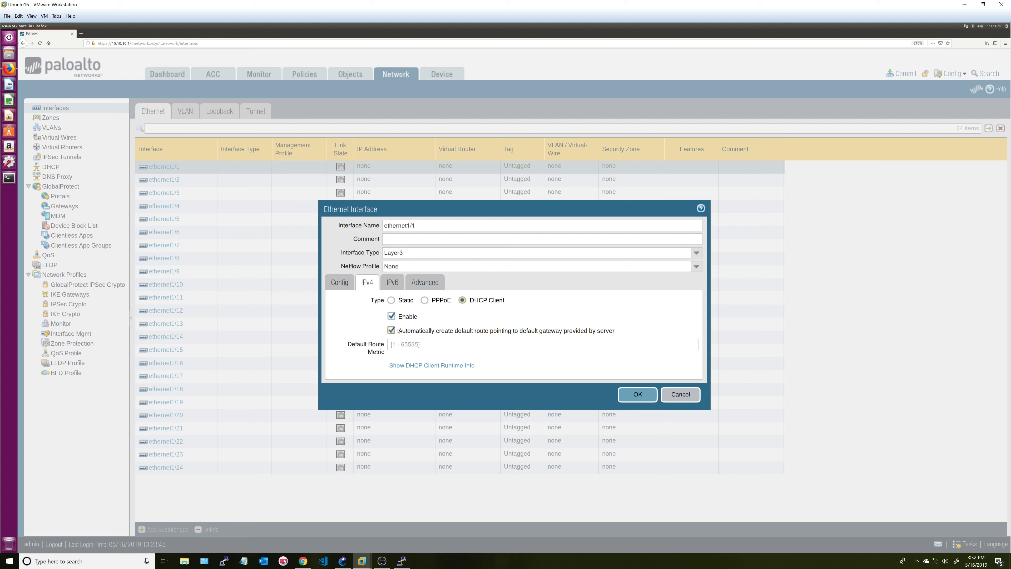
click(391, 330)
click(391, 331)
click(391, 301)
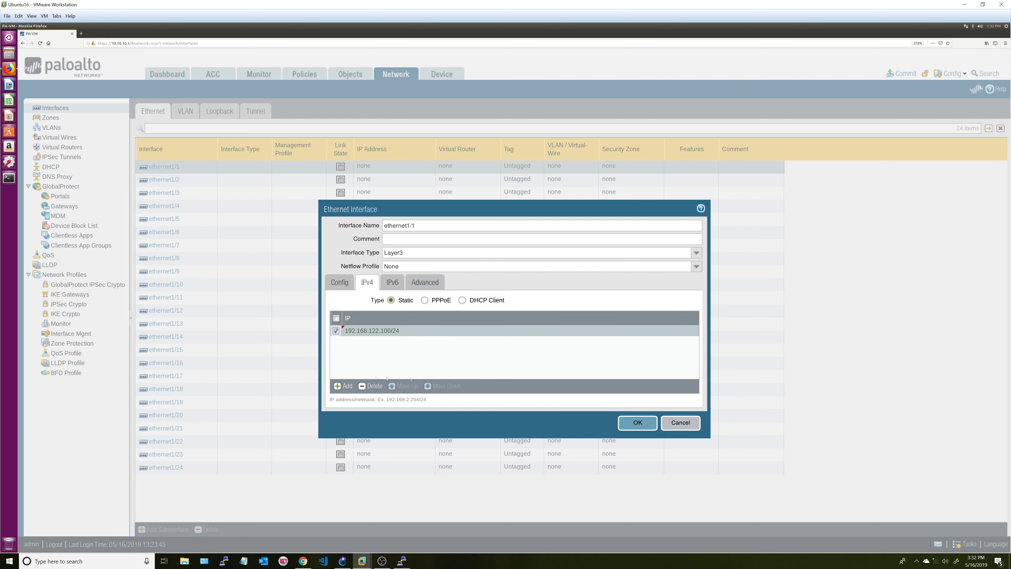
click(637, 422)
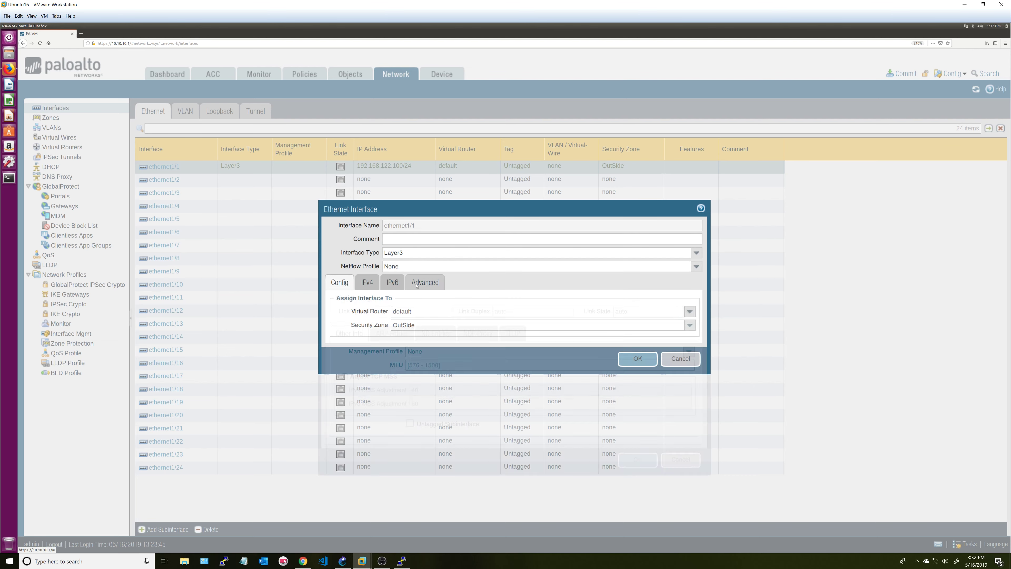
- Reopen ethernet1/1 and review its Config, IPv4 and IPv6 tabs, ending on Advanced
click(417, 285)
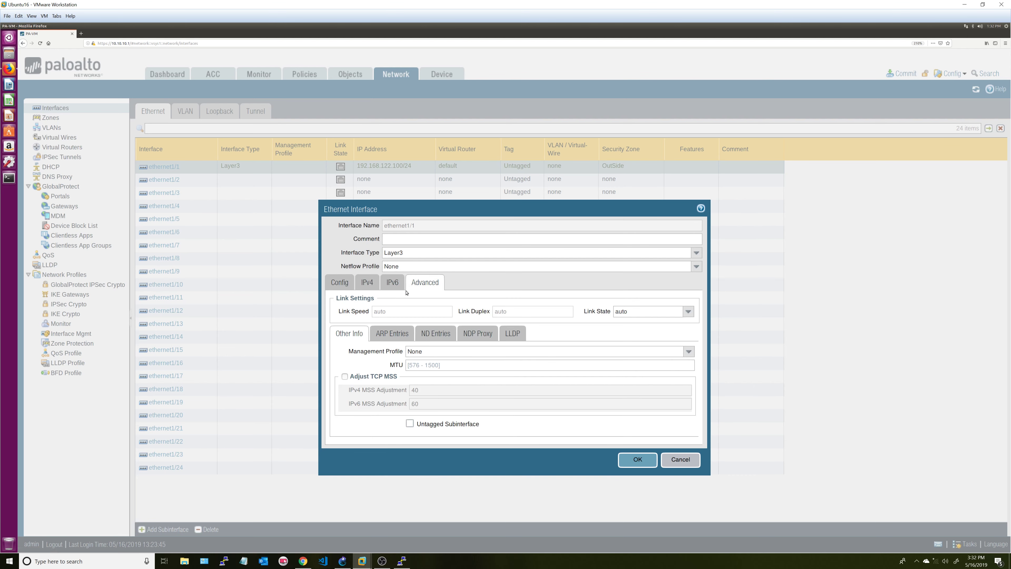
click(339, 283)
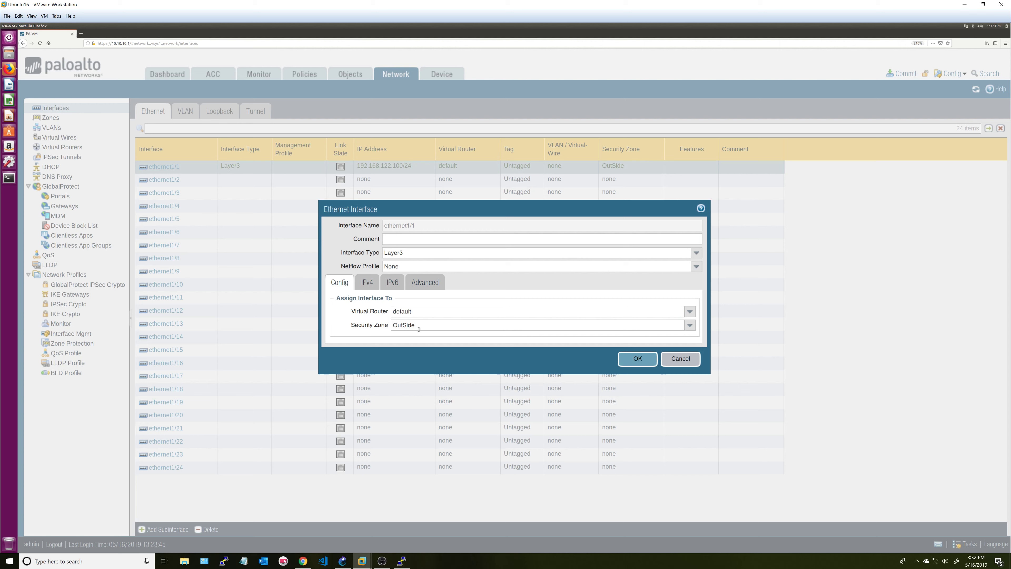
click(366, 281)
click(393, 282)
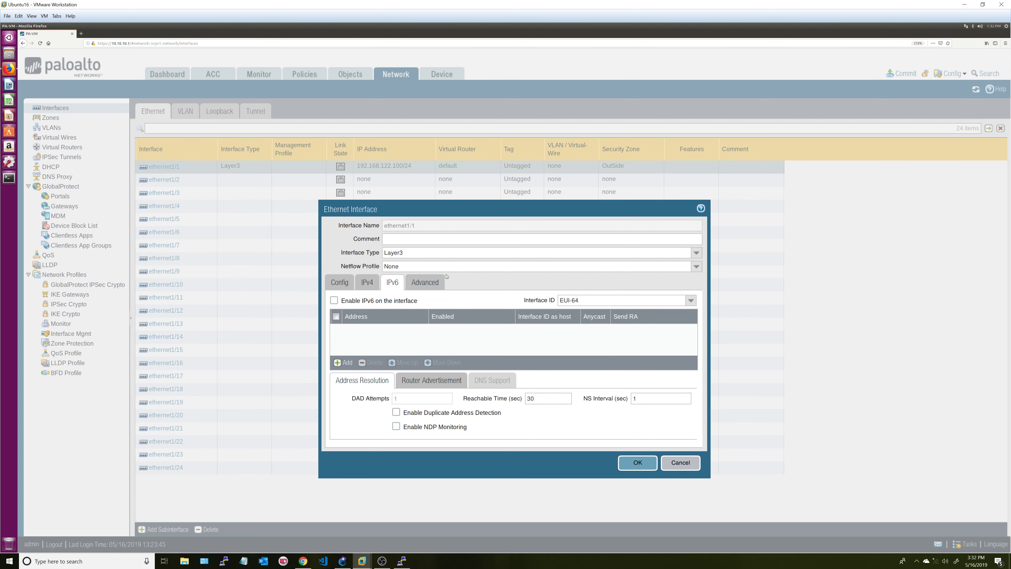
click(422, 283)
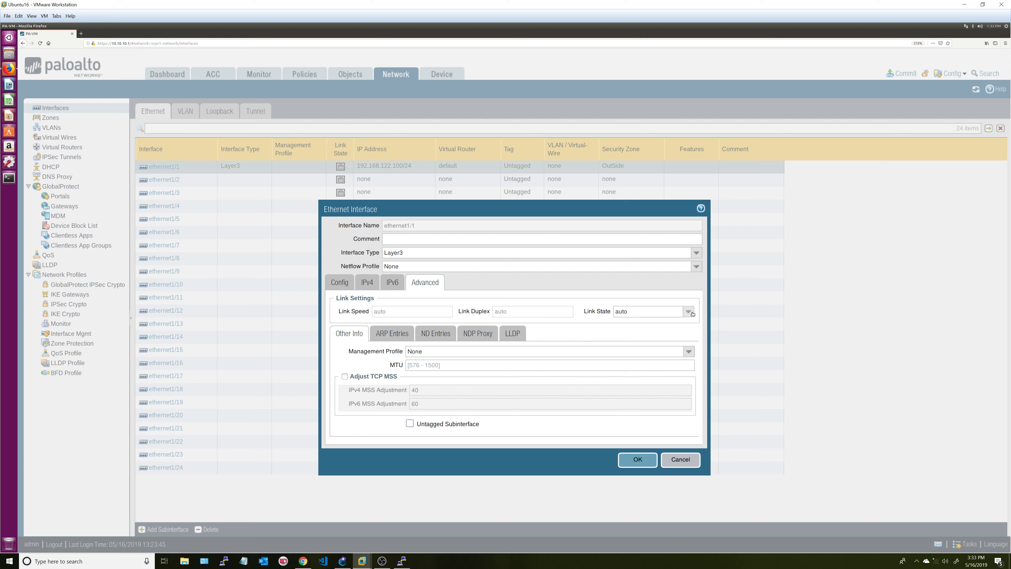
- Set ethernet1/1's Link State to up and start a new interface management profile
click(693, 314)
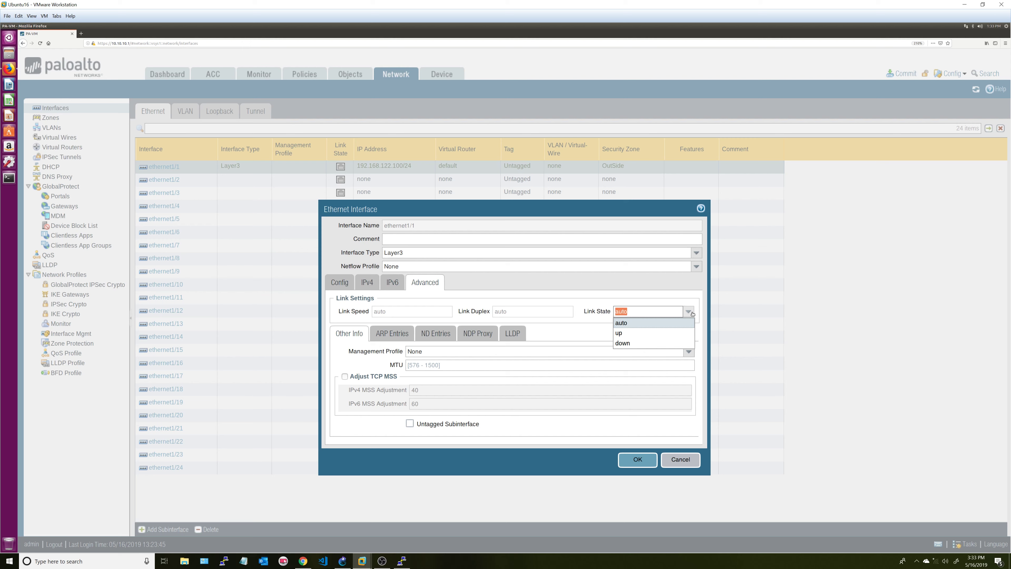
click(641, 333)
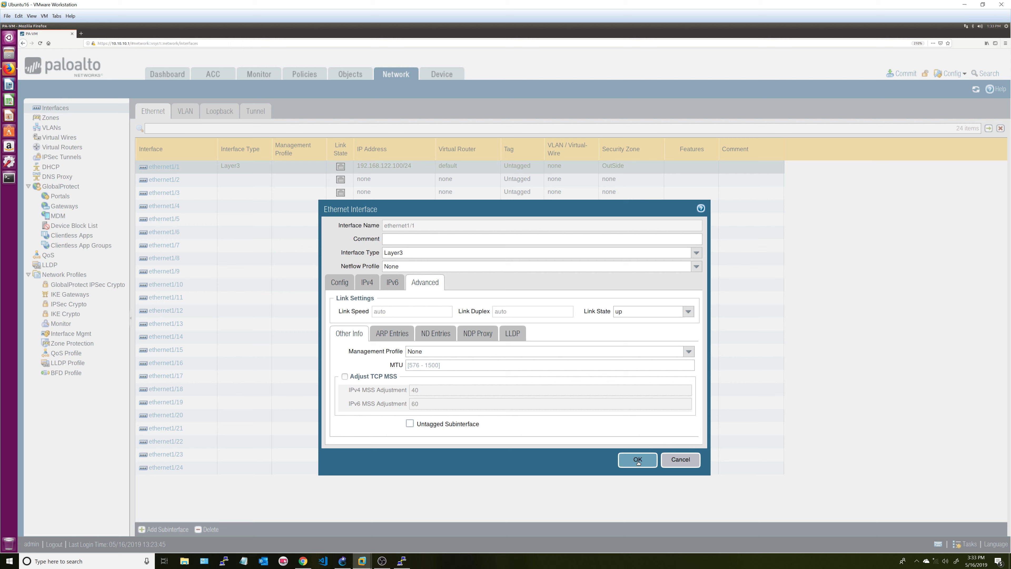
click(688, 351)
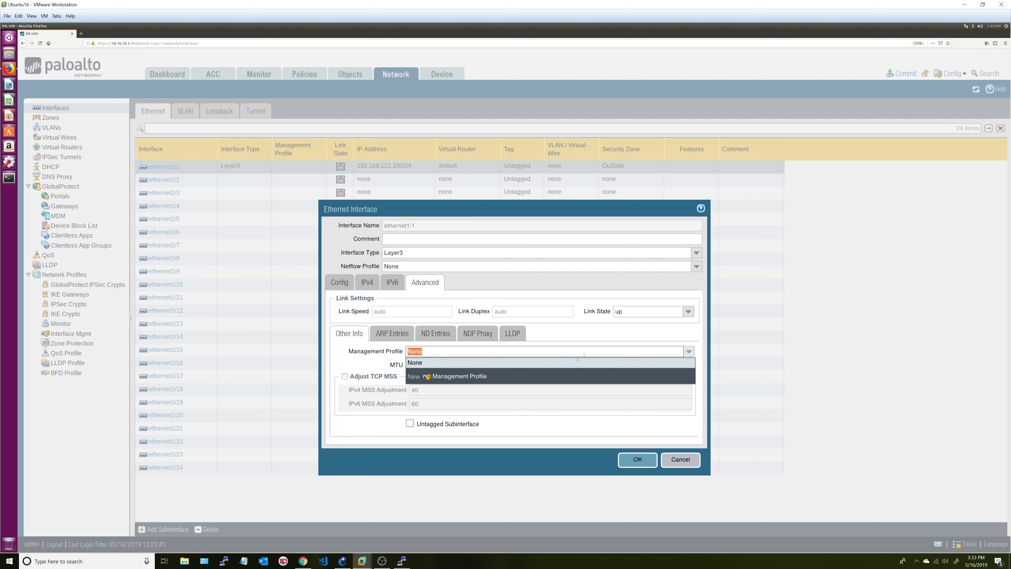
click(464, 380)
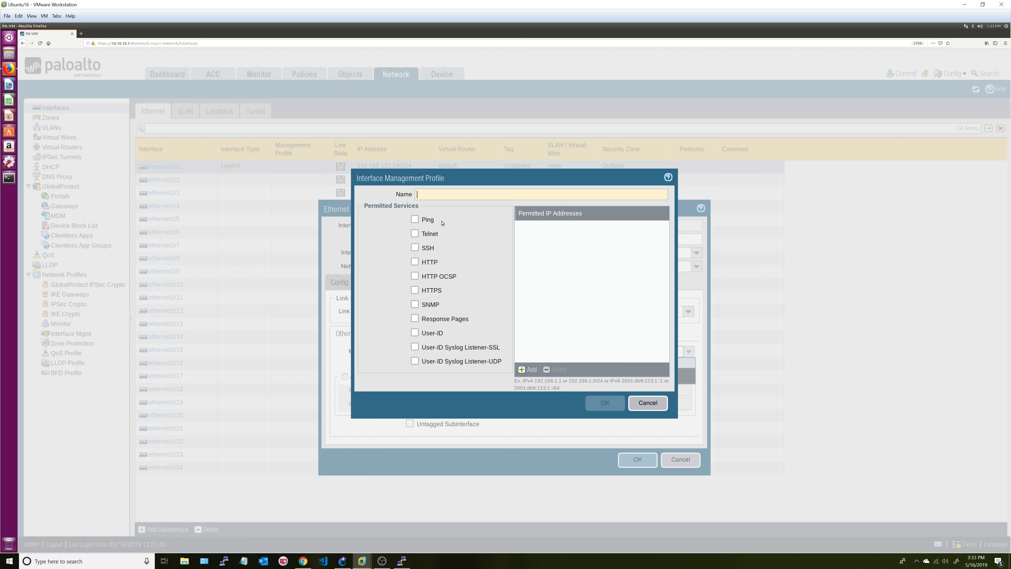
- Create the OutsideProf management profile allowing Ping, HTTPS and SSH
text(Ou)
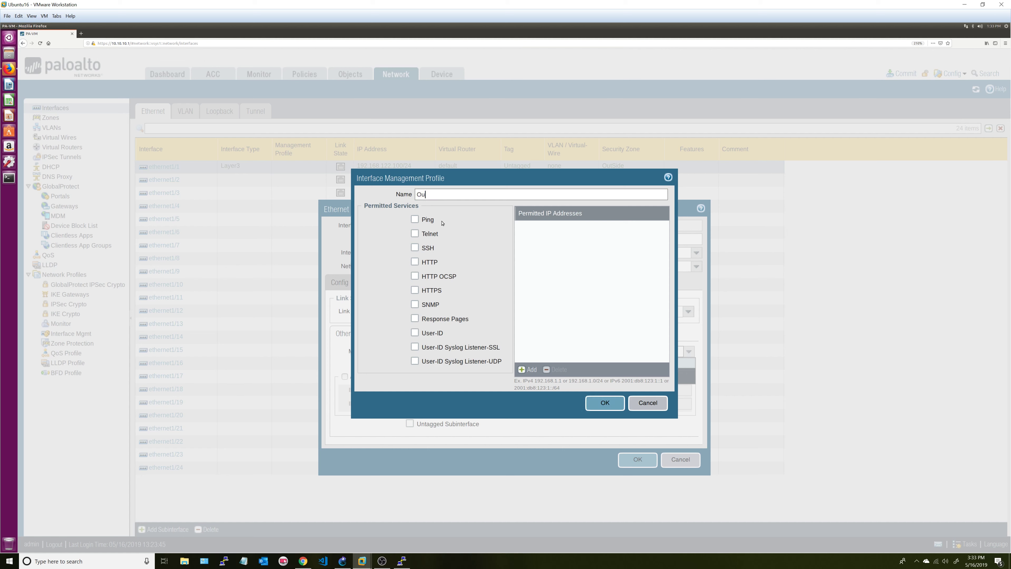
text(tsideProf)
click(414, 219)
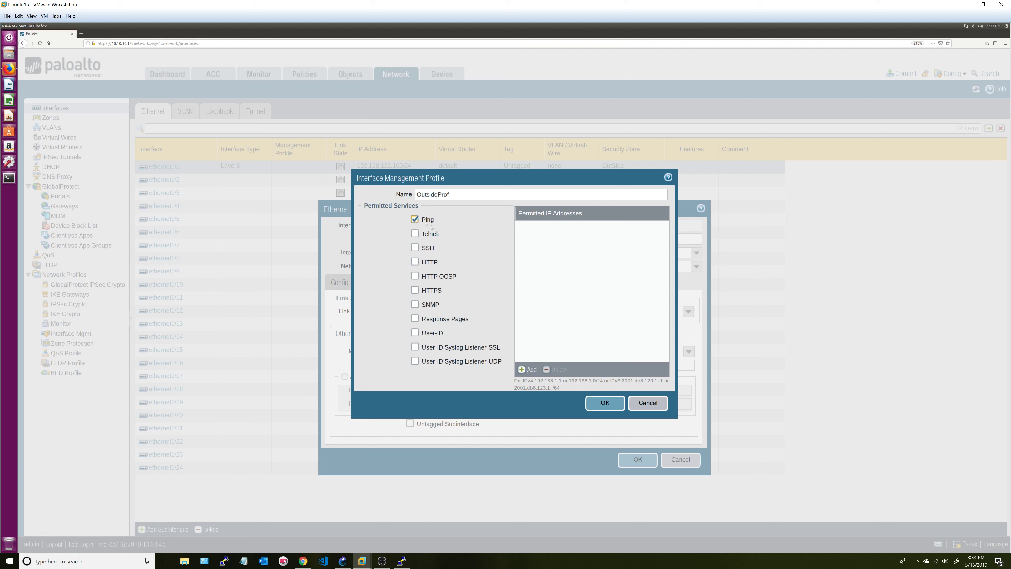
click(414, 290)
click(415, 247)
click(605, 403)
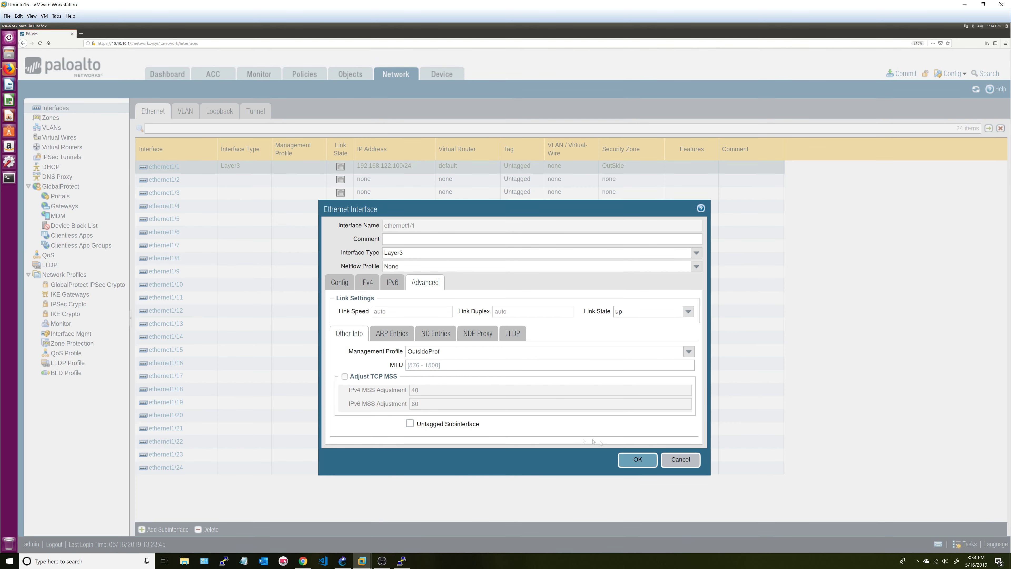
- Save ethernet1/1, then make ethernet1/2 Layer3 on router default in a new Inside zone
click(637, 460)
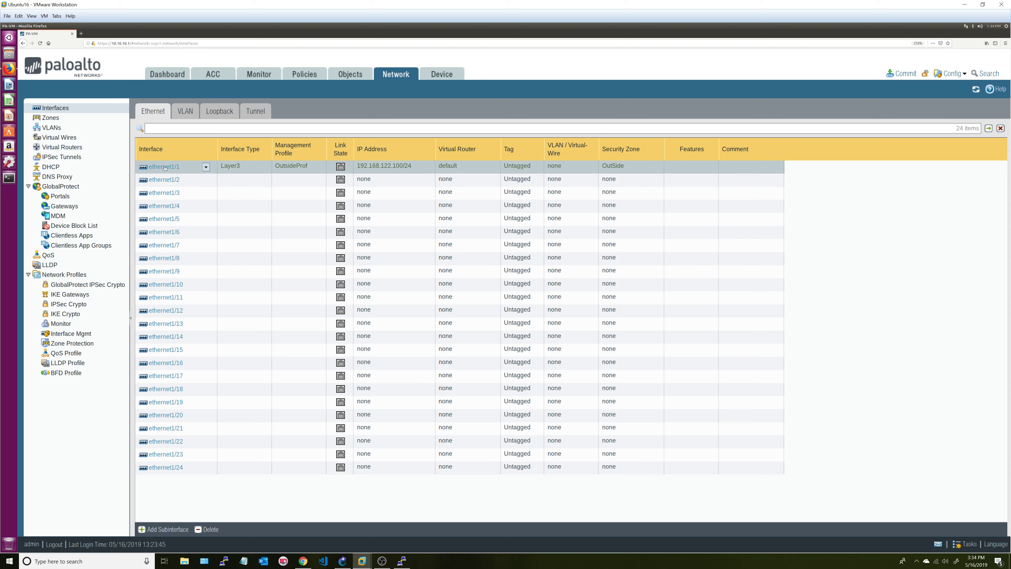
click(160, 179)
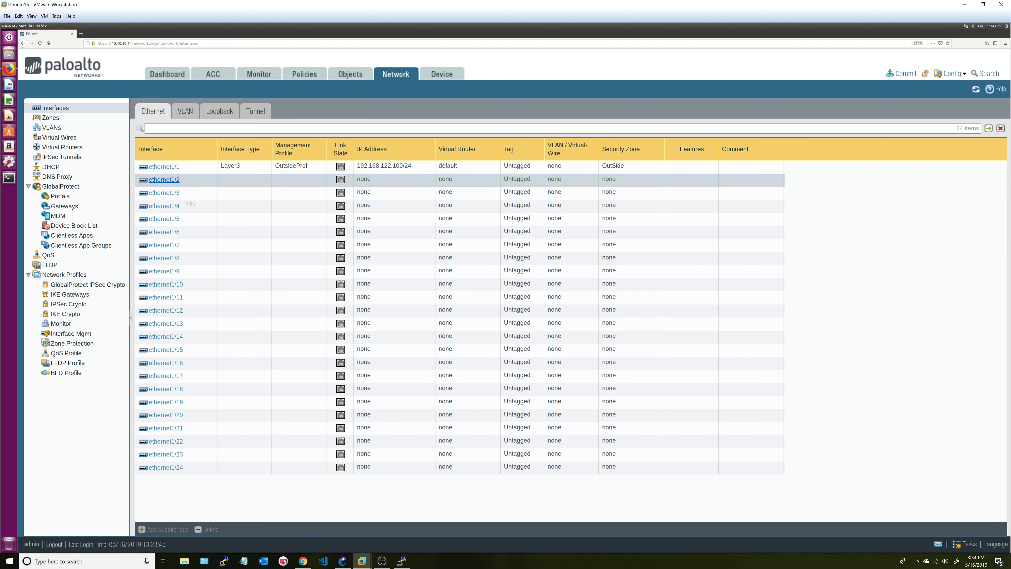
click(168, 180)
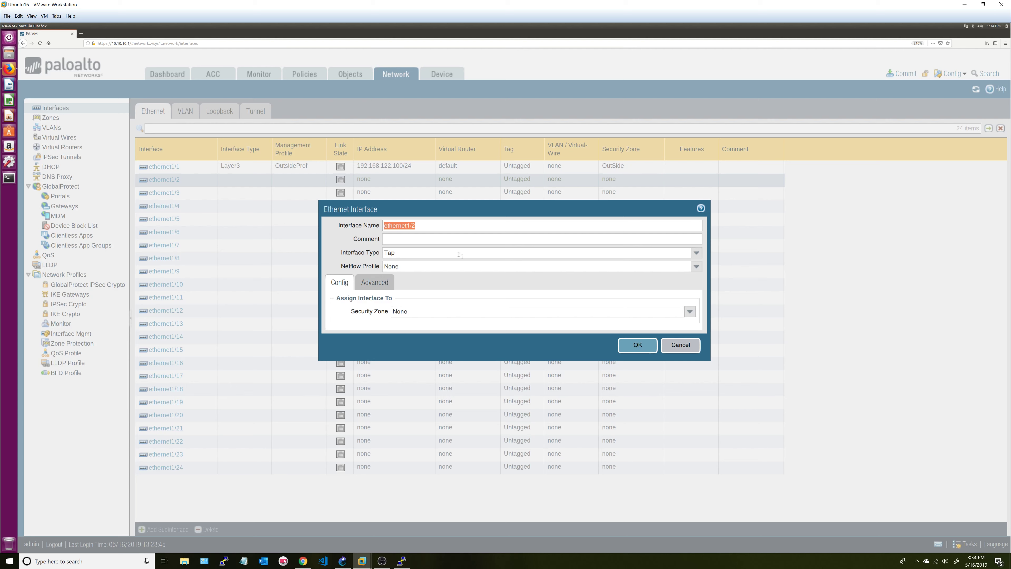
click(693, 254)
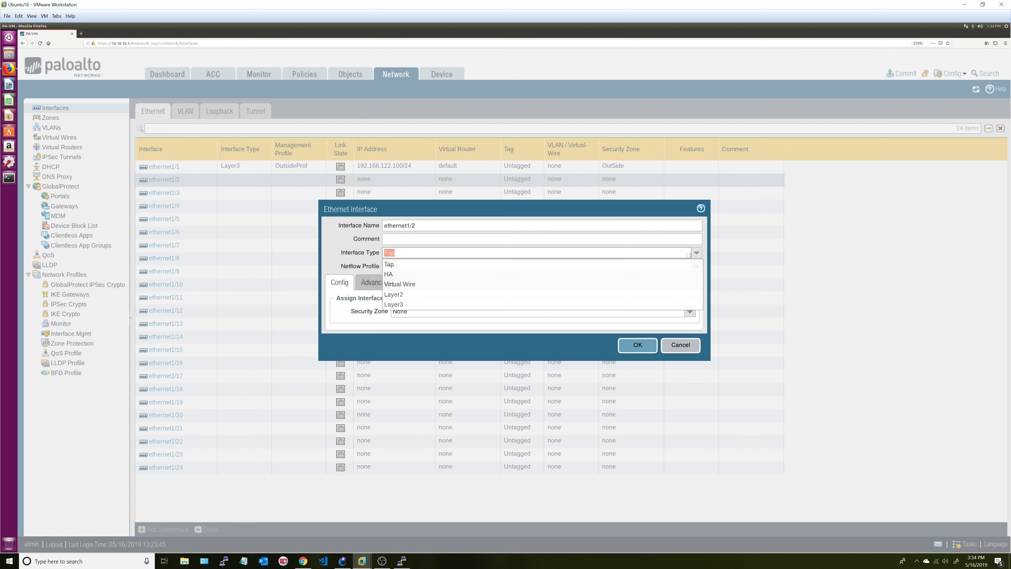
click(413, 303)
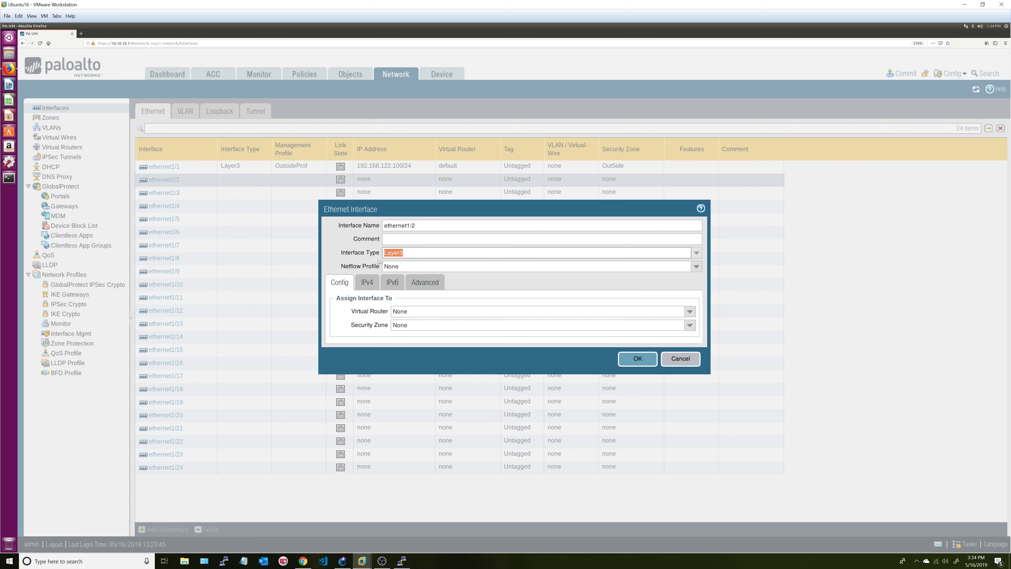
click(689, 311)
click(478, 331)
click(689, 325)
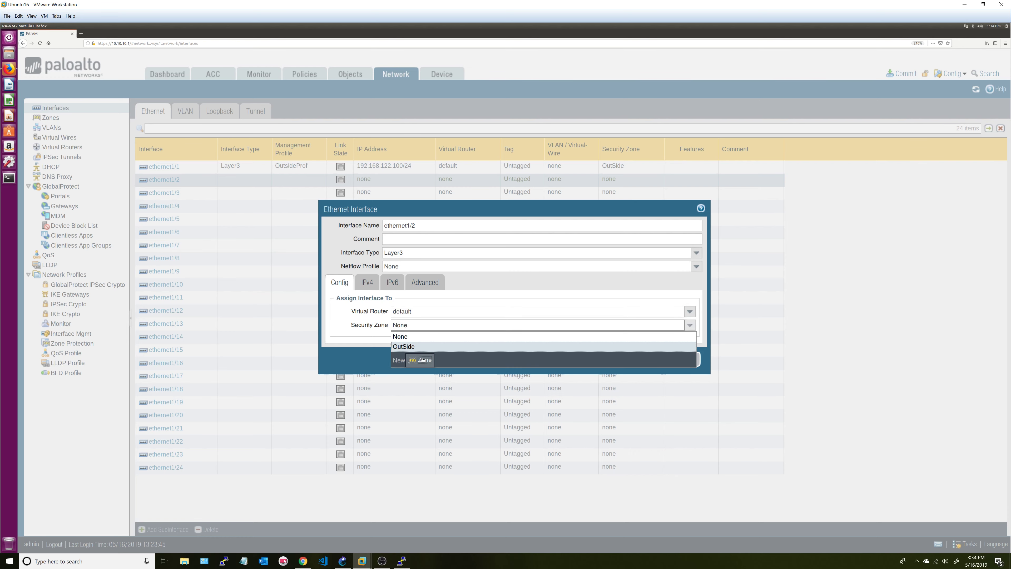
click(423, 359)
text(Inside)
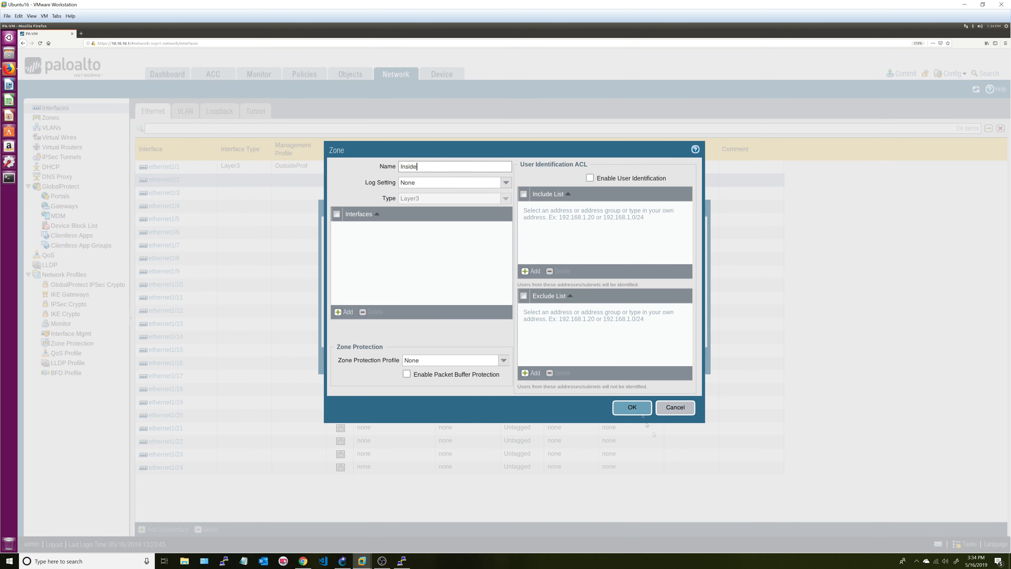
click(632, 406)
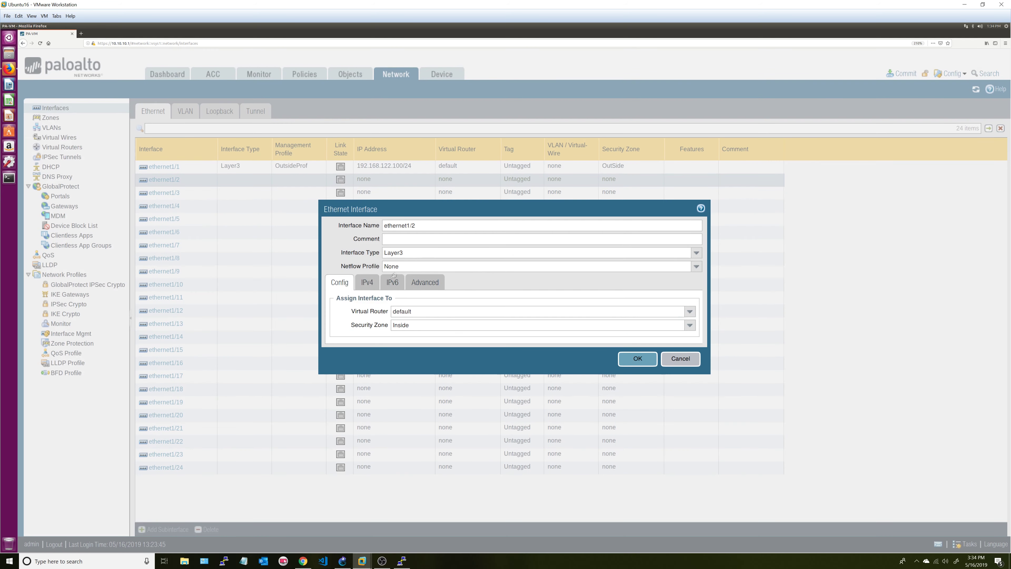
- Give ethernet1/2 static IPv4 address 10.10.11.1/24 and set its link state to up
click(367, 282)
click(343, 385)
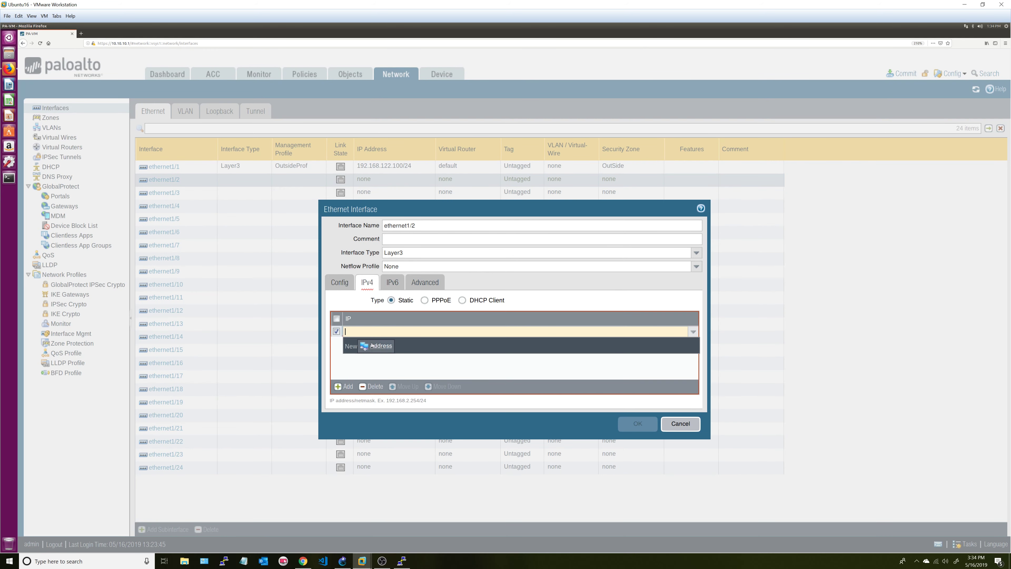
text(10)
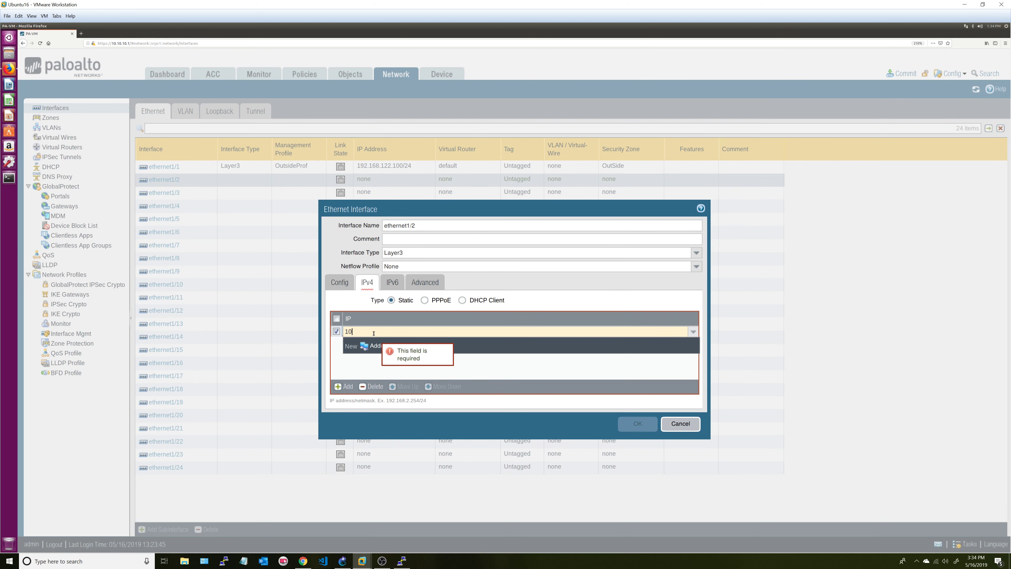
text(.10.11)
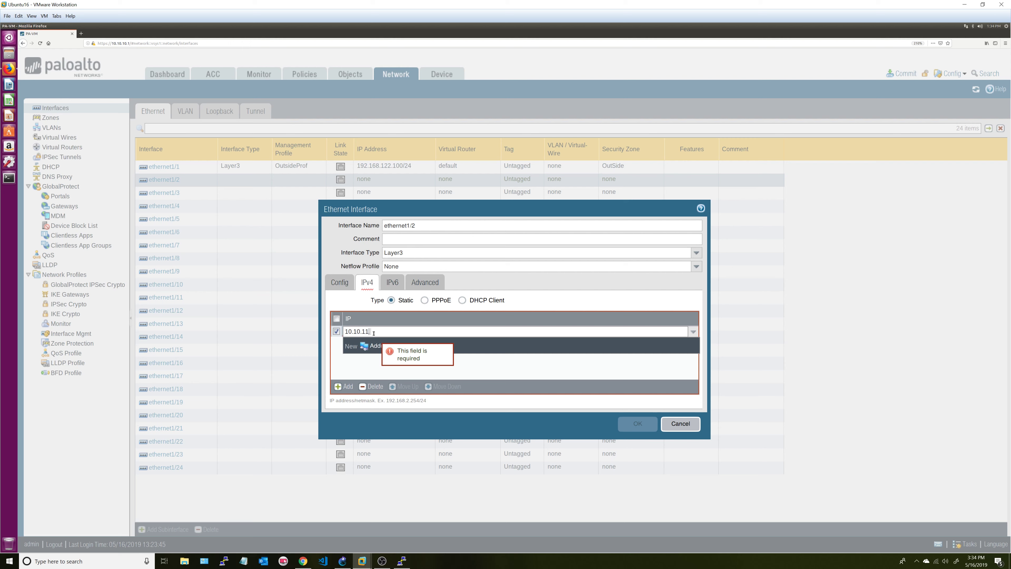
text(.1/24)
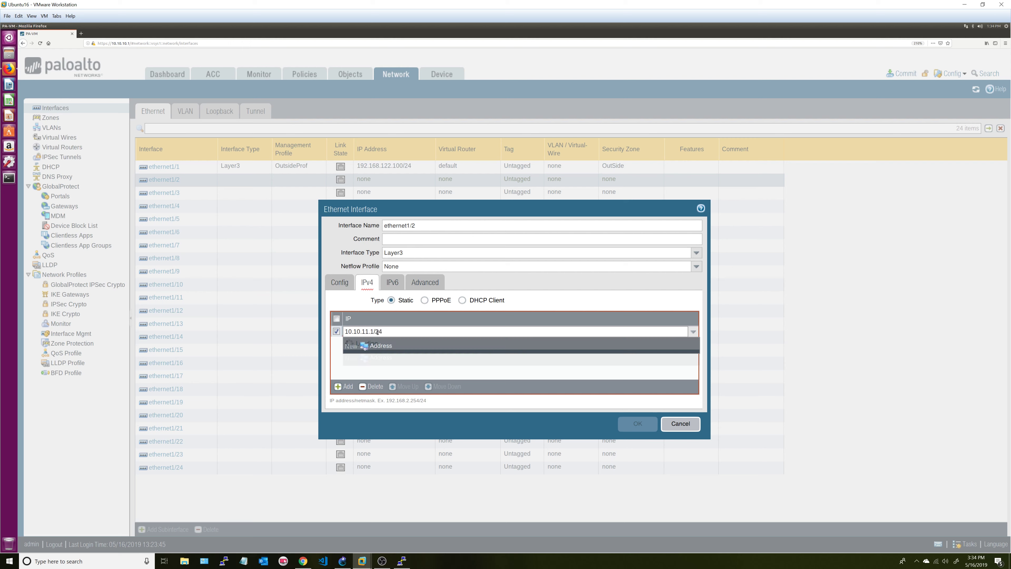
click(412, 303)
click(433, 283)
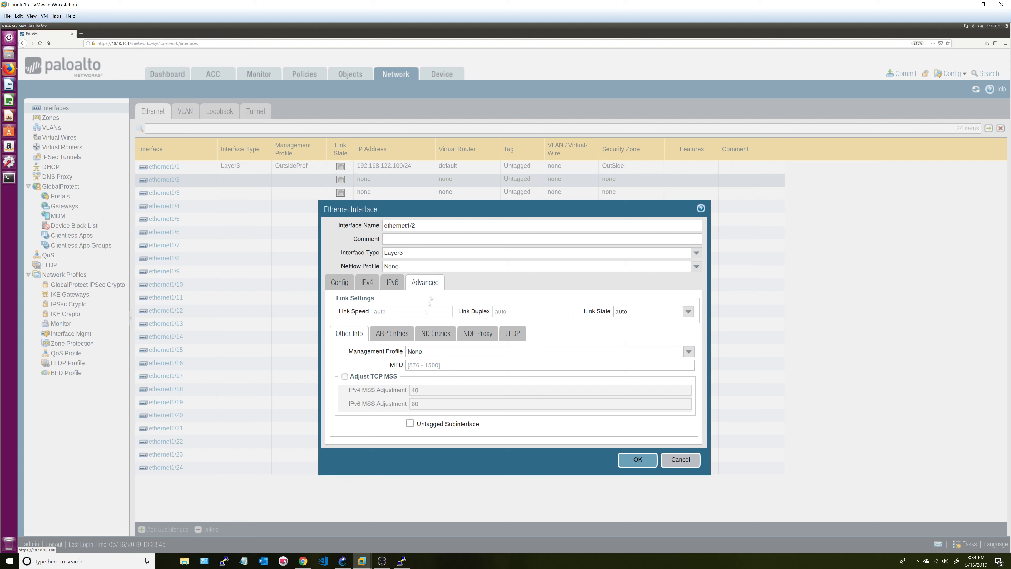
click(687, 311)
click(652, 333)
- Review ethernet1/2's Advanced, IPv6, IPv4 and zone settings, then save the interface
click(391, 333)
click(436, 333)
click(461, 336)
click(504, 335)
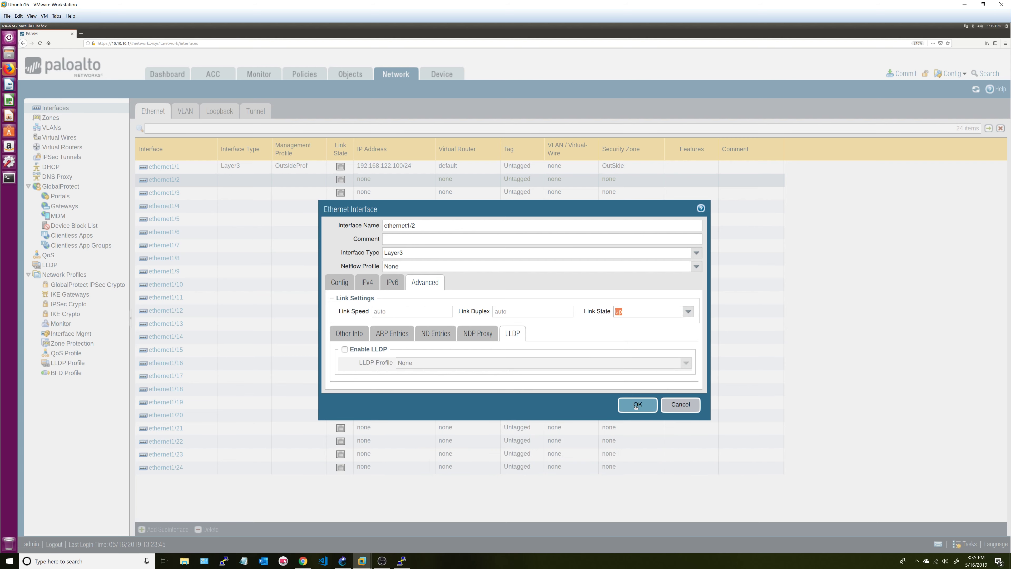
click(393, 282)
click(431, 286)
click(367, 282)
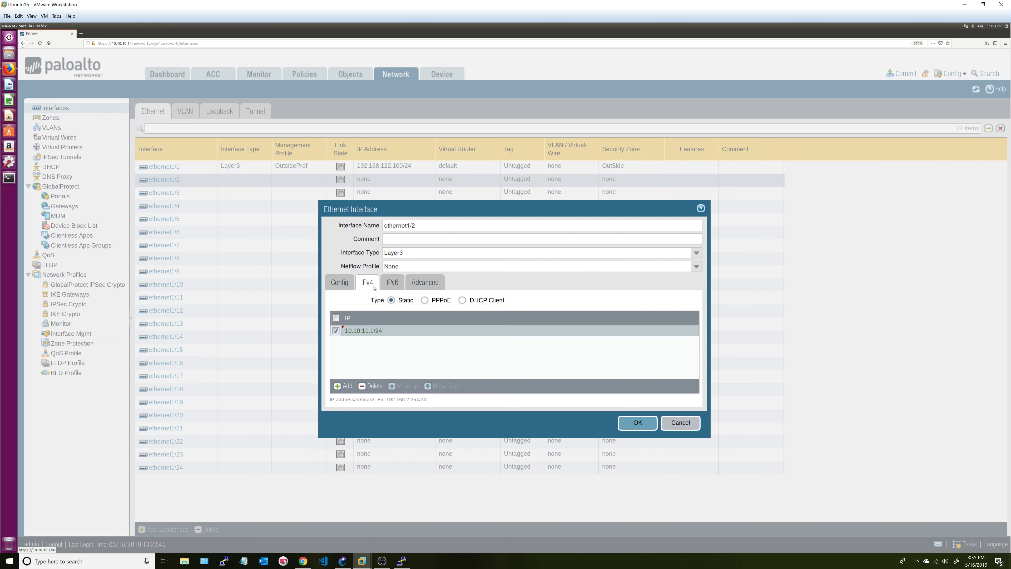
click(338, 282)
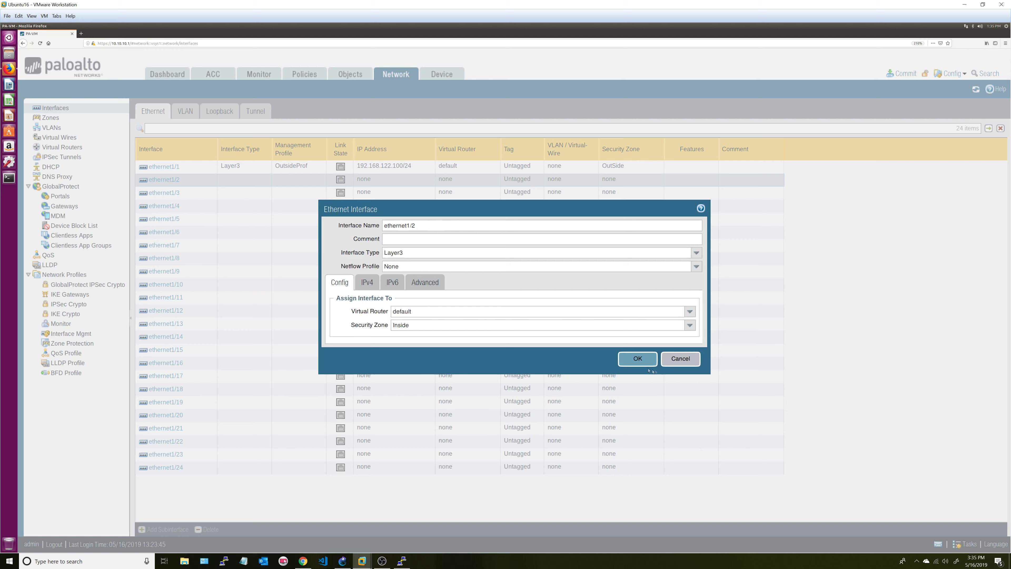
click(637, 359)
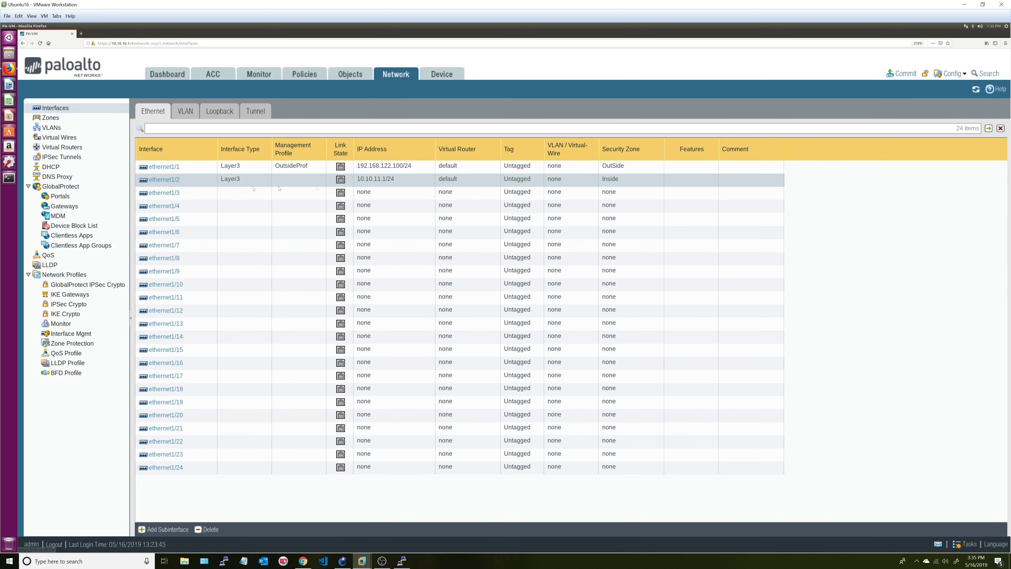
- Commit all pending interface changes to the firewall and close the finished commit status
click(901, 73)
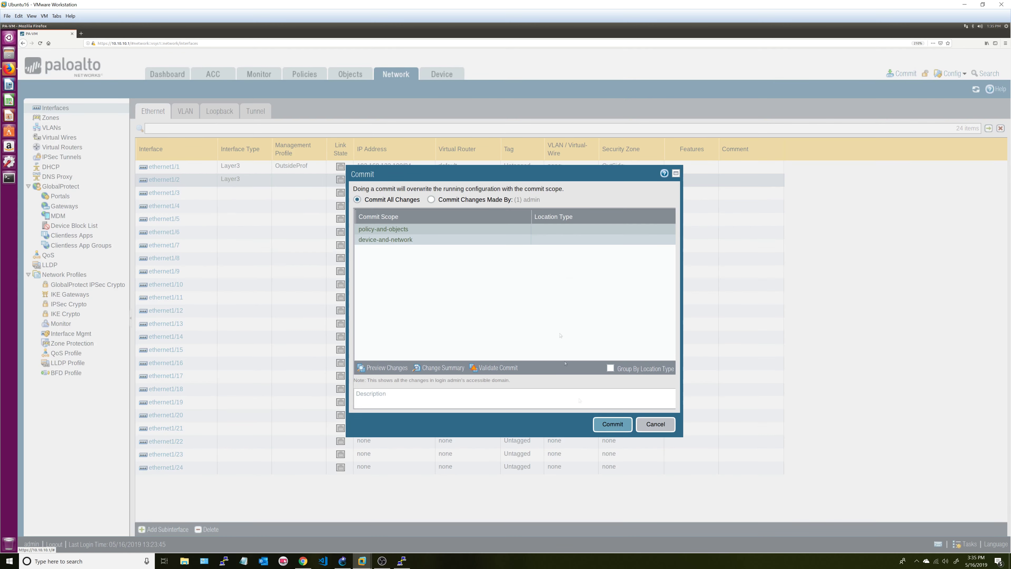
click(612, 424)
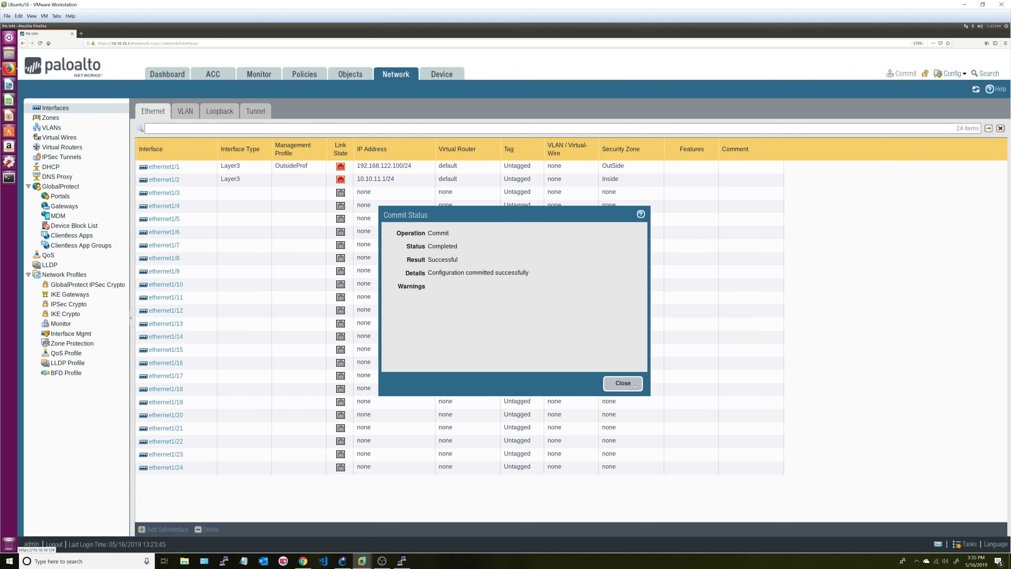
click(623, 383)
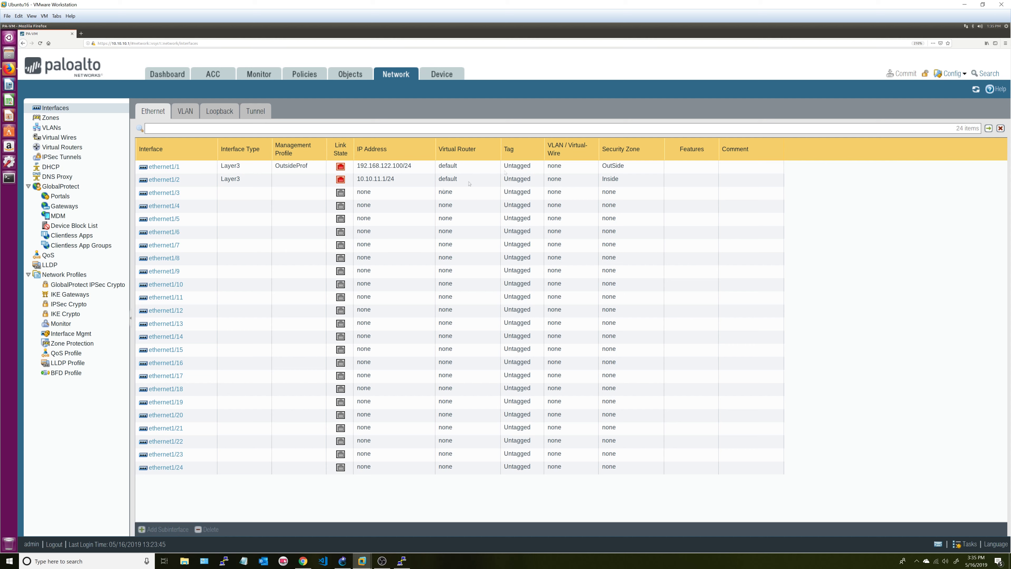
- In GNS3, place a NAT cloud and an Ethernet switch on the GNS3 VM above PA-VM
click(343, 560)
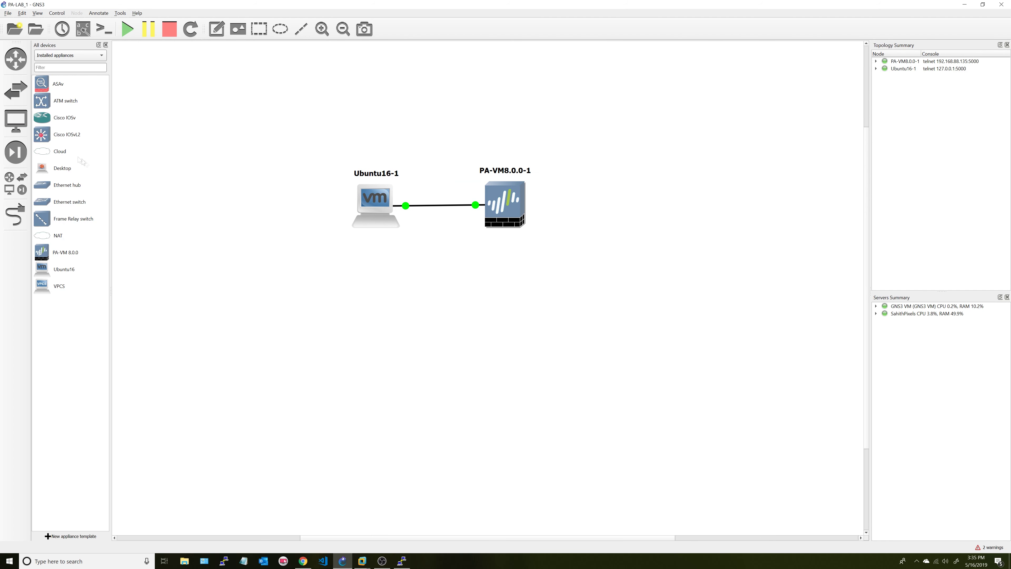
click(69, 236)
drag(386, 163, 524, 82)
click(490, 271)
click(481, 282)
click(481, 282)
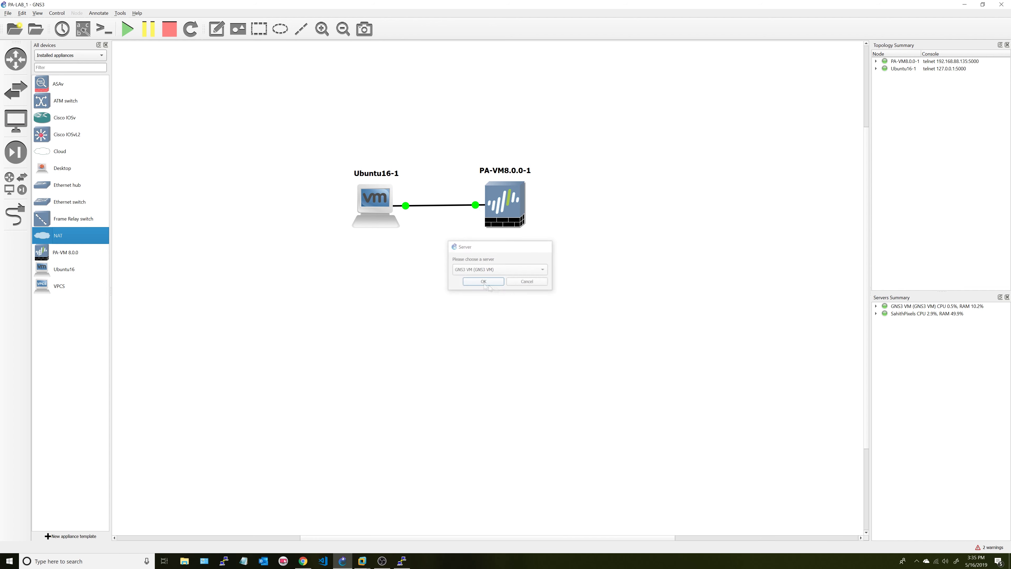
drag(593, 101, 654, 103)
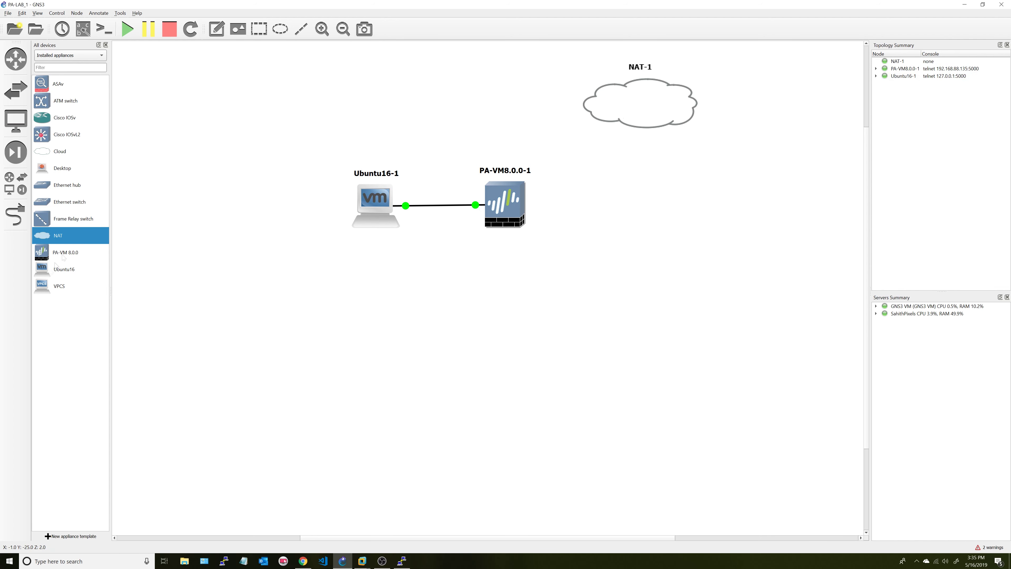
drag(69, 201, 468, 102)
click(481, 269)
click(481, 278)
click(482, 282)
drag(521, 125, 518, 115)
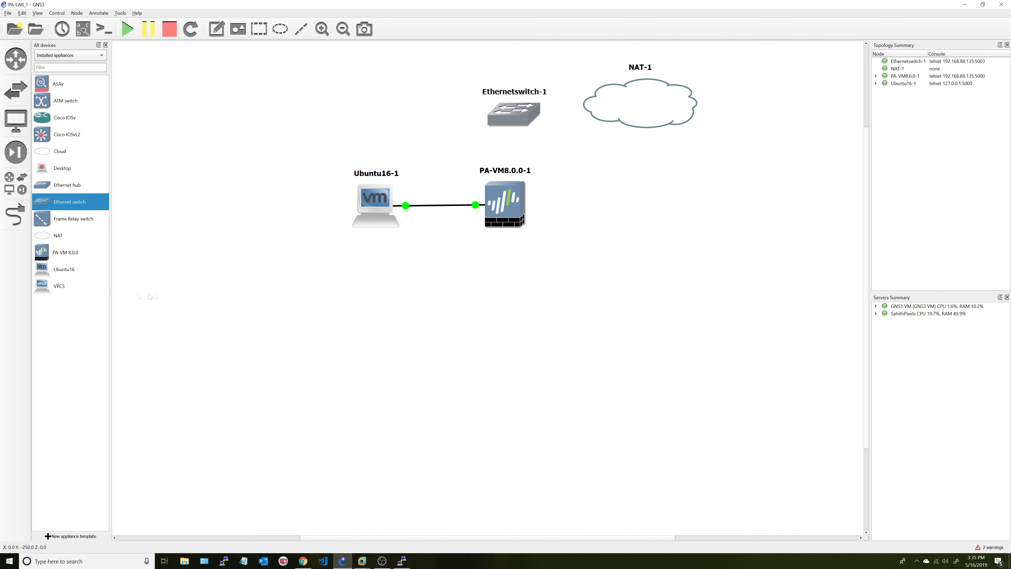
- Link NAT-1's nat0 to the switch's Ethernet0, and the switch to PA-VM's first port
click(15, 215)
click(623, 106)
click(651, 116)
click(521, 114)
click(538, 120)
click(510, 118)
click(524, 134)
click(512, 186)
click(534, 198)
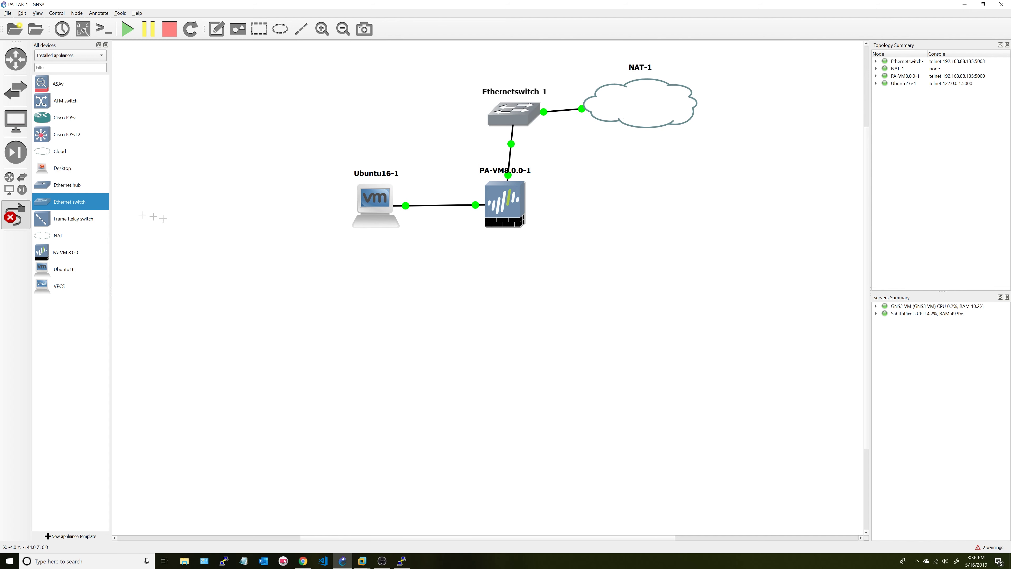
click(15, 215)
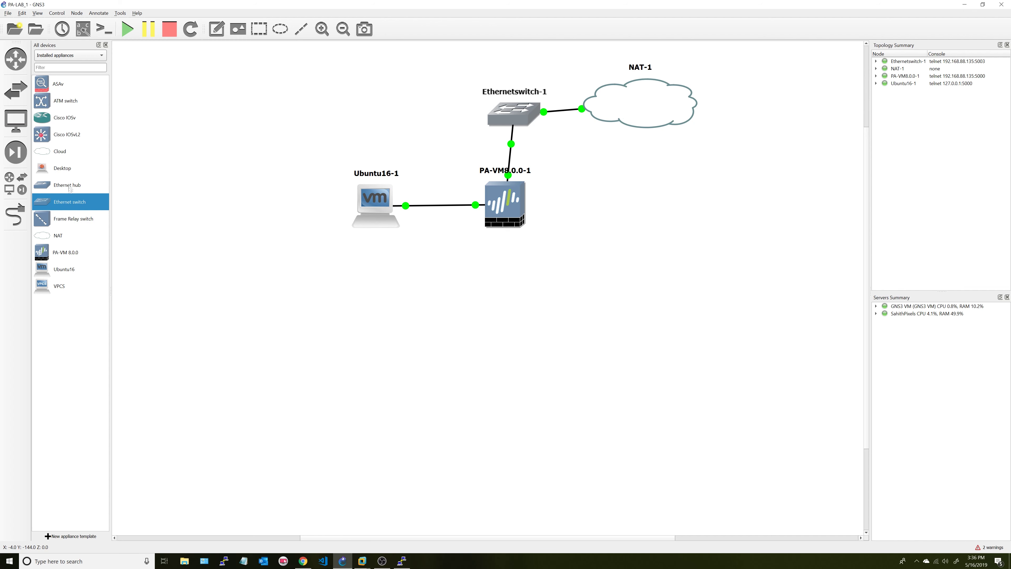
- Add a Cisco IOSvL2 switch below PA-VM and link PA-VM's ethernet1/2 to its first port
drag(75, 140, 503, 290)
click(15, 215)
click(503, 215)
click(525, 222)
click(537, 279)
click(520, 222)
click(522, 226)
click(524, 282)
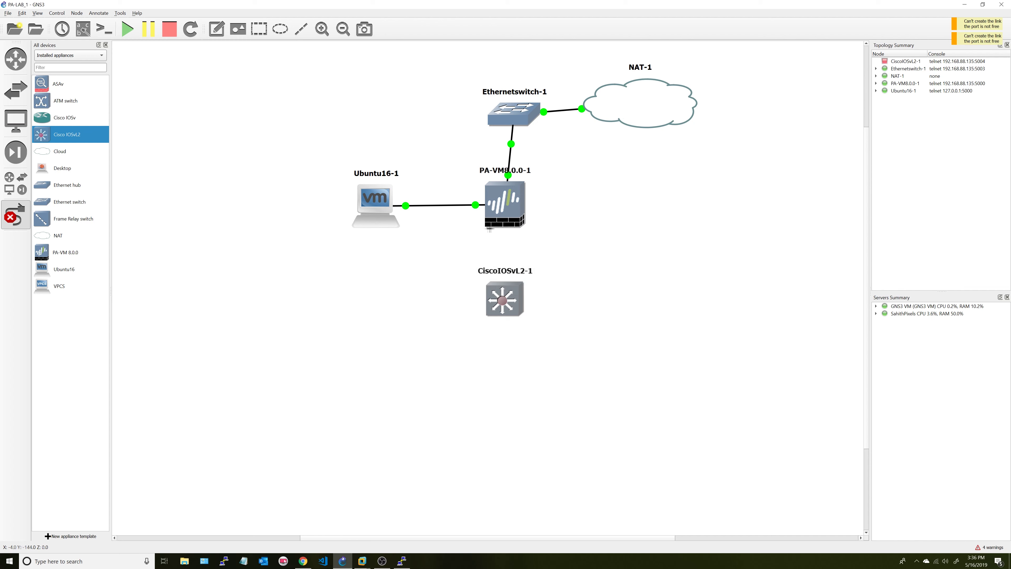
click(490, 224)
click(505, 251)
click(502, 298)
click(517, 306)
click(18, 205)
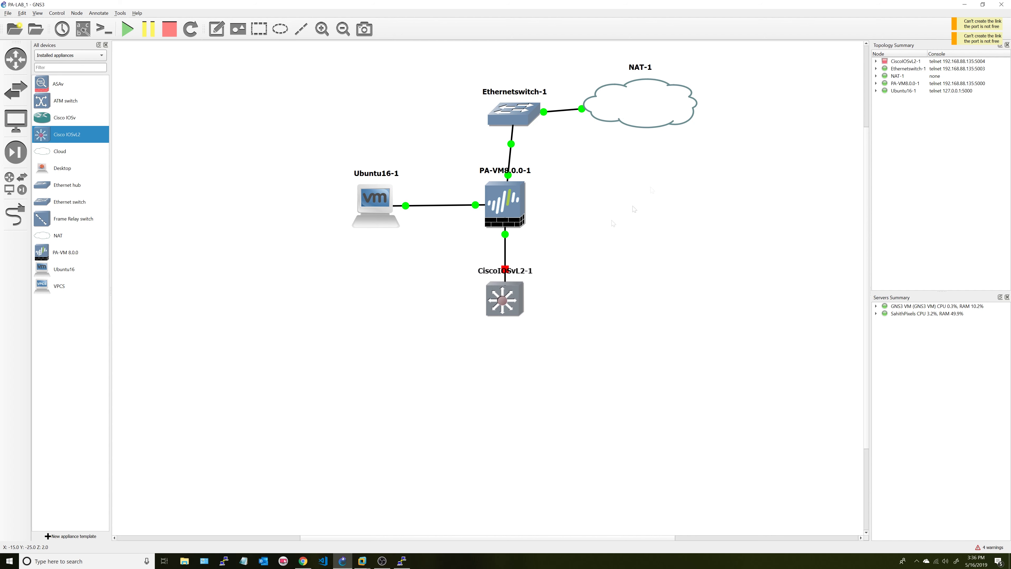
- Tidy the NAT-1 and Ethernetswitch-1 positions, then return to the firewall web interface
drag(617, 106, 611, 114)
drag(510, 113, 499, 117)
mouse_move(362, 560)
click(382, 516)
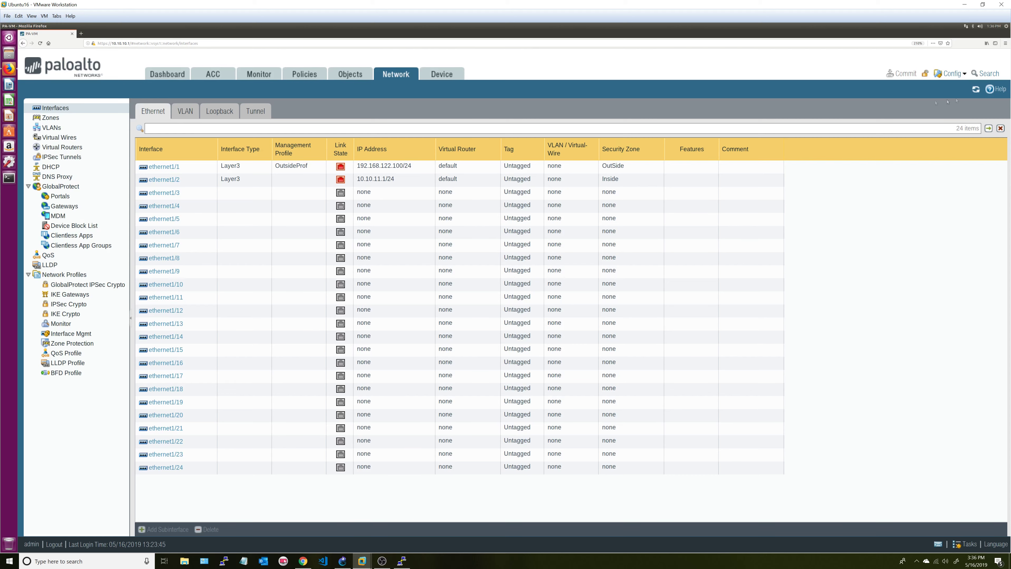
- Refresh the interfaces table to confirm both links are up, and zoom the page in
click(975, 90)
mouse_move(341, 168)
key(ctrl+plus)
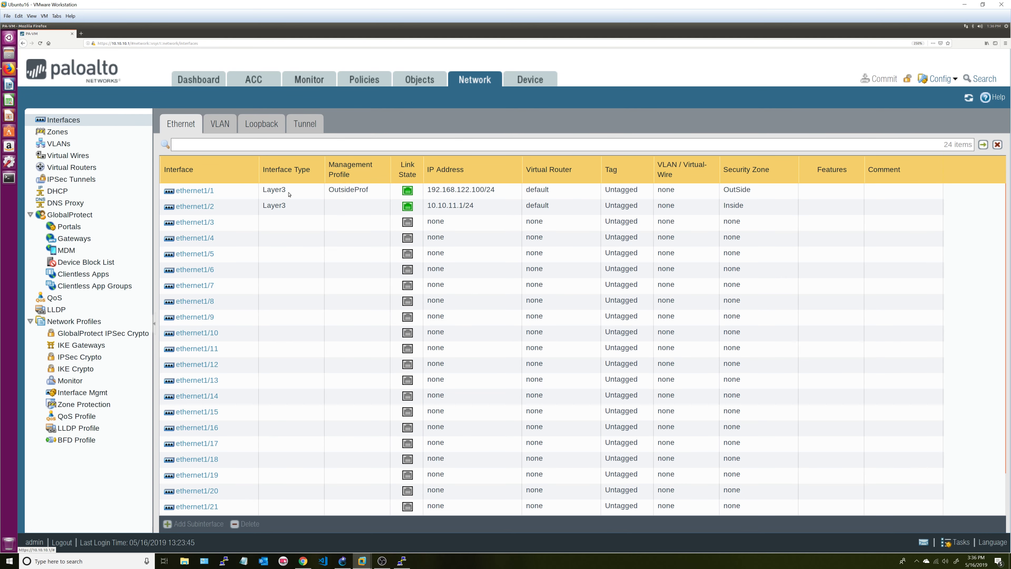